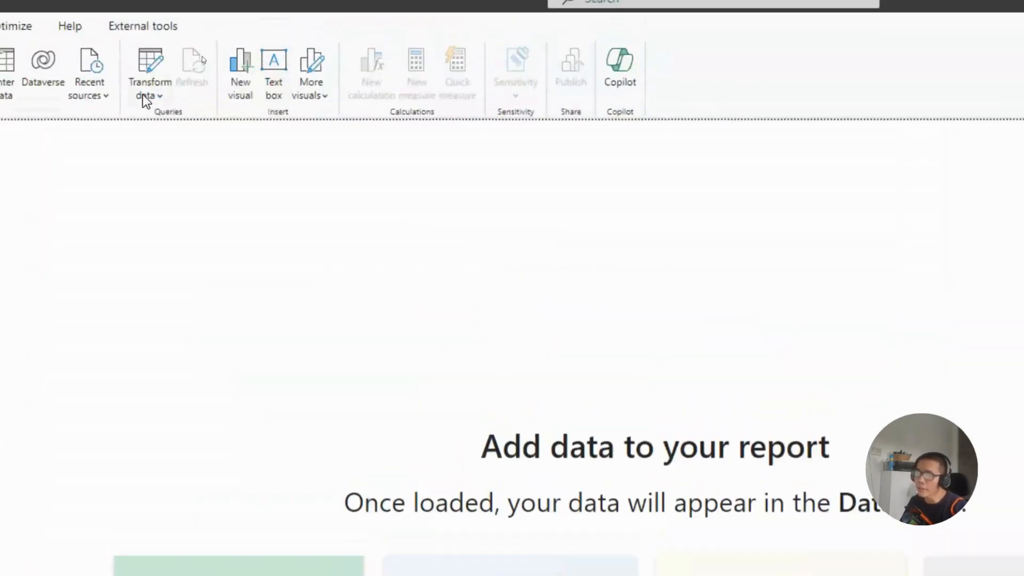
Create a whole-number numeric range parameter named Parameter from 0 to 20, increment 1, with a slicer placed in the page's upper middle
left_click(114, 44)
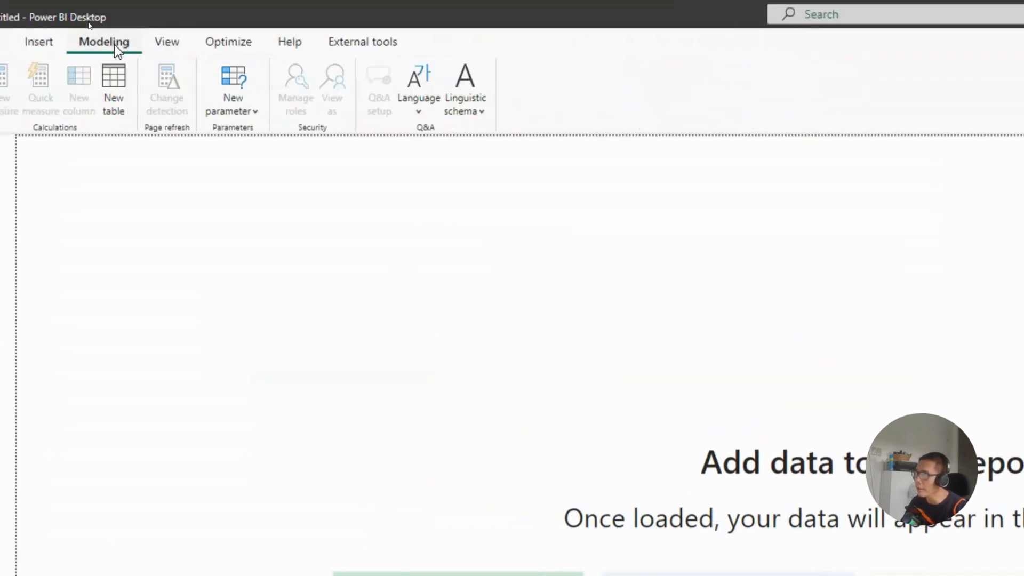
left_click(247, 106)
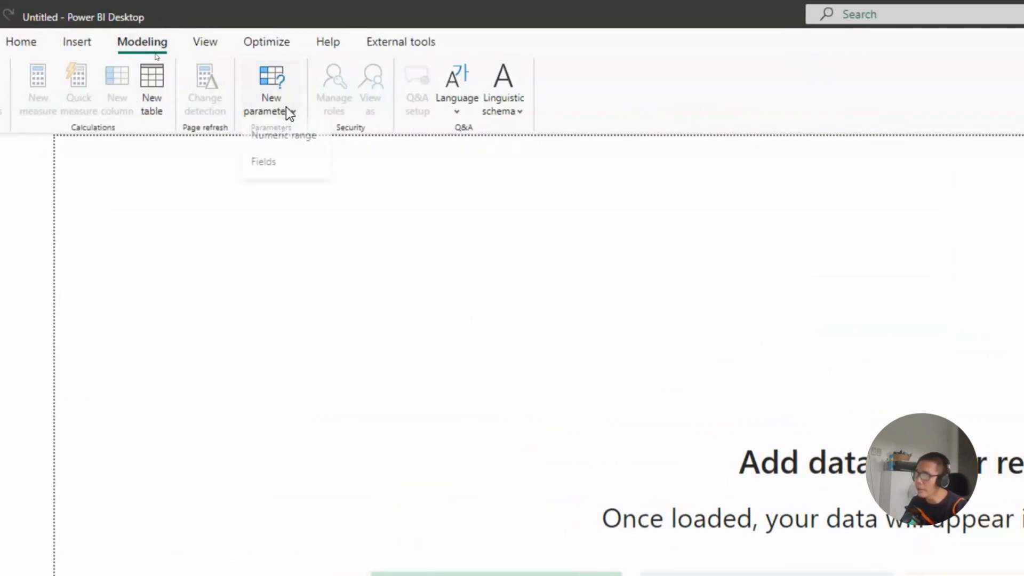
left_click(290, 140)
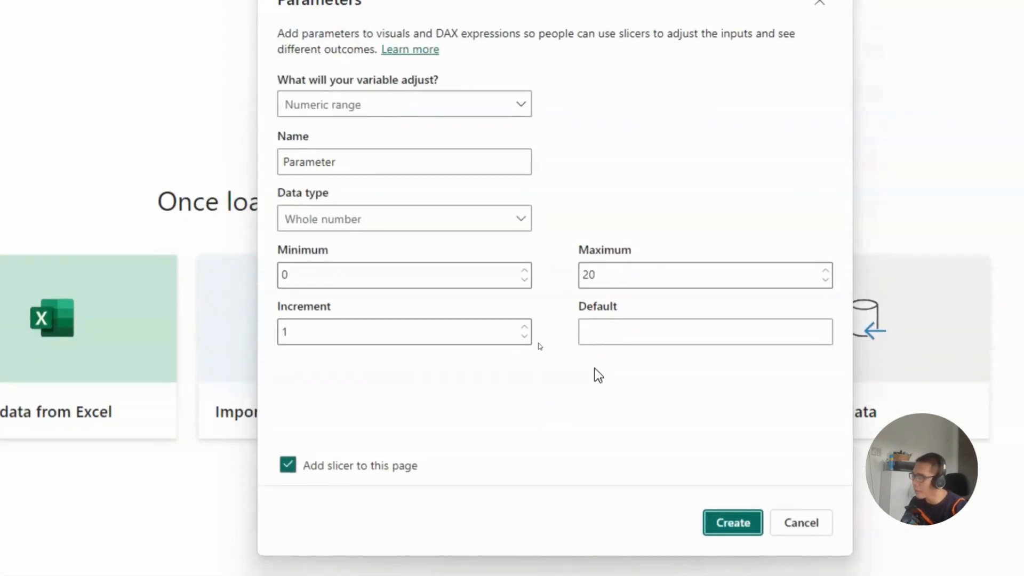
left_click(741, 521)
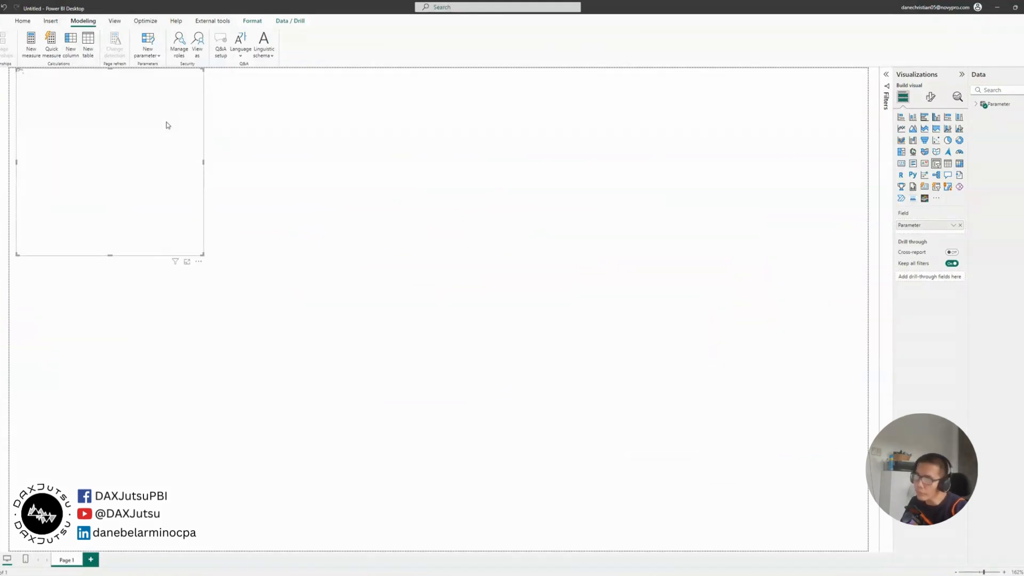
left_click_drag(156, 98, 411, 138)
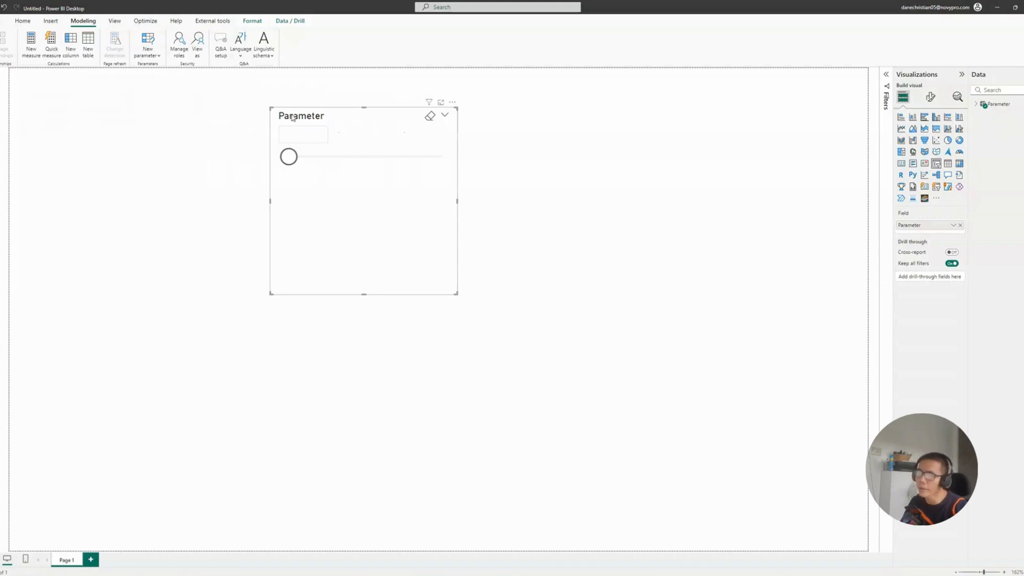
Set the Parameter slicer to 8 and shift the slicer slightly toward the centre of the page
left_click(150, 51)
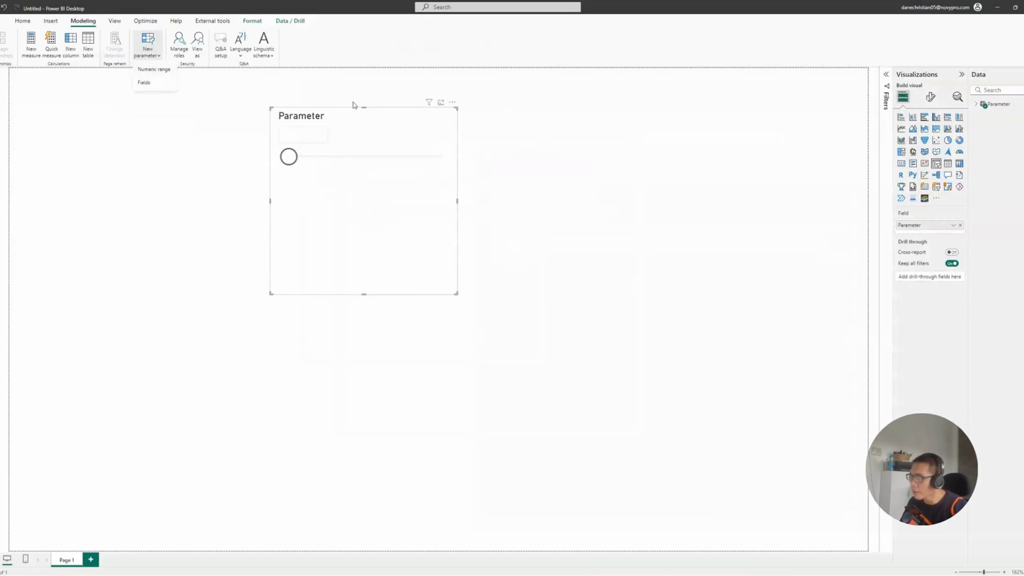
left_click(352, 104)
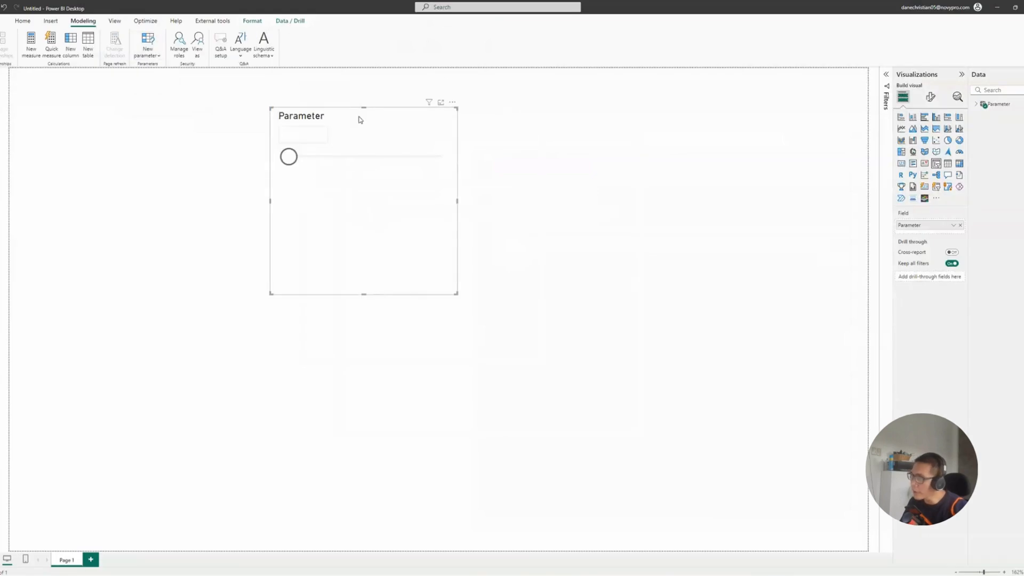
left_click_drag(357, 119, 375, 135)
left_click(342, 164)
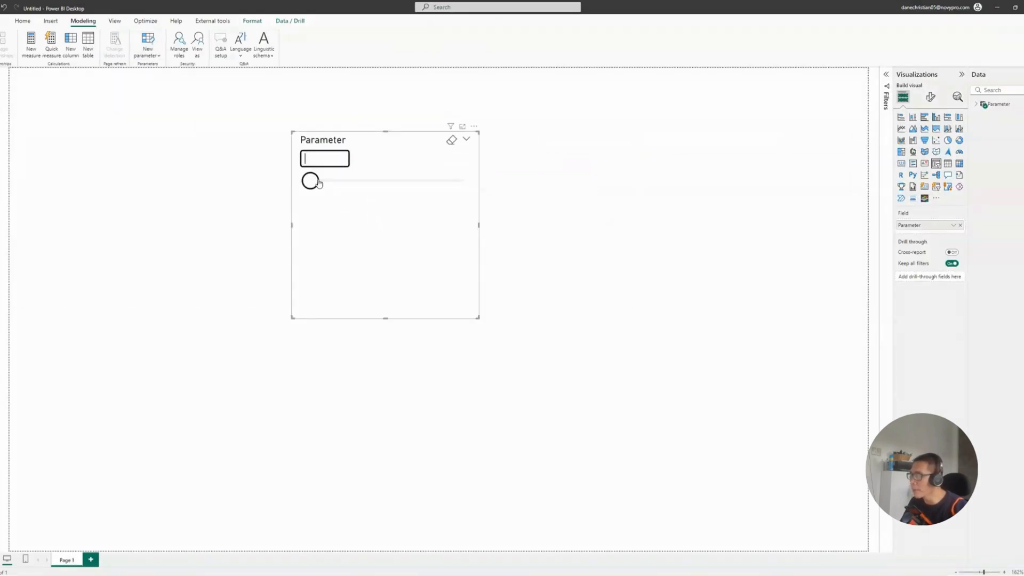
left_click_drag(318, 183, 473, 157)
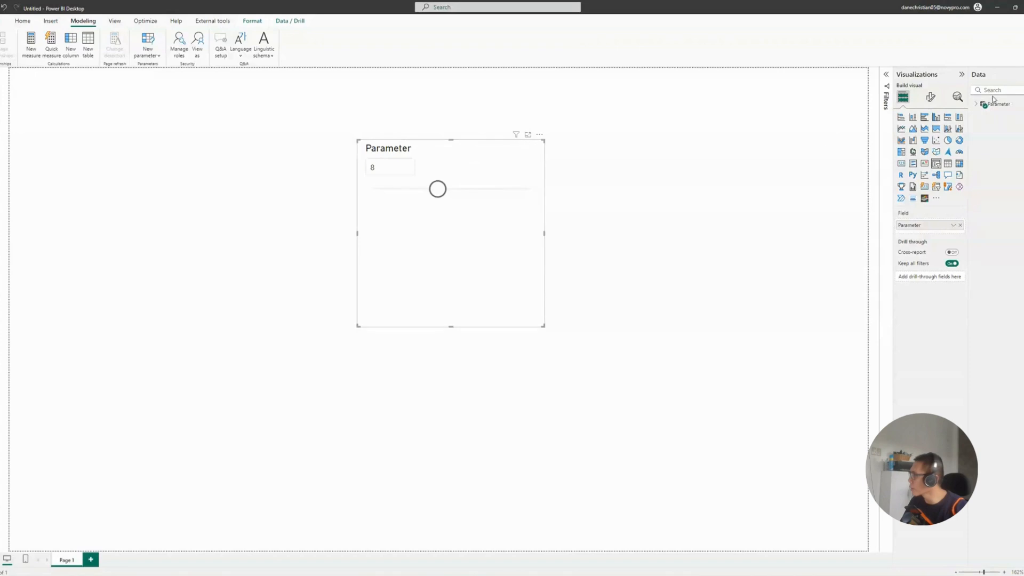
Inspect the Style option in the Parameter slicer's settings and reposition the slicer in the right half of the page
left_click(934, 99)
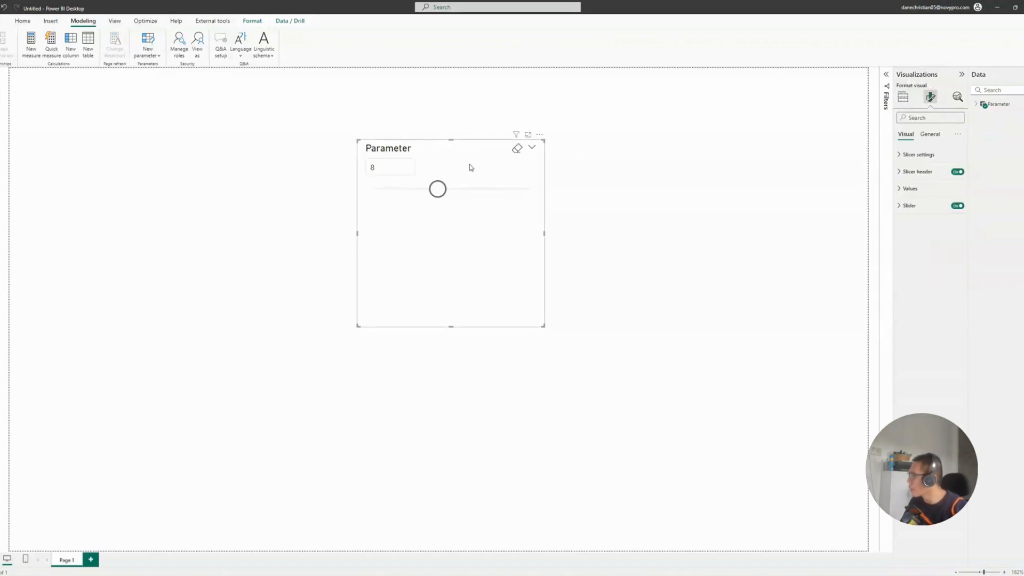
left_click_drag(472, 166, 807, 166)
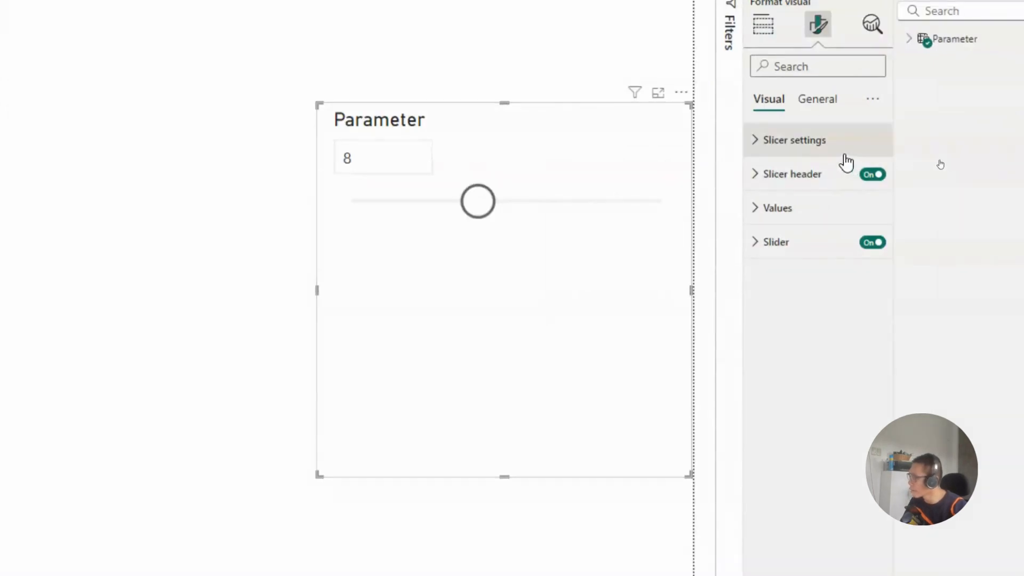
left_click(821, 143)
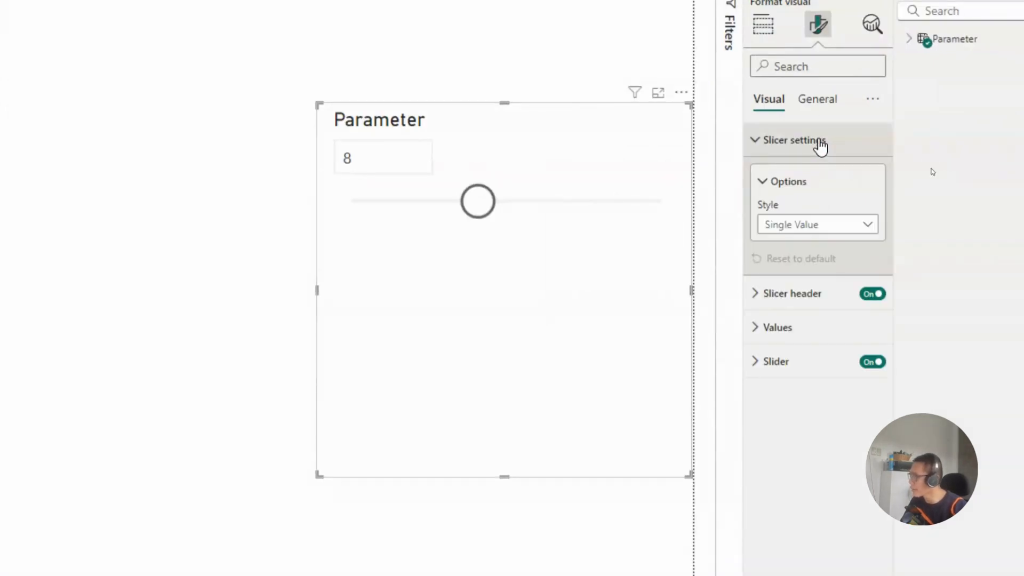
left_click(835, 231)
left_click(835, 231)
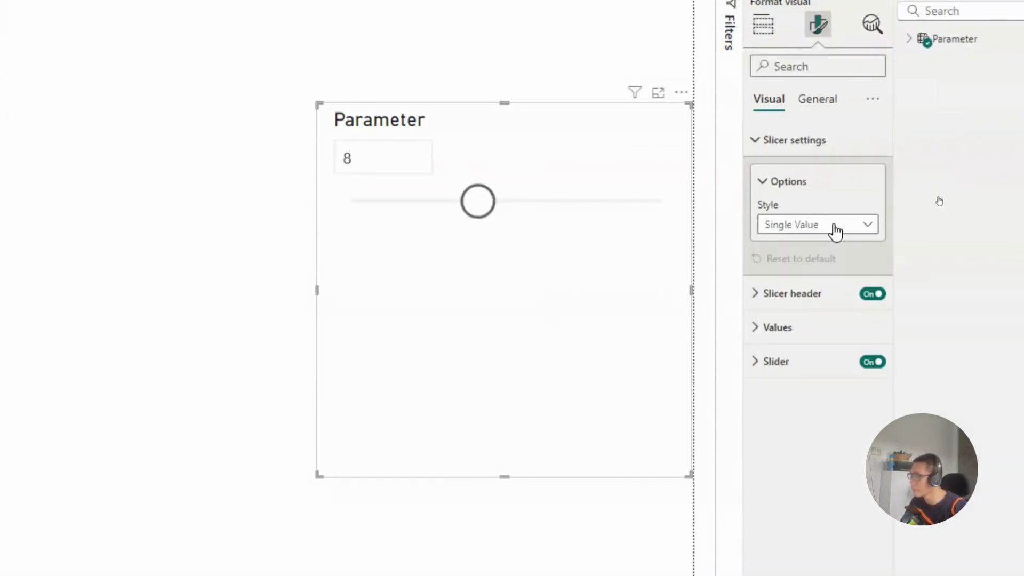
left_click_drag(622, 101, 299, 116)
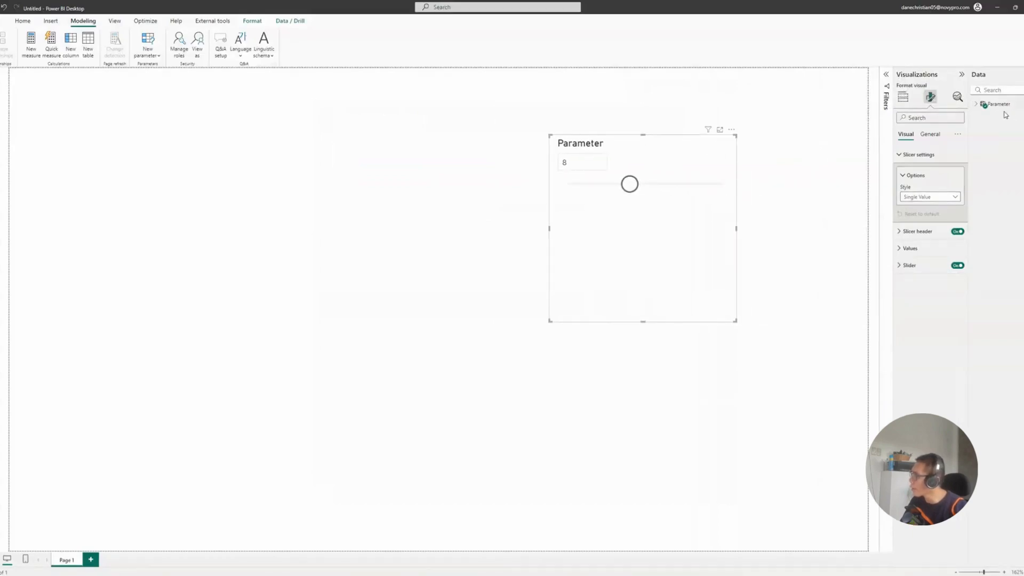
Copy the whole DAX formula that defines the Parameter table
left_click(995, 104)
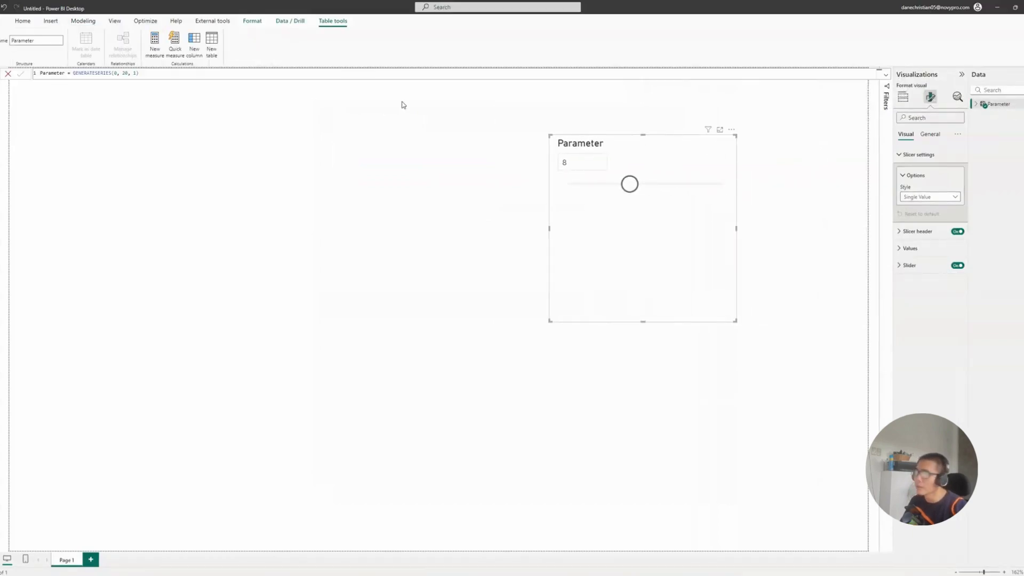
key("ctrl+a")
key("ctrl+c")
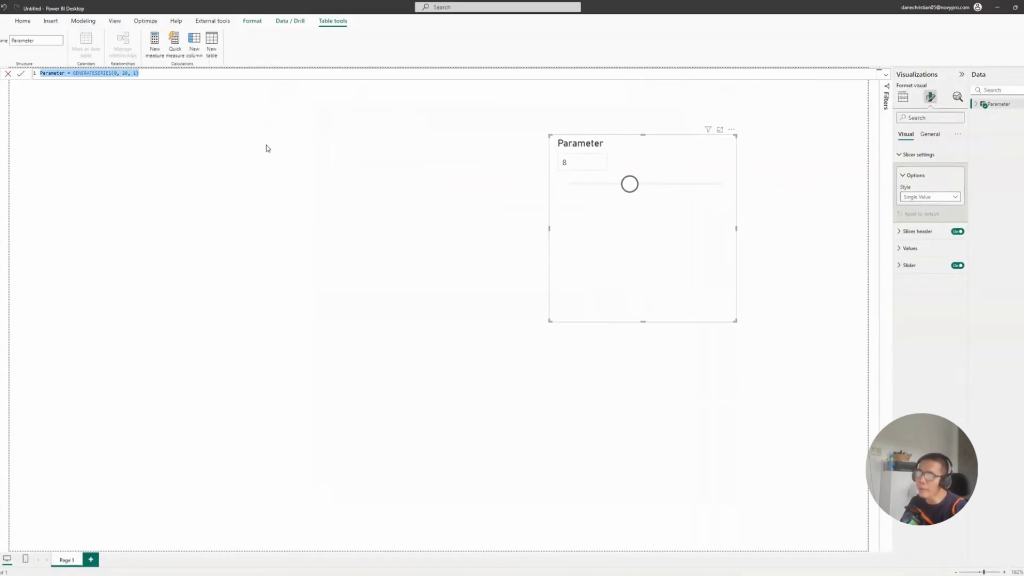
left_click(268, 148)
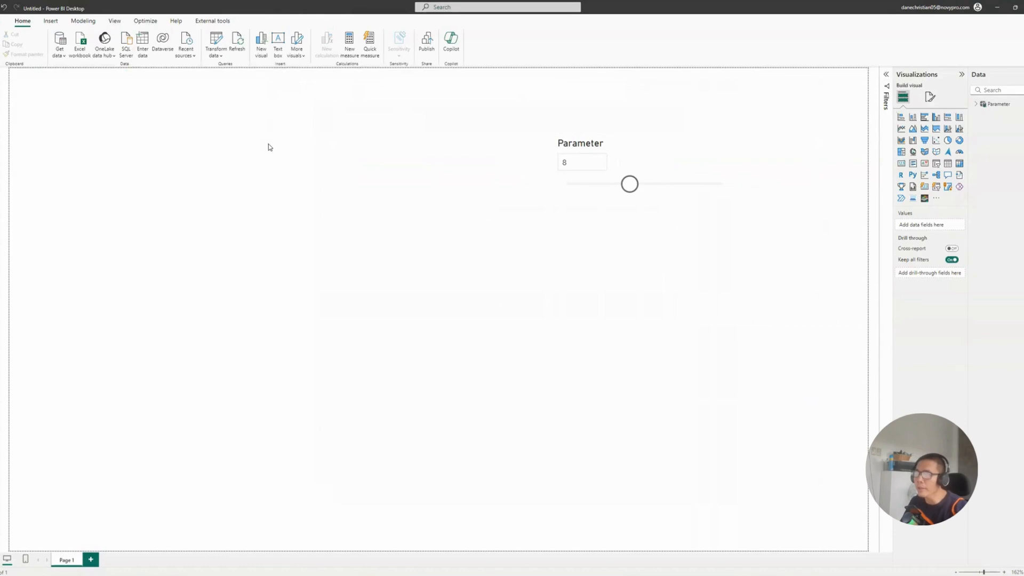
Create a calculated table with the copied formula, renamed to read Parameter2 = GENERATESERIES(0, 20, 1)
left_click(83, 21)
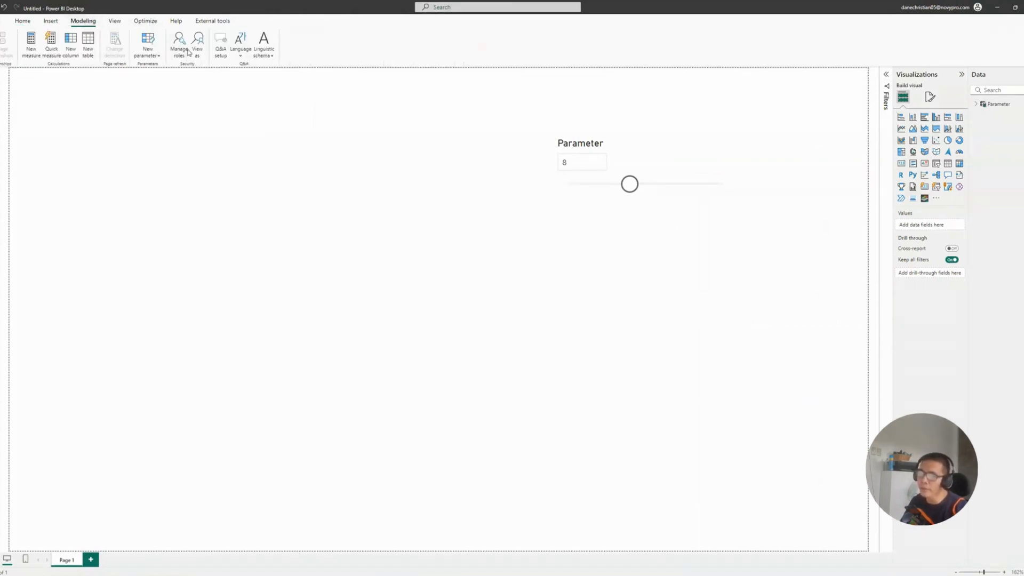
left_click(89, 50)
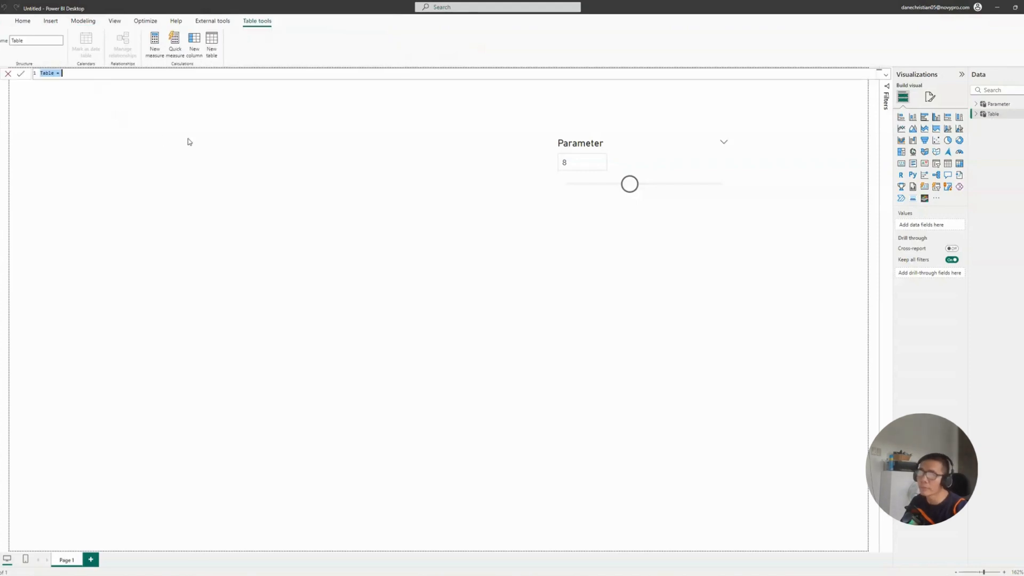
key("ctrl+v")
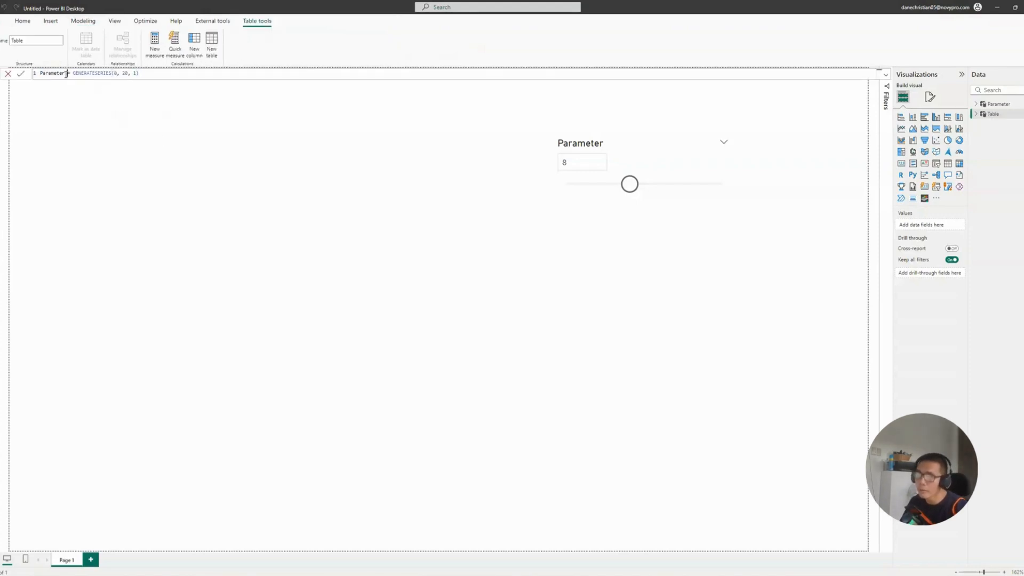
left_click(67, 74)
type("2")
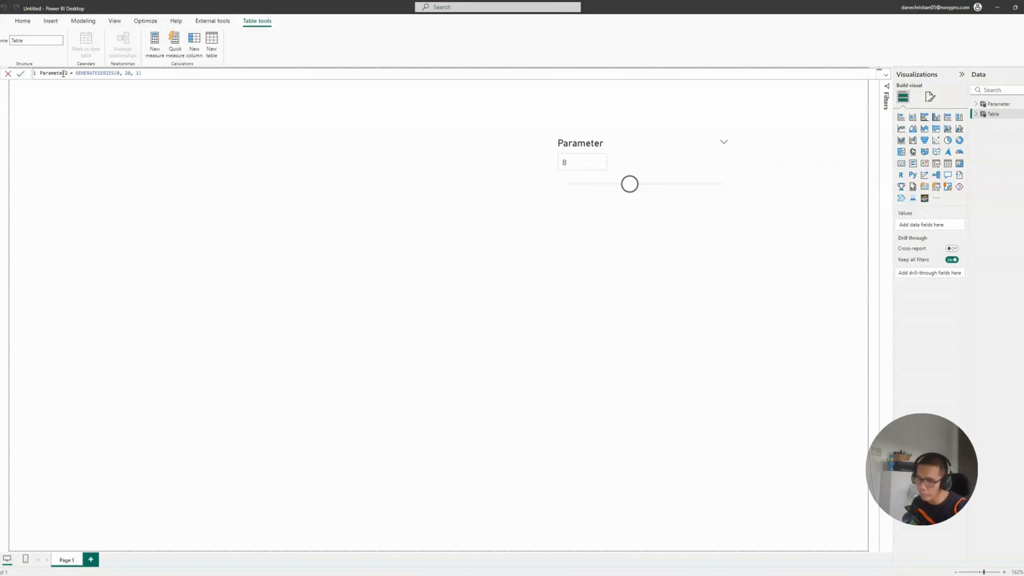
key("Return")
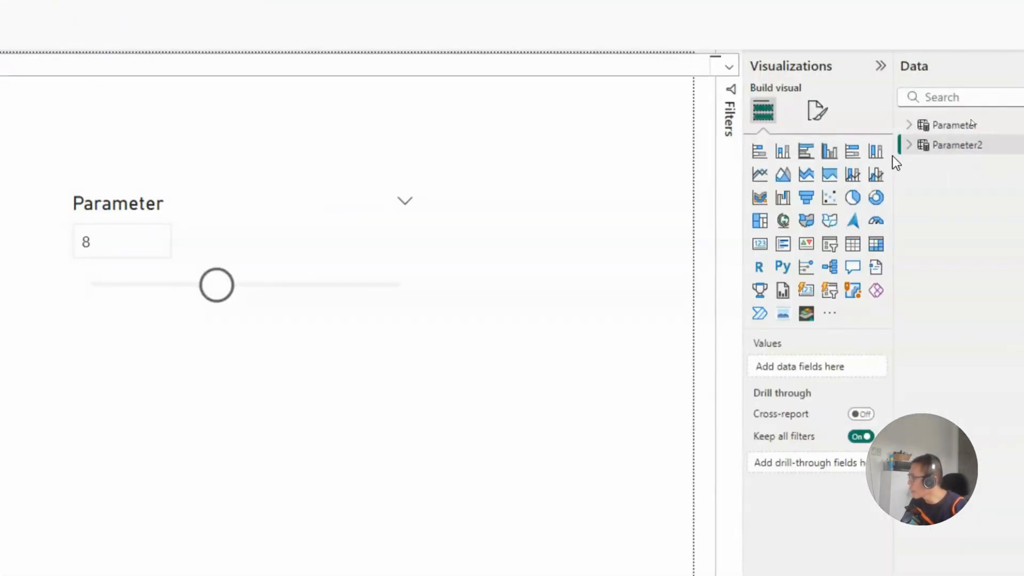
Add a slicer for the Value field of Parameter2 beside the Parameter slicer and space the two slicers apart
left_click(910, 147)
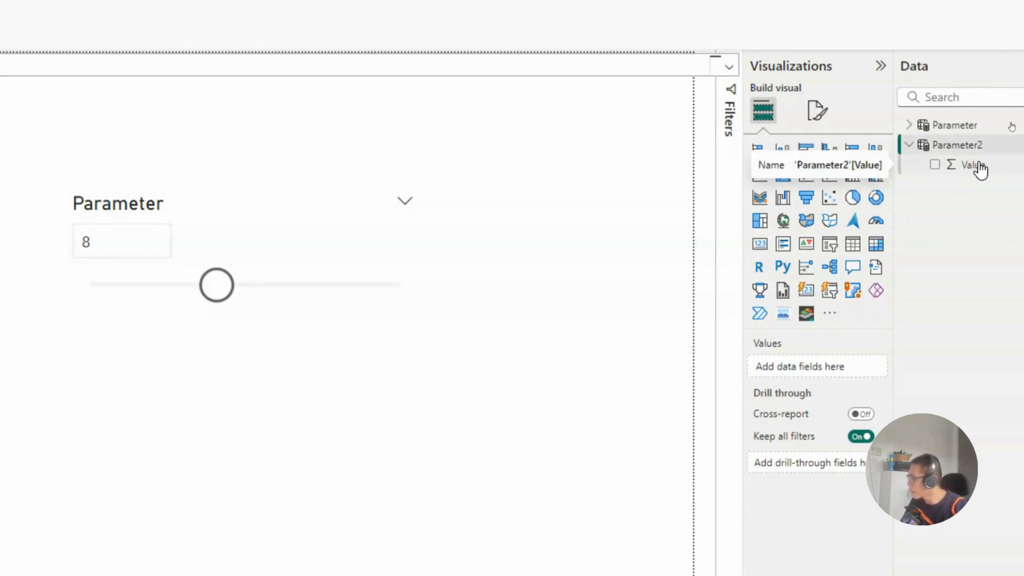
left_click_drag(980, 169, 580, 341)
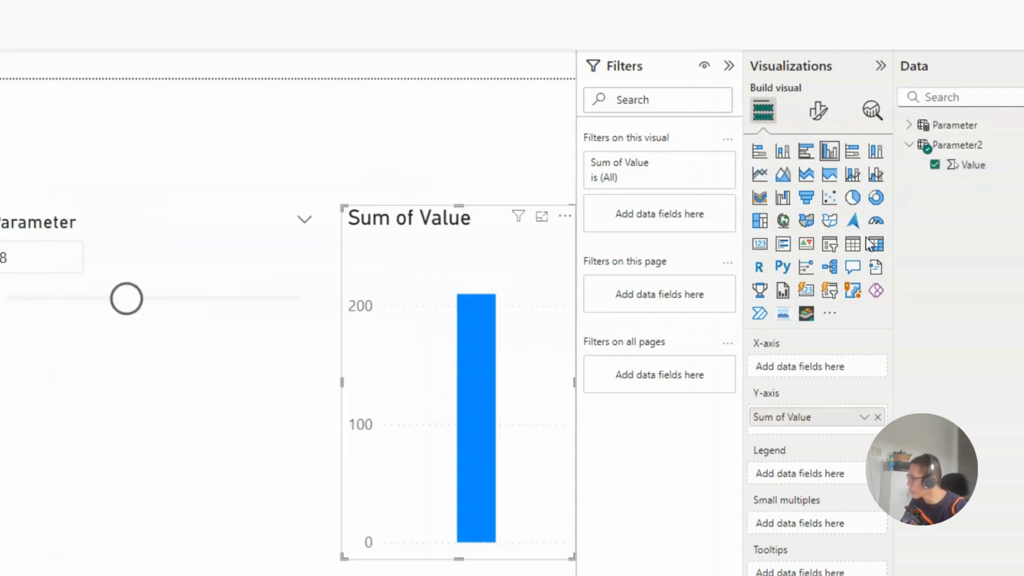
left_click(829, 244)
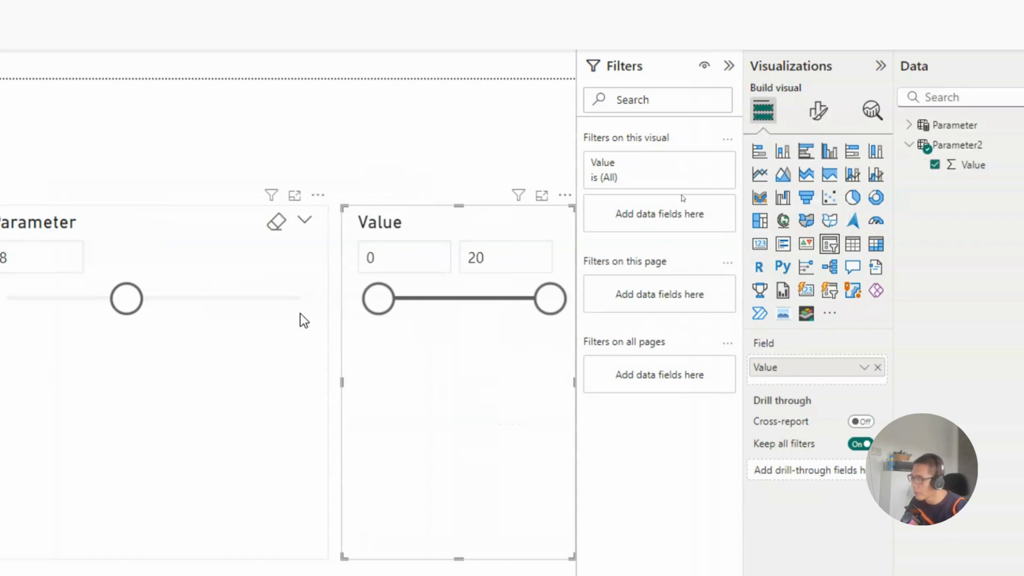
left_click_drag(194, 239, 143, 236)
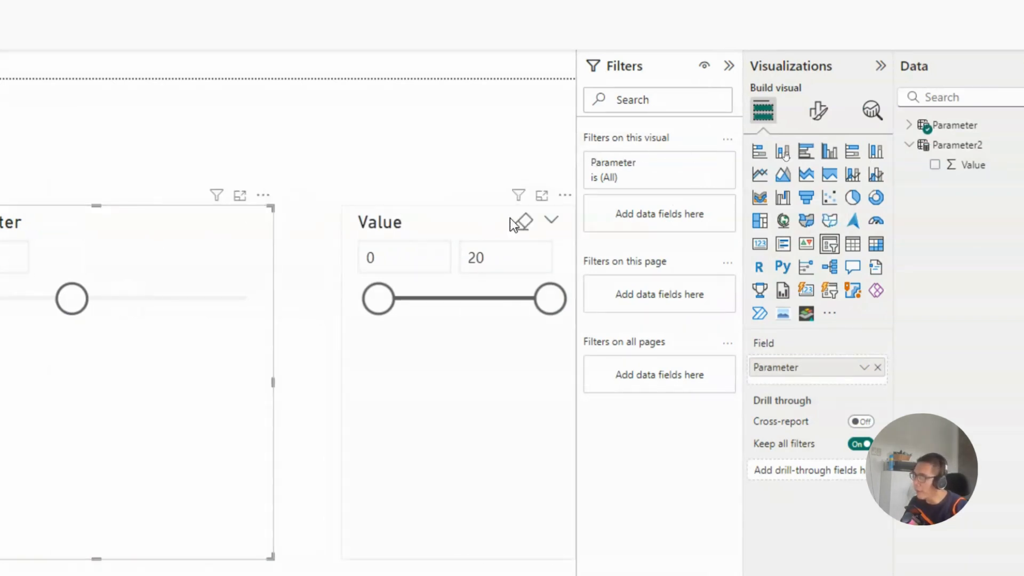
left_click_drag(460, 218, 435, 197)
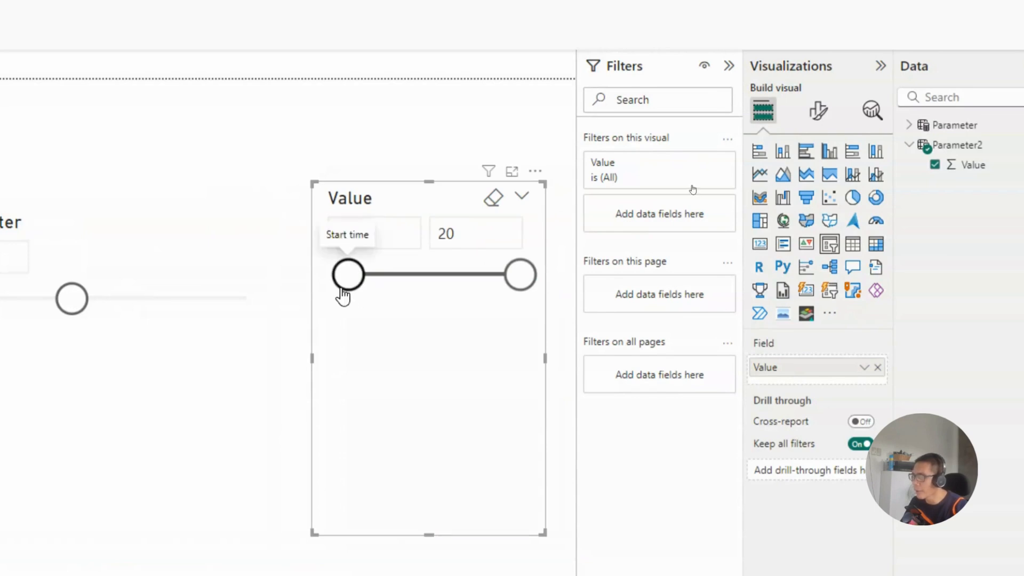
Examine the Value slicer's input boxes and the list of styles available in its slicer settings
left_click(367, 231)
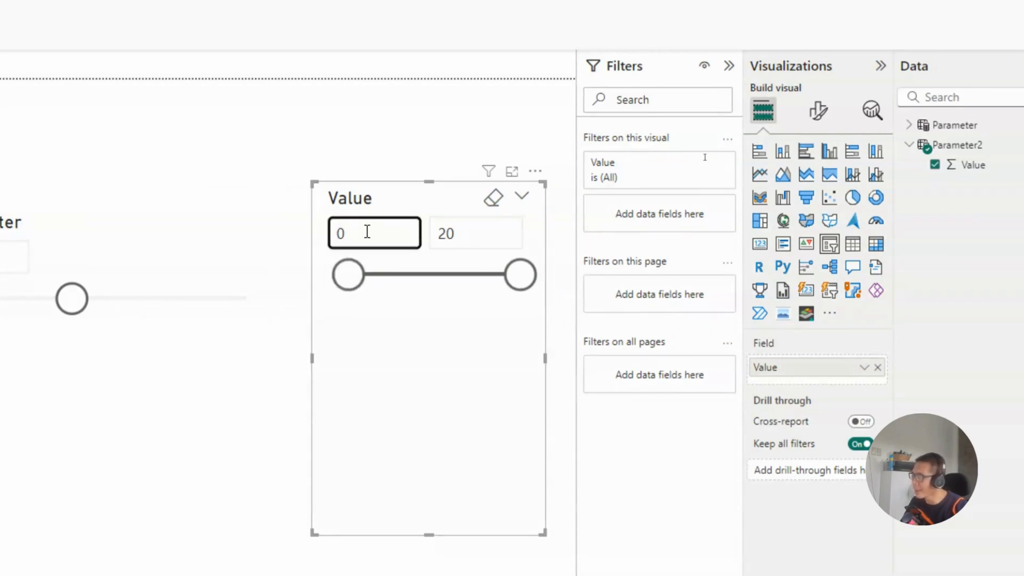
left_click(1003, 45)
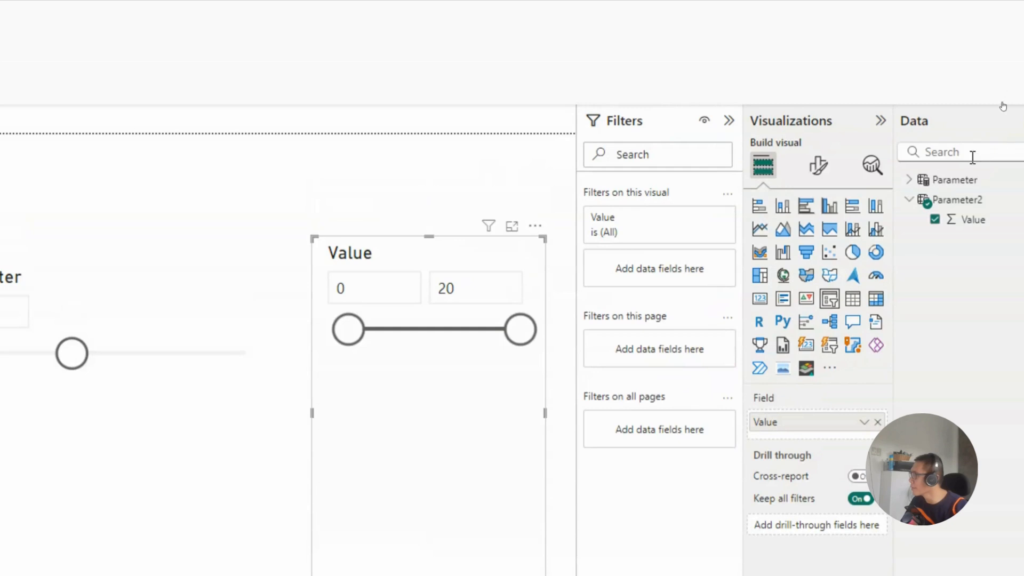
left_click(817, 167)
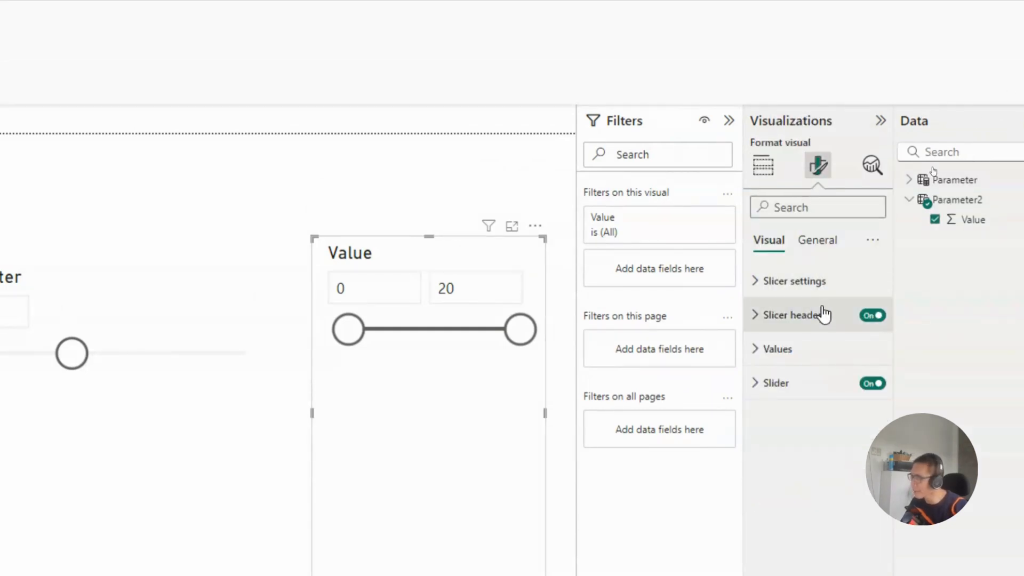
left_click(822, 288)
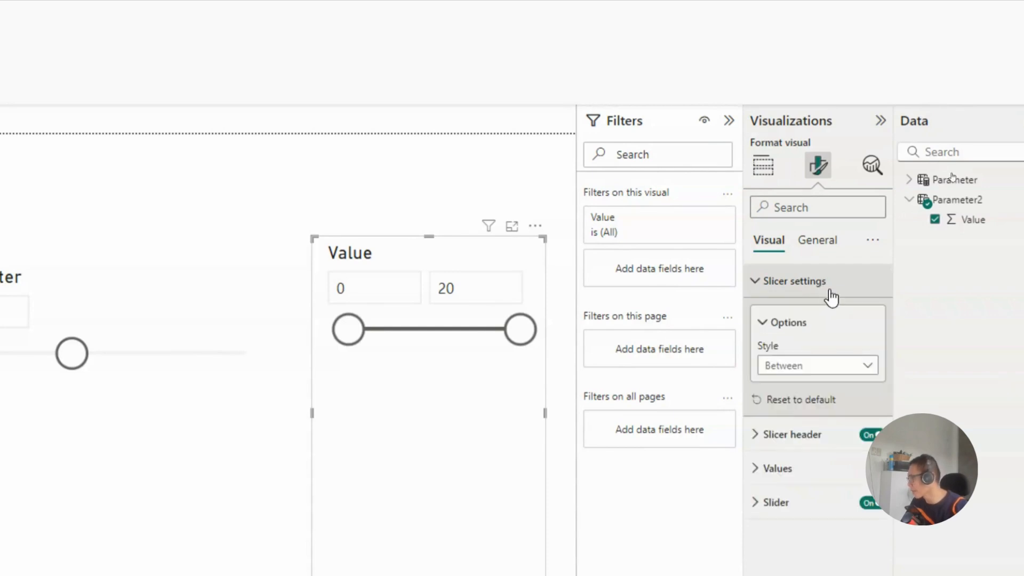
left_click(860, 367)
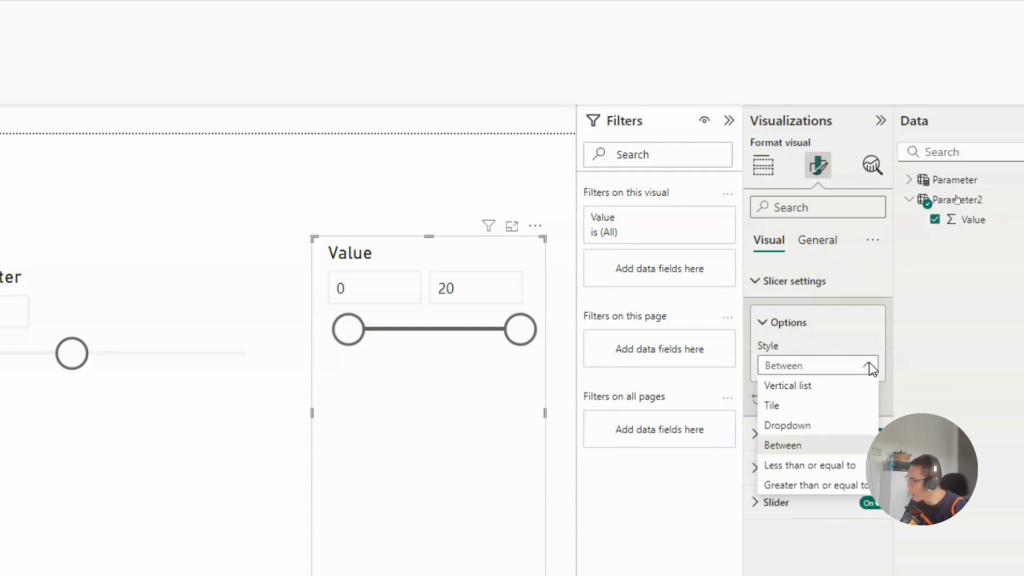
left_click(870, 367)
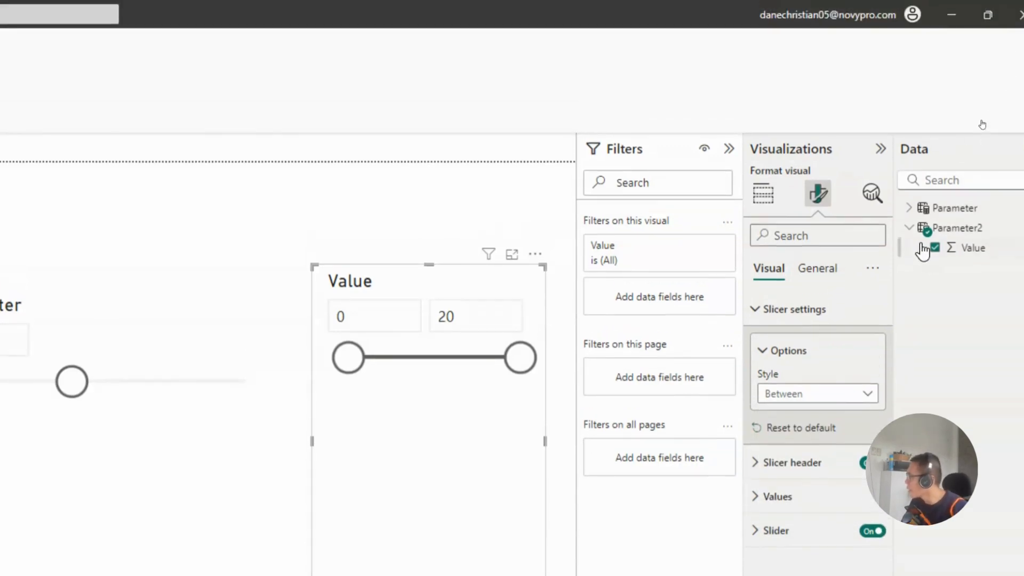
Show the fields of the Parameter table and the formula of Parameter2 to compare the two tables
left_click(909, 207)
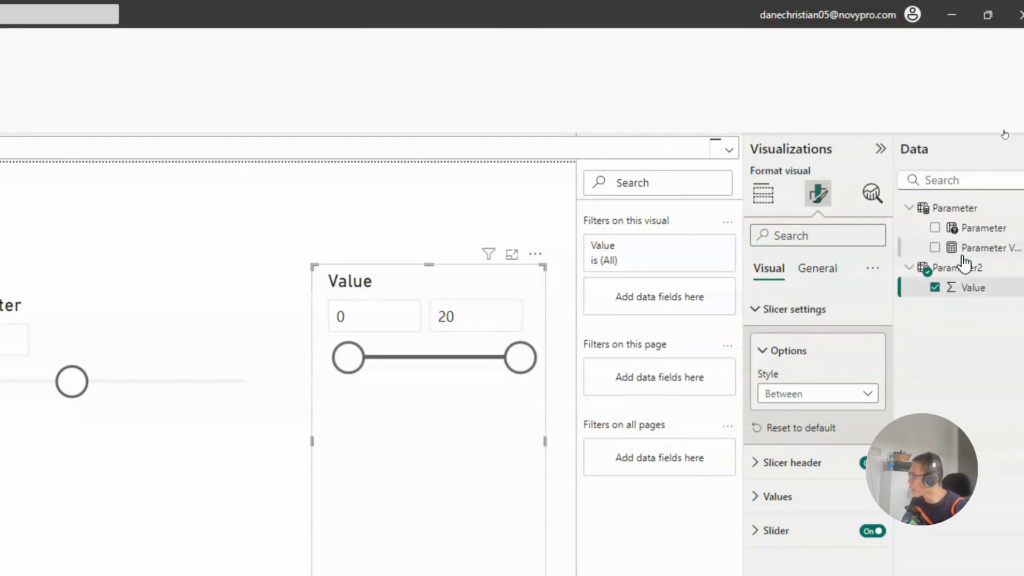
left_click(969, 269)
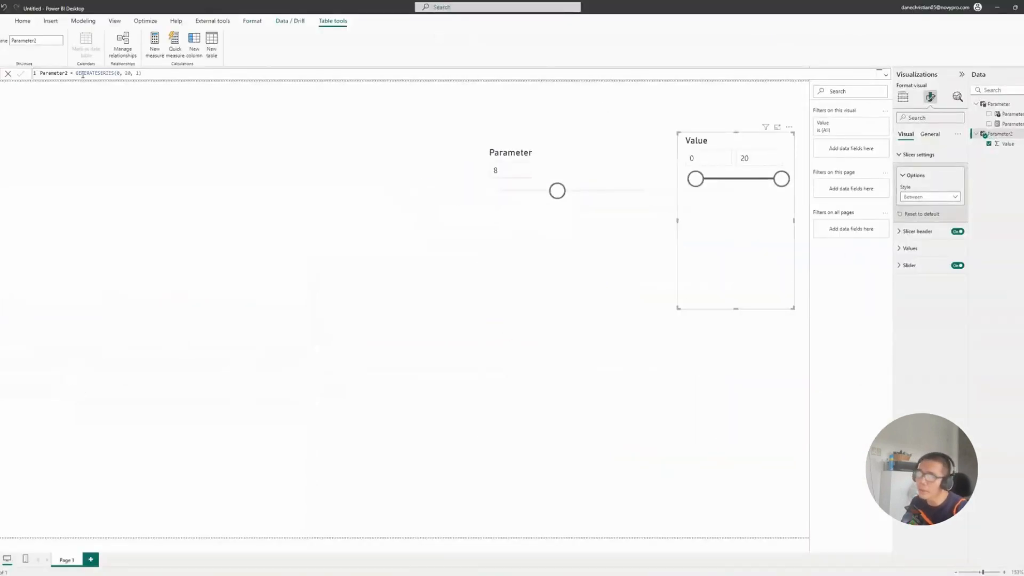
Put the GENERATESERIES(0, 20, 1) call of Parameter2 on its own line and wrap it in SELECTCOLUMNS
left_click(77, 73)
key("shift+Return")
key("shift+Return")
key("Up")
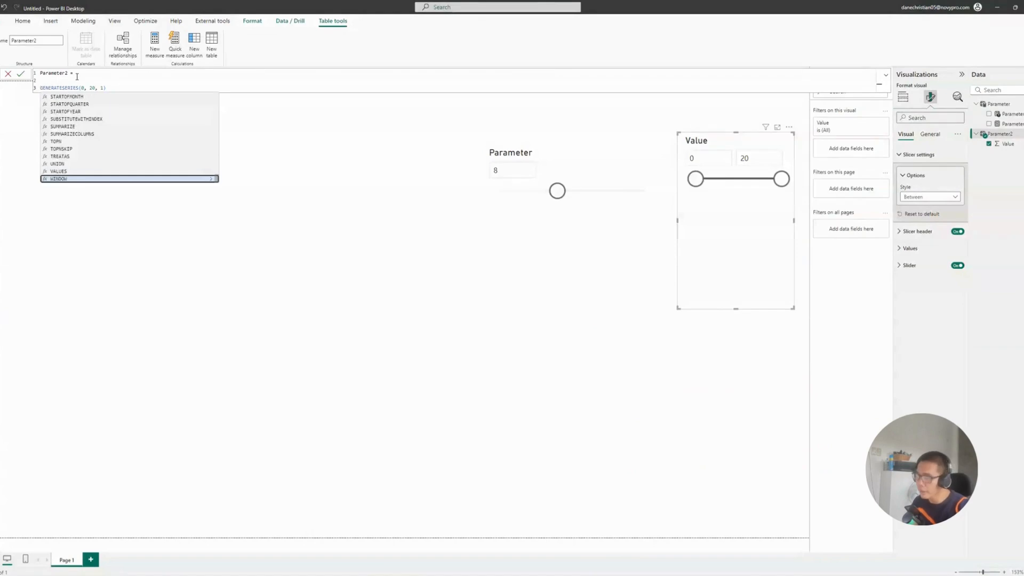
left_click(72, 80)
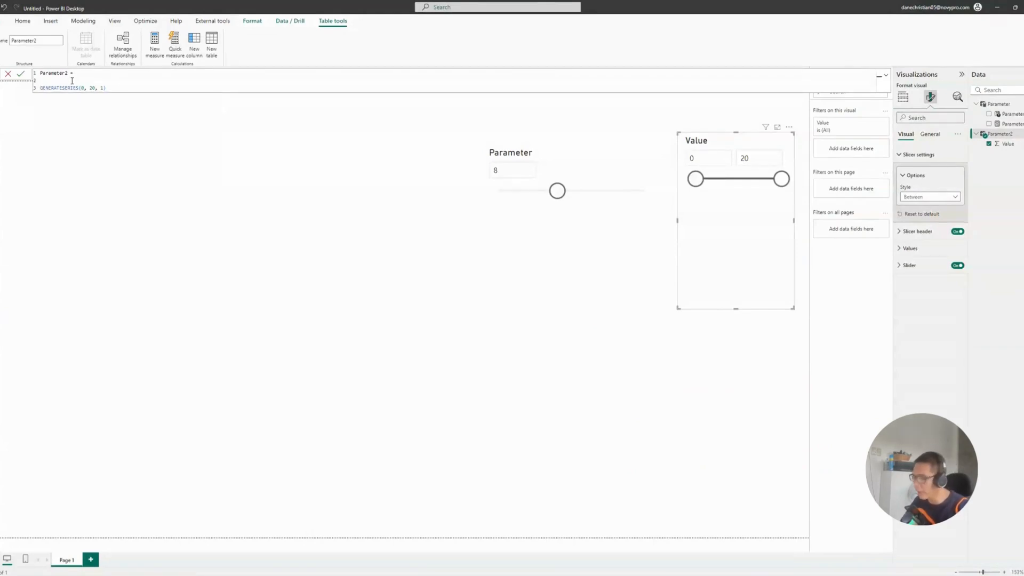
type("select")
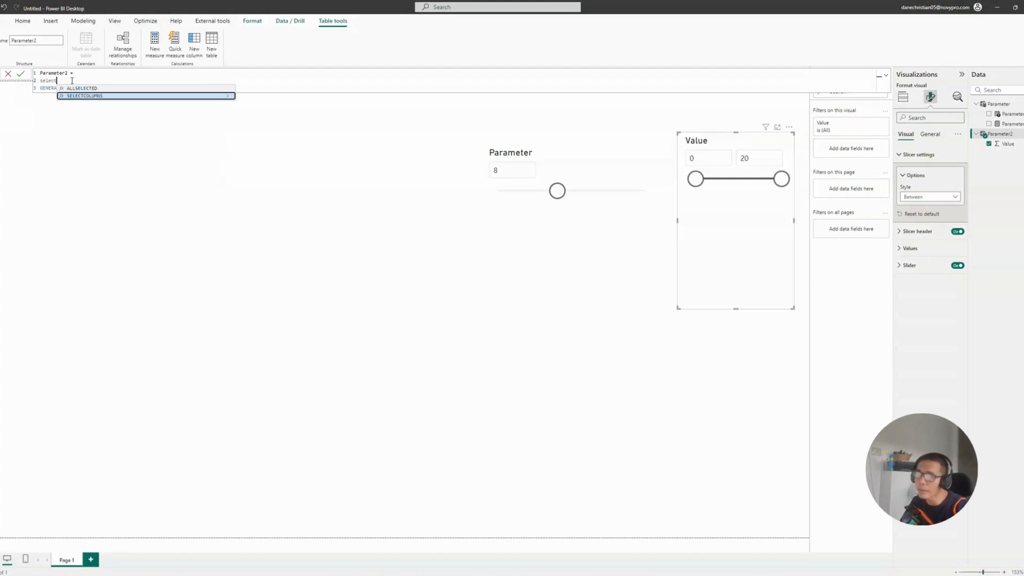
key("Tab")
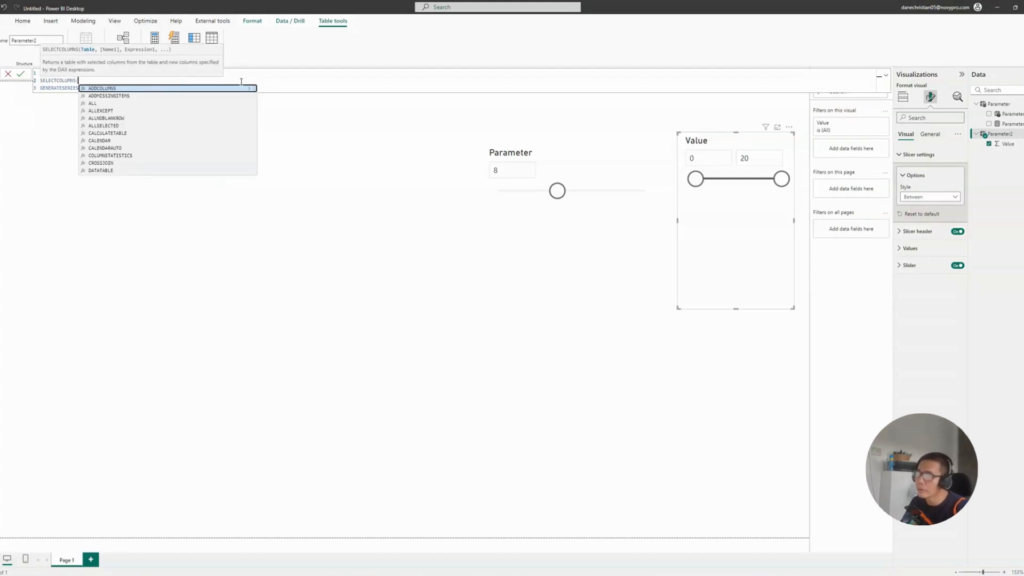
type("0, 20, 1)")
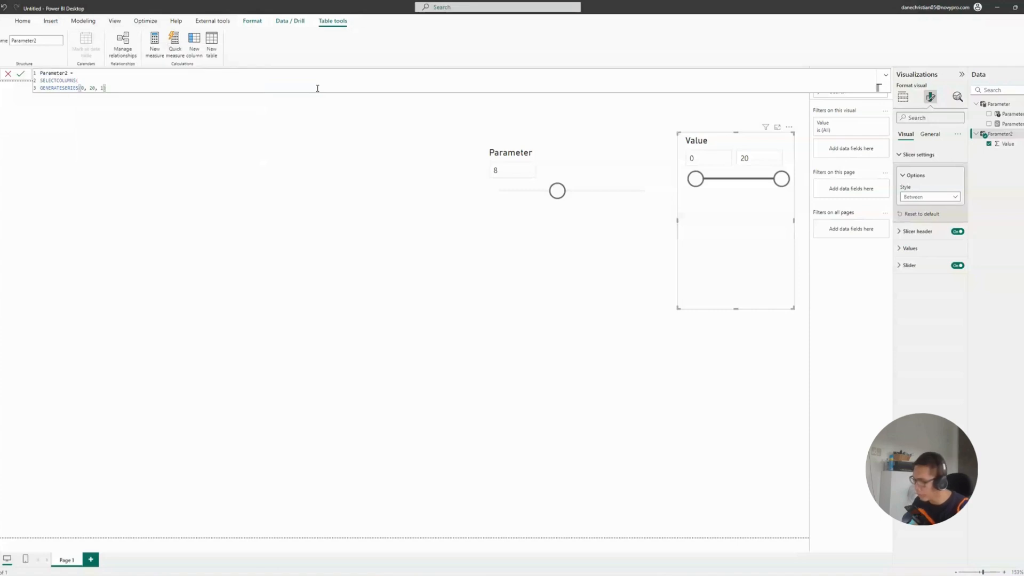
Complete the SELECTCOLUMNS formula with a column named "Parameter" that returns [Value], and commit it
type(", ")
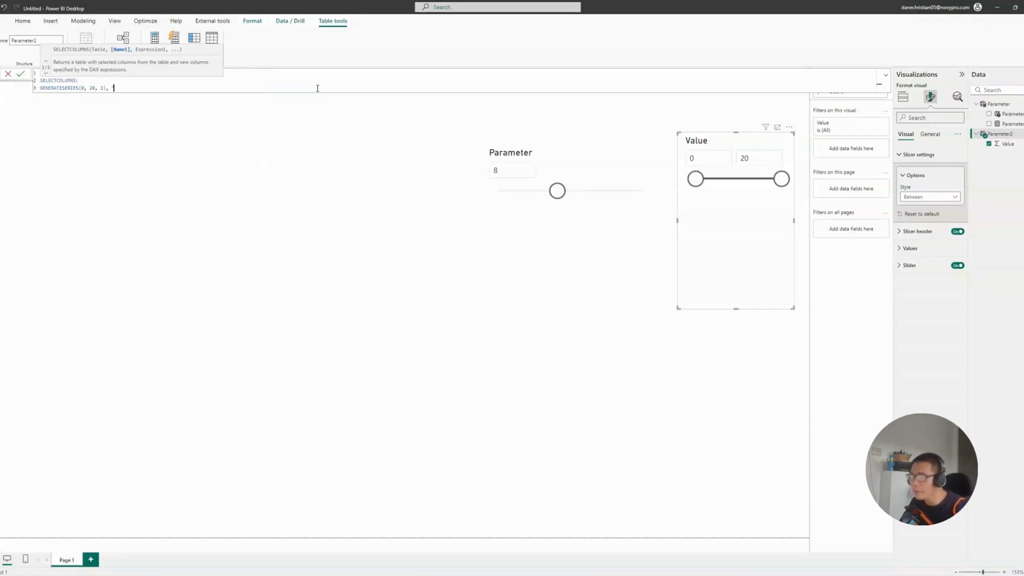
type("\"")
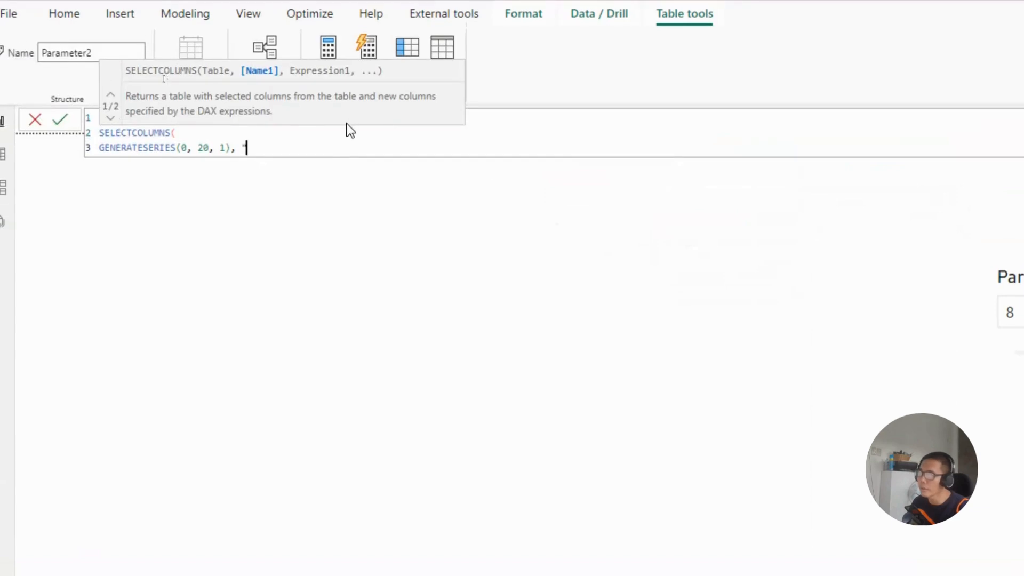
type("Para")
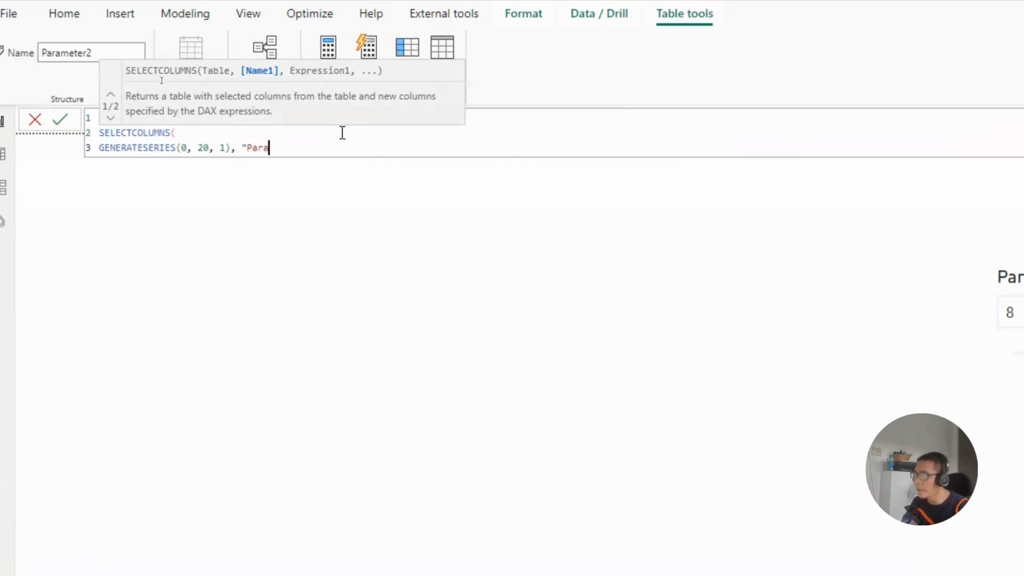
type("meter\", [value")
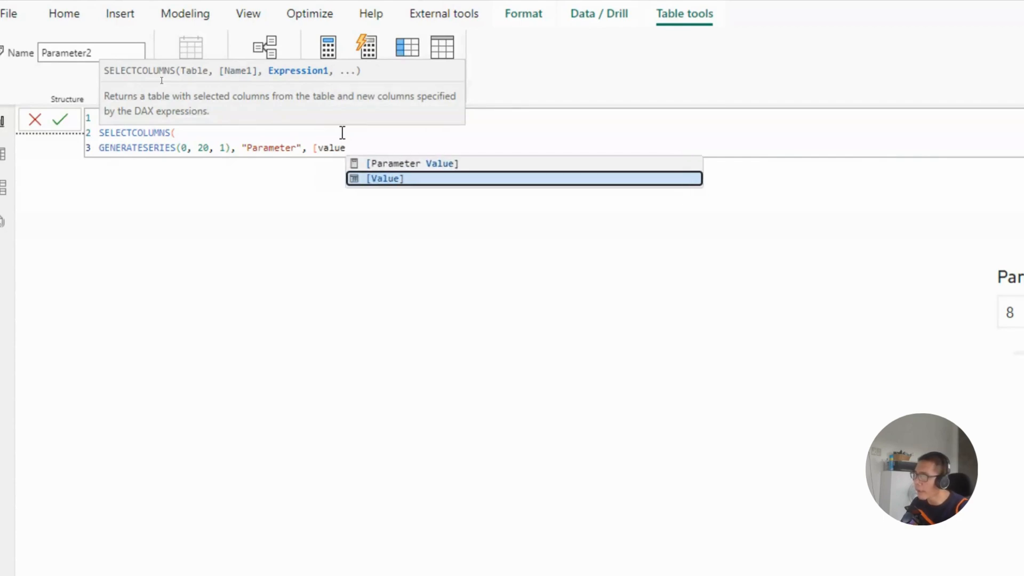
key("Tab")
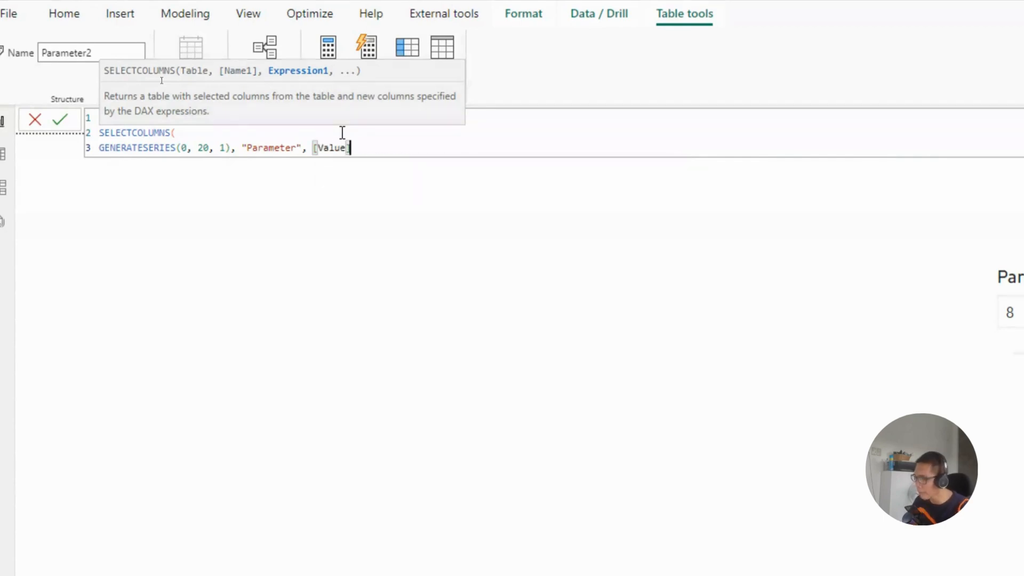
type(")")
key("Return")
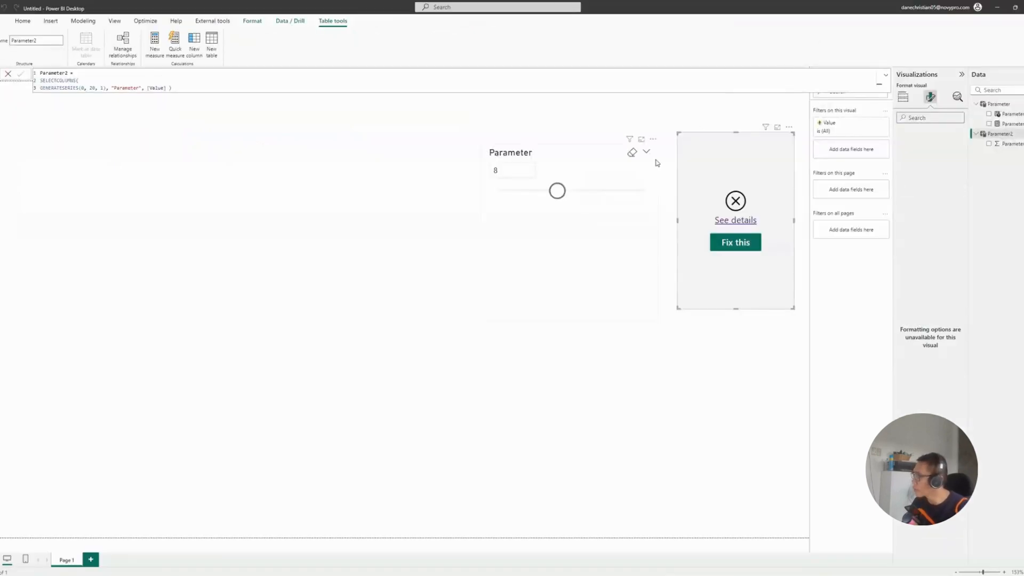
Delete the broken Value slicer and add a slicer for the Parameter field of Parameter2 in its place
left_click(549, 249)
left_click(734, 176)
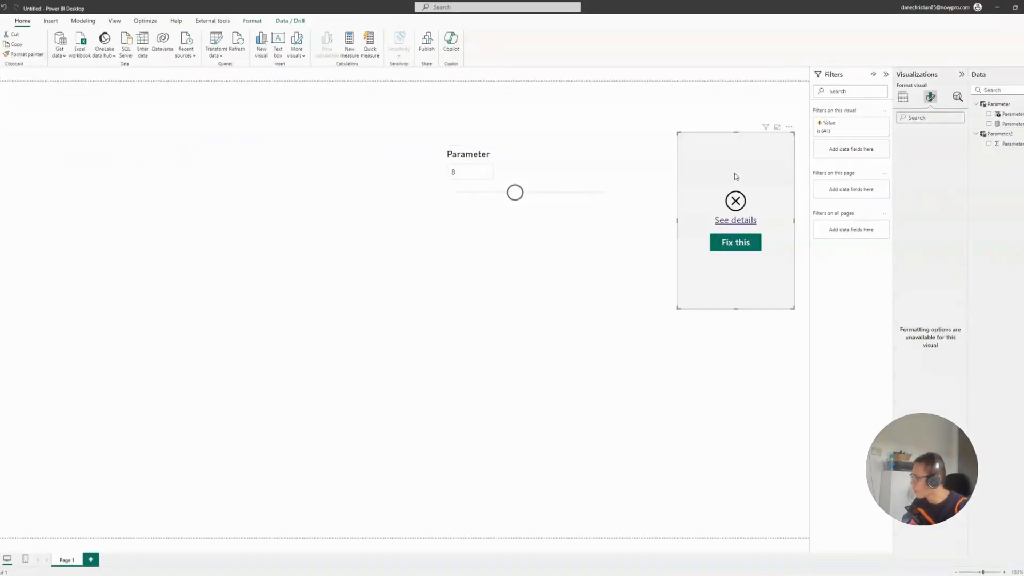
key("Delete")
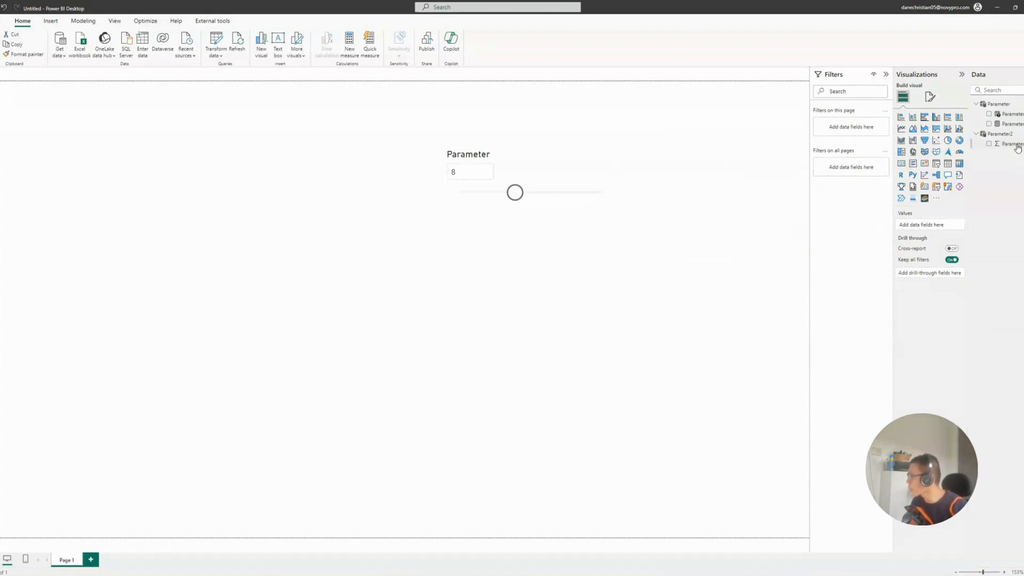
left_click_drag(1017, 148, 808, 187)
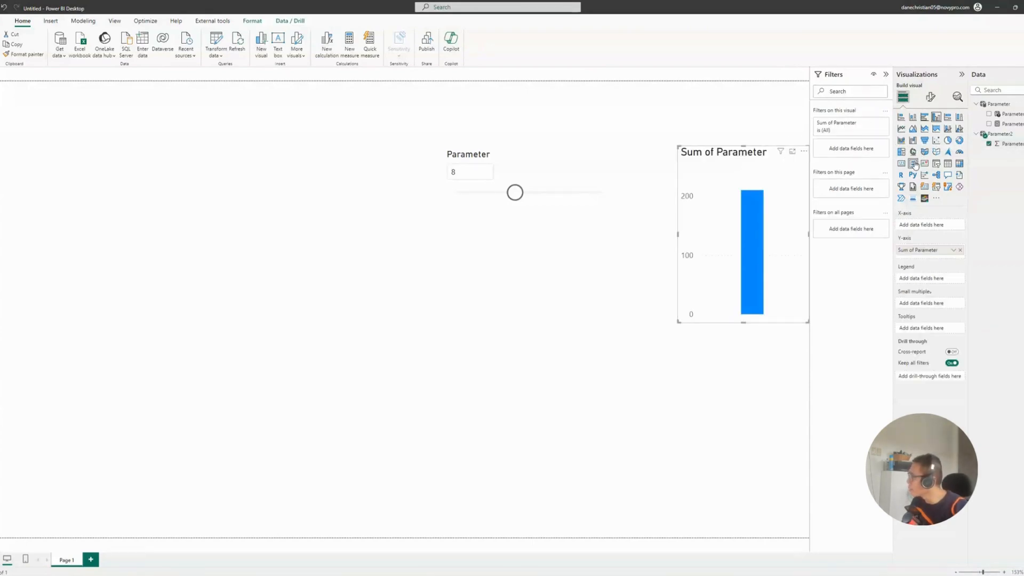
left_click(935, 168)
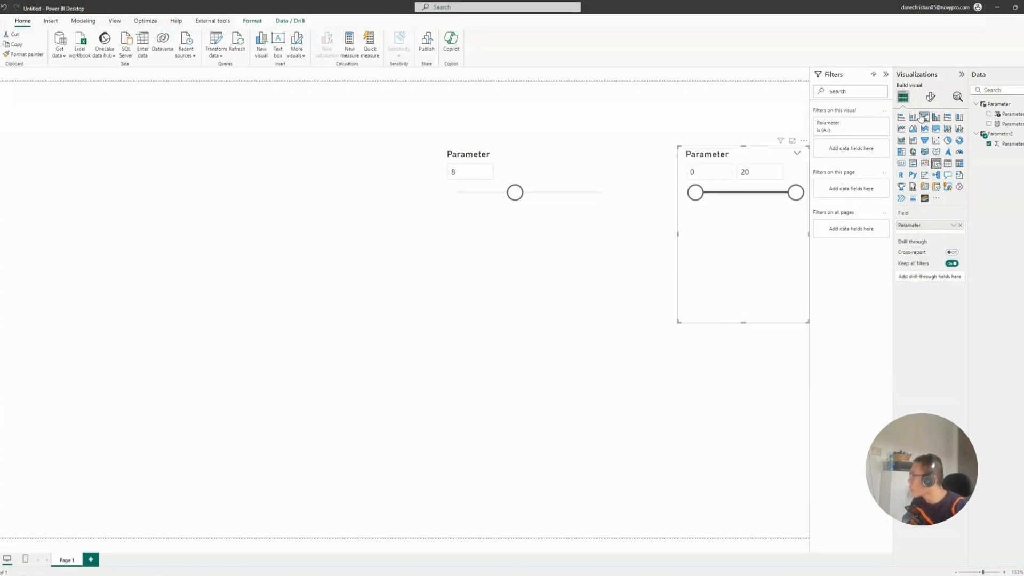
Examine the list of styles offered in the slicer settings of the new Parameter2 slicer
left_click(931, 97)
left_click(928, 154)
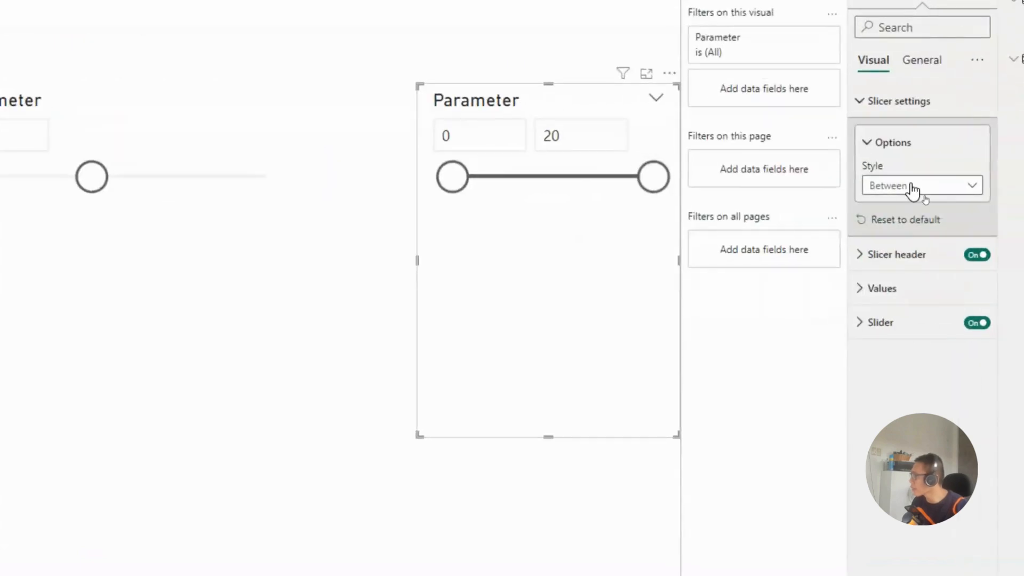
left_click(913, 190)
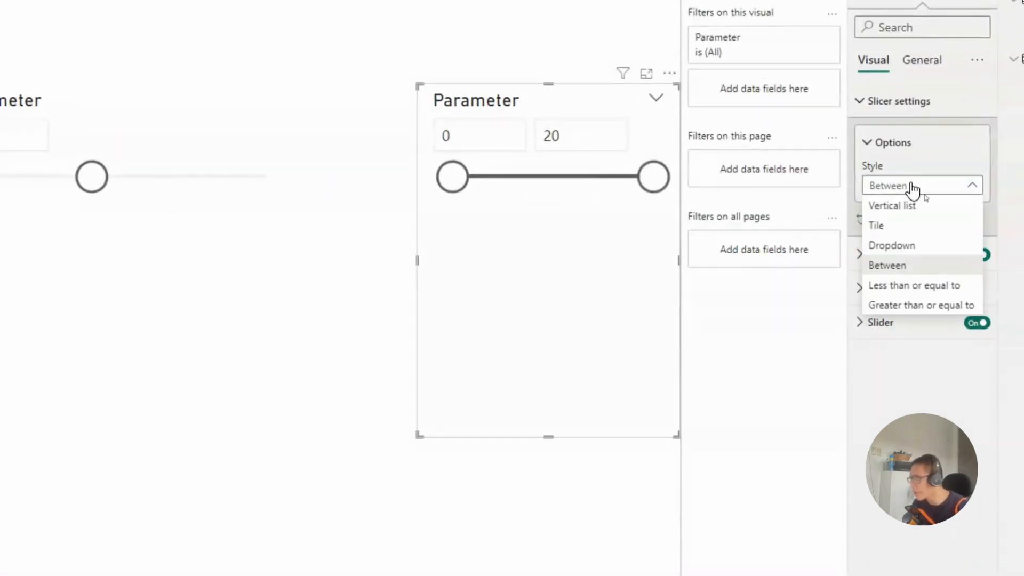
left_click(911, 179)
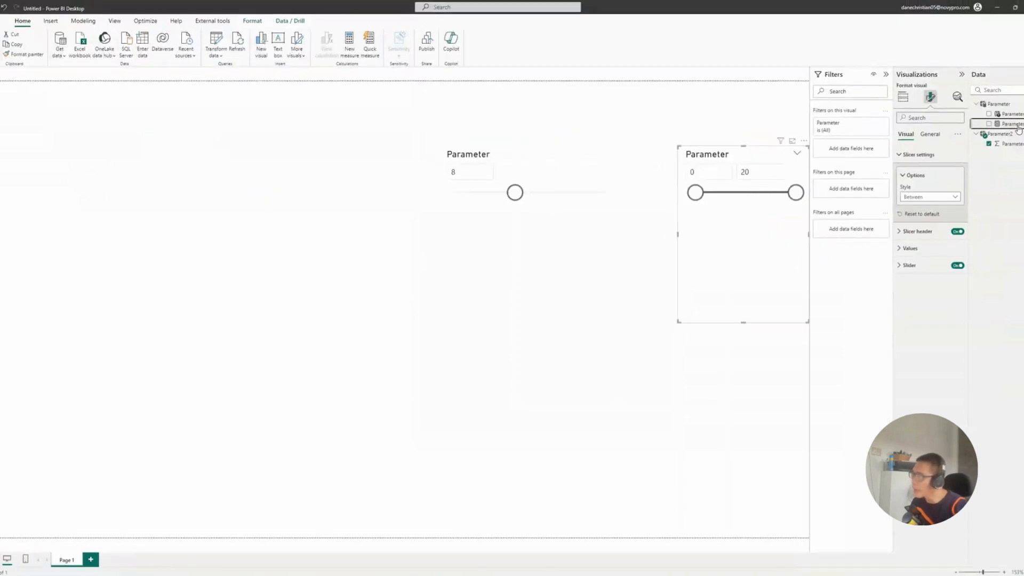
Copy the formula of the Parameter Value measure and try to add a new measure to Parameter2
left_click(1012, 123)
triple_click(250, 72)
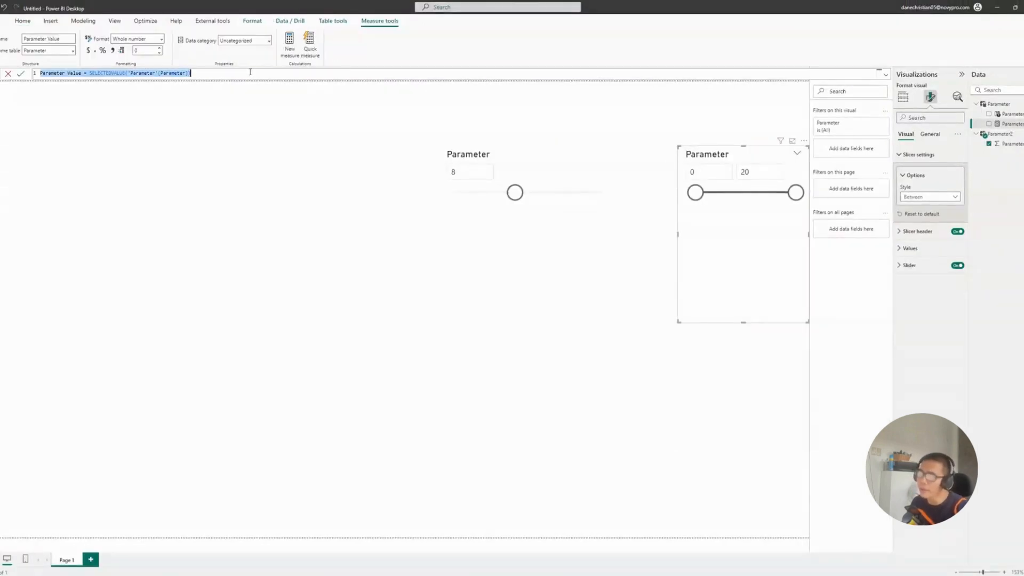
left_click(662, 101)
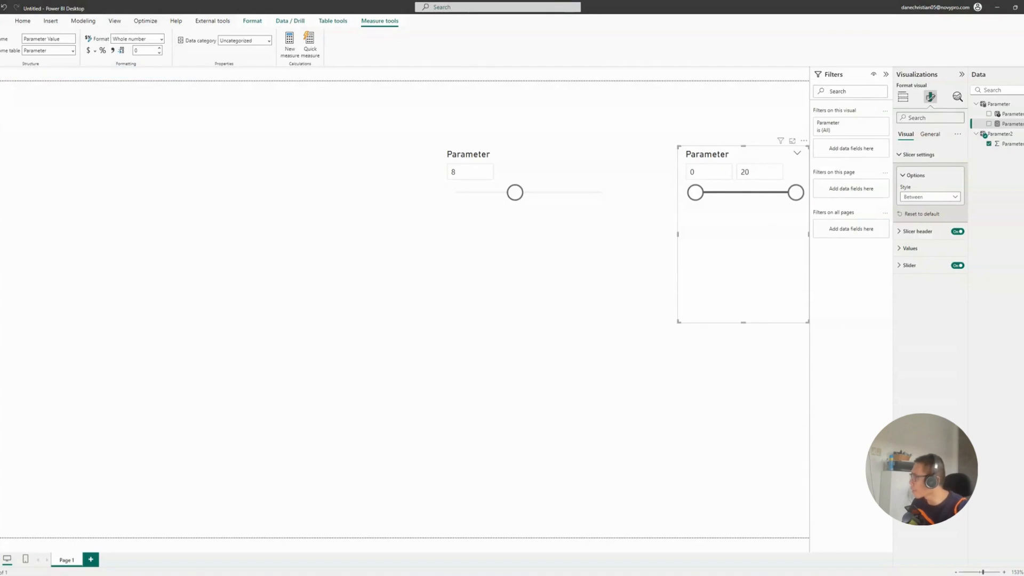
right_click(1011, 144)
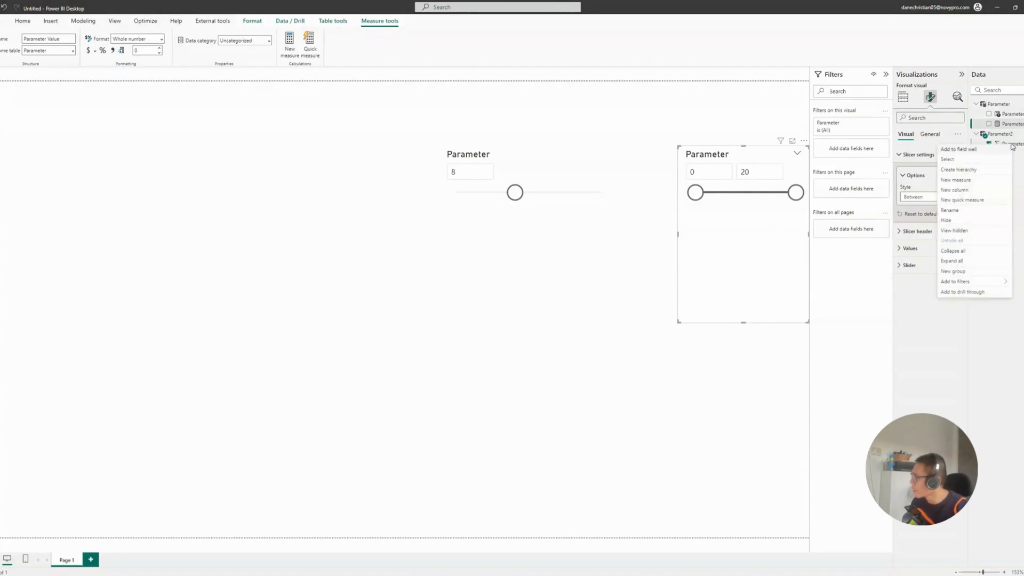
left_click(978, 180)
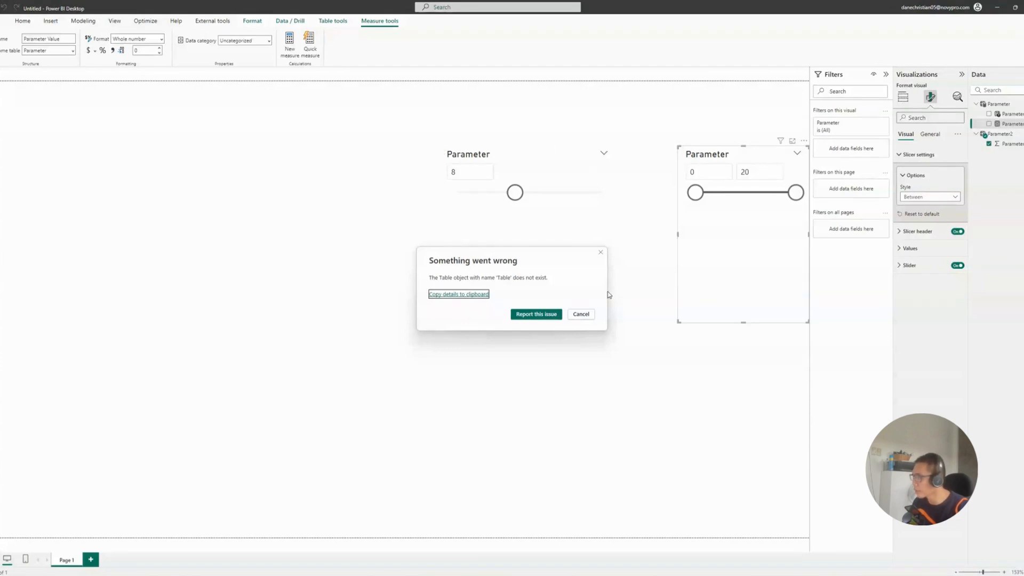
left_click(582, 314)
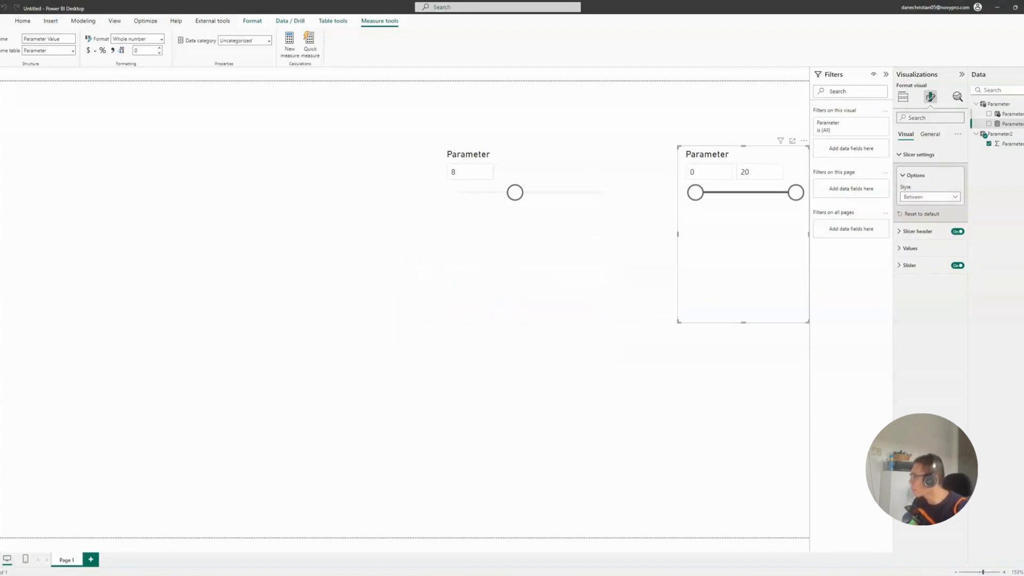
right_click(1018, 145)
left_click(970, 158)
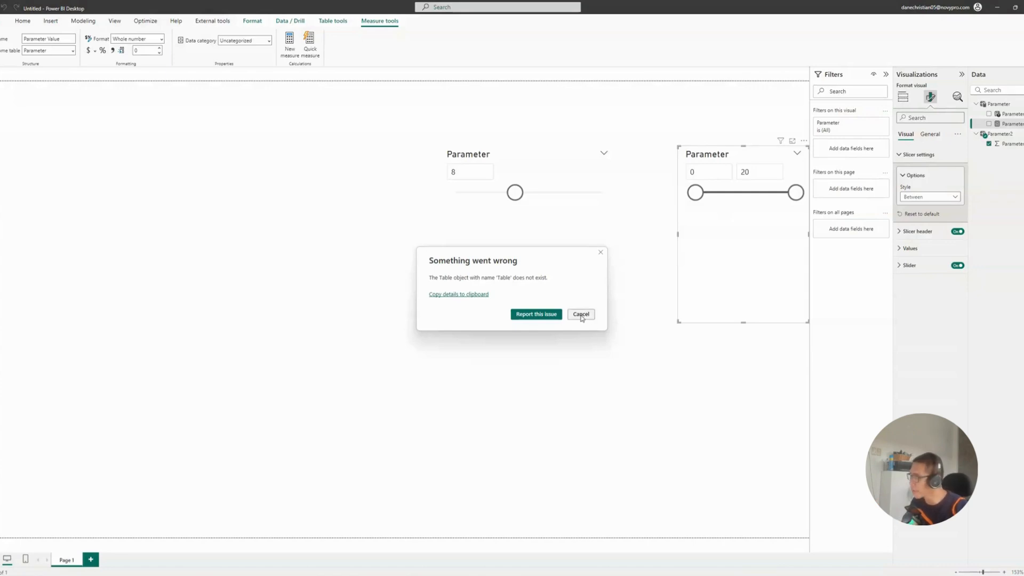
left_click(581, 314)
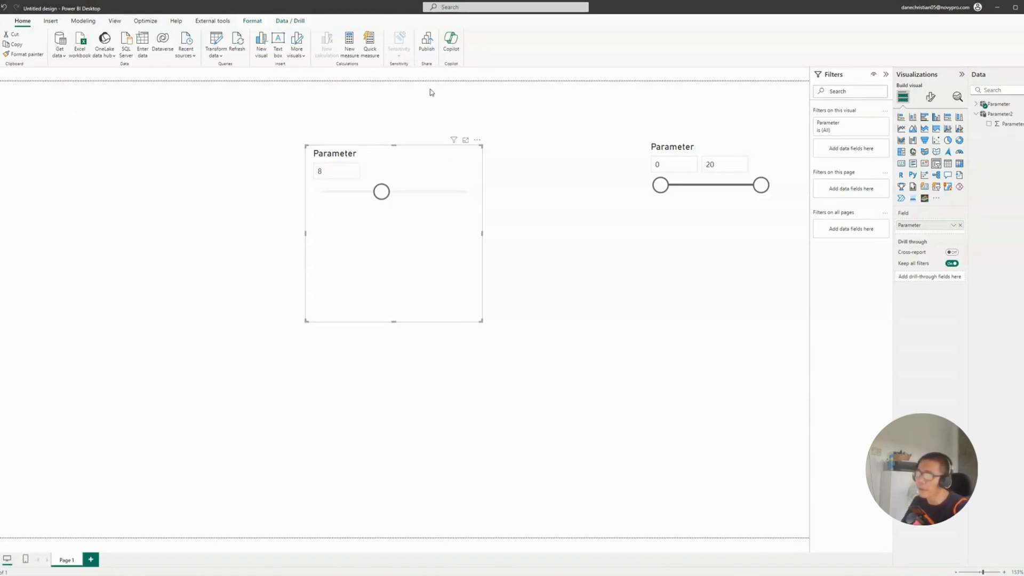
Reposition the Parameter slicer and the Parameter2 slicer side by side in the upper part of the page
left_click_drag(418, 135, 423, 116)
left_click_drag(709, 156, 675, 150)
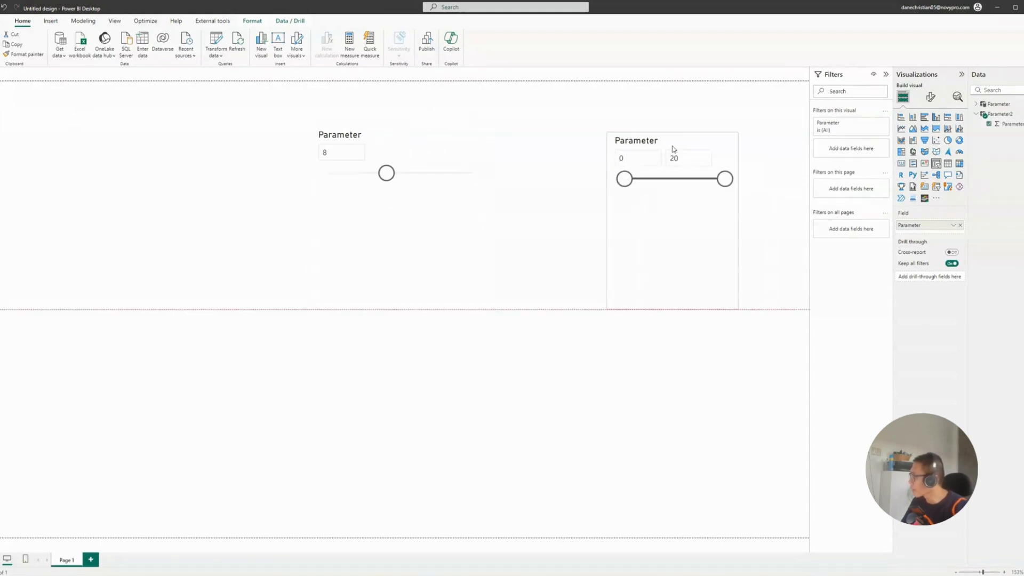
right_click(1009, 130)
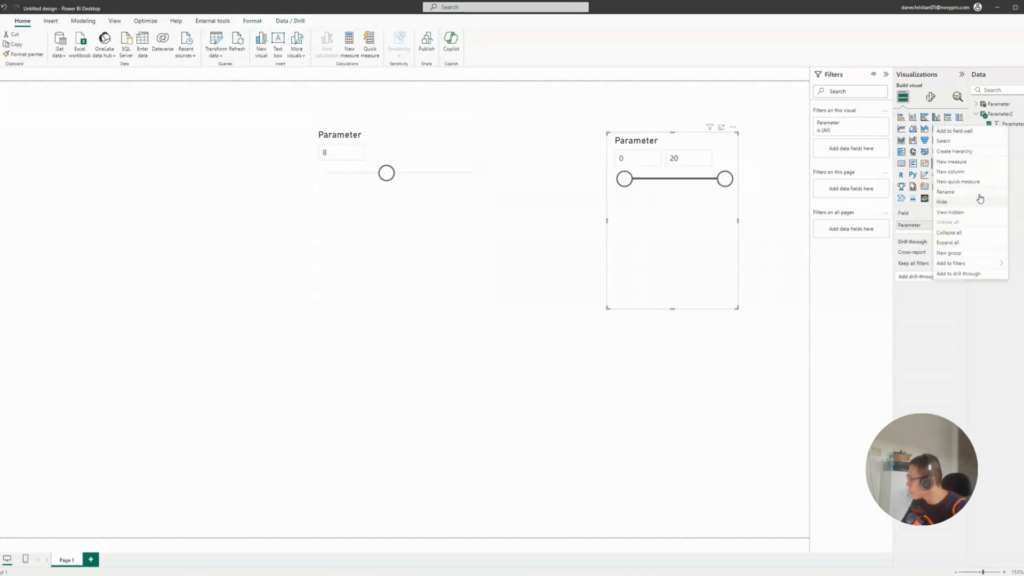
left_click(714, 253)
left_click_drag(708, 259, 728, 264)
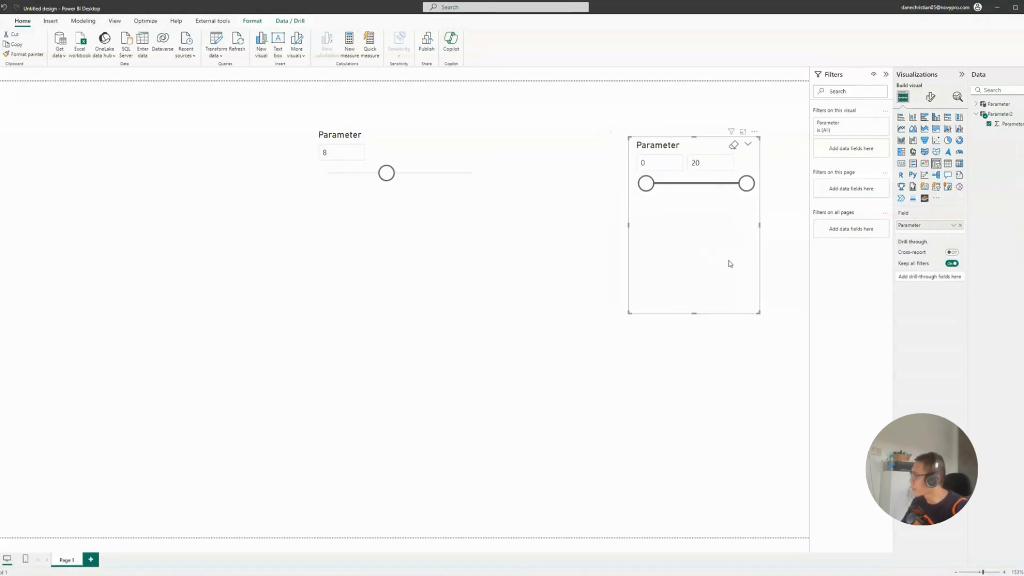
left_click(1013, 127)
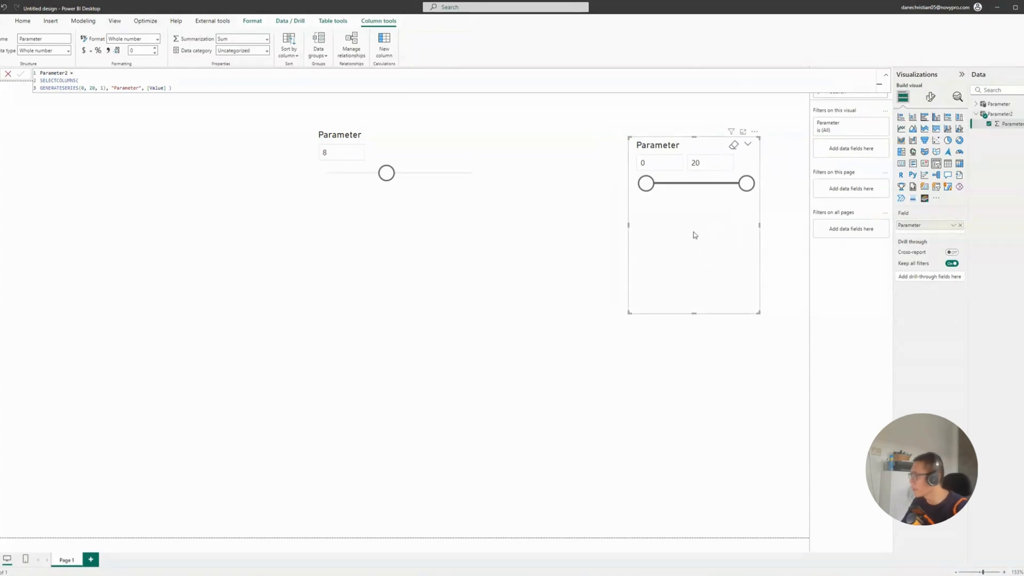
left_click_drag(692, 233, 697, 237)
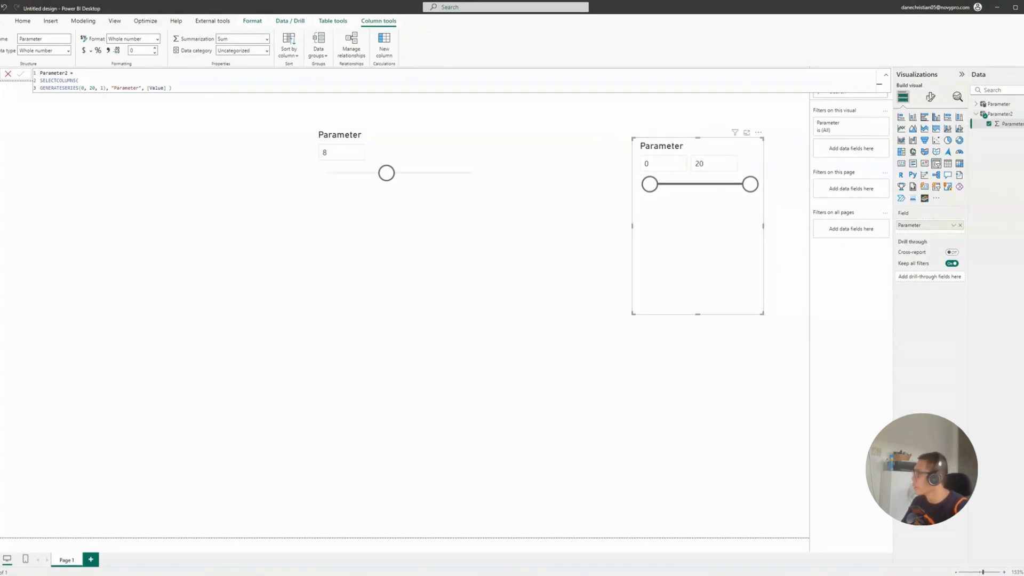
Copy the Parameter Value measure's formula from the Parameter table into a new measure in the Parameter2 table
left_click(995, 104)
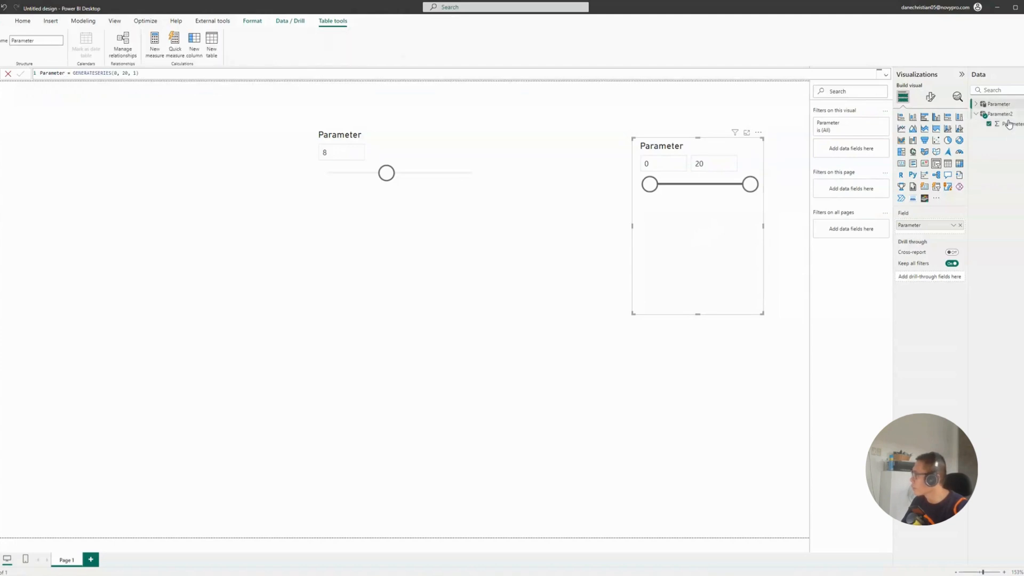
left_click(1003, 124)
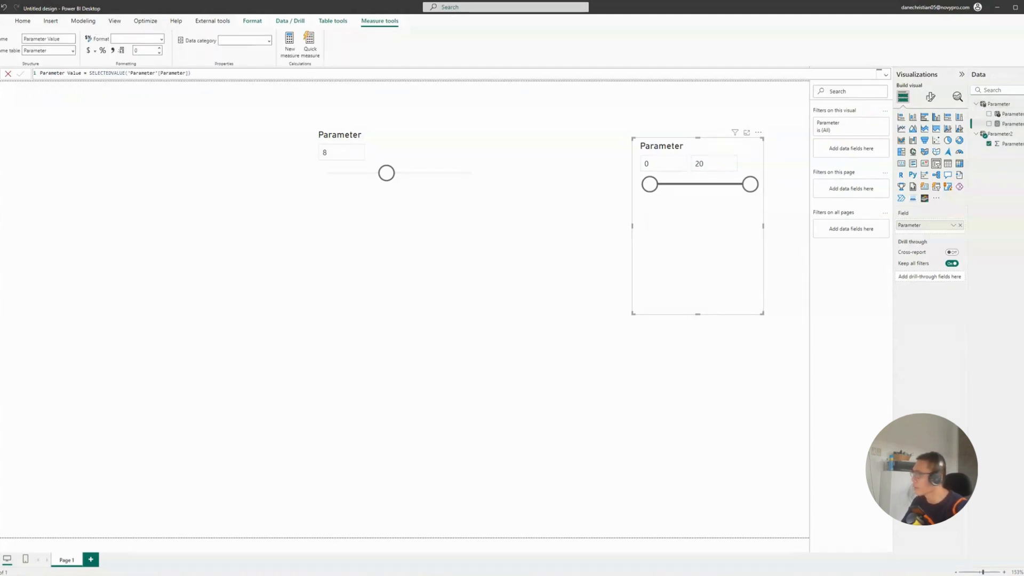
left_click(206, 75)
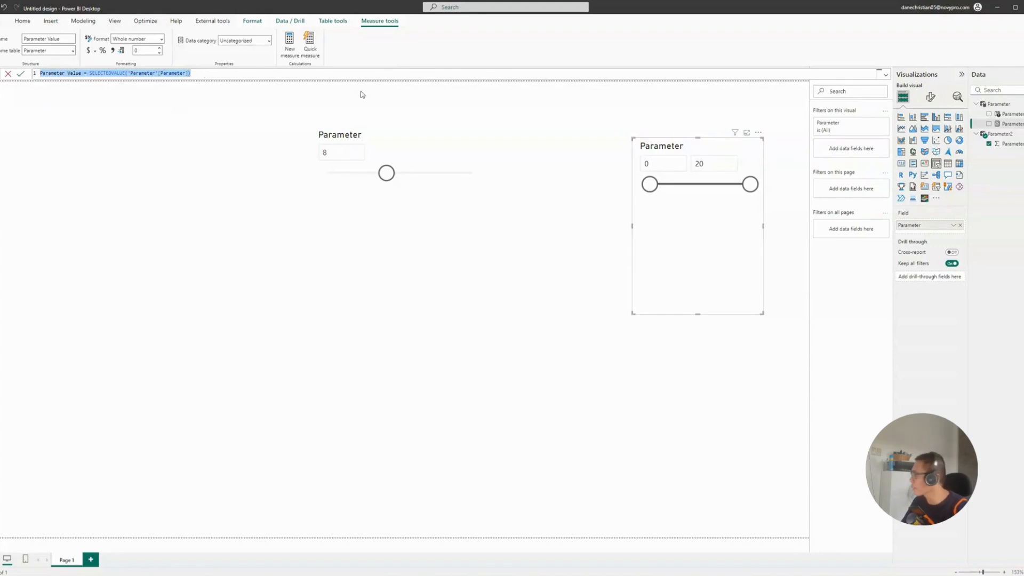
right_click(1006, 144)
left_click(975, 180)
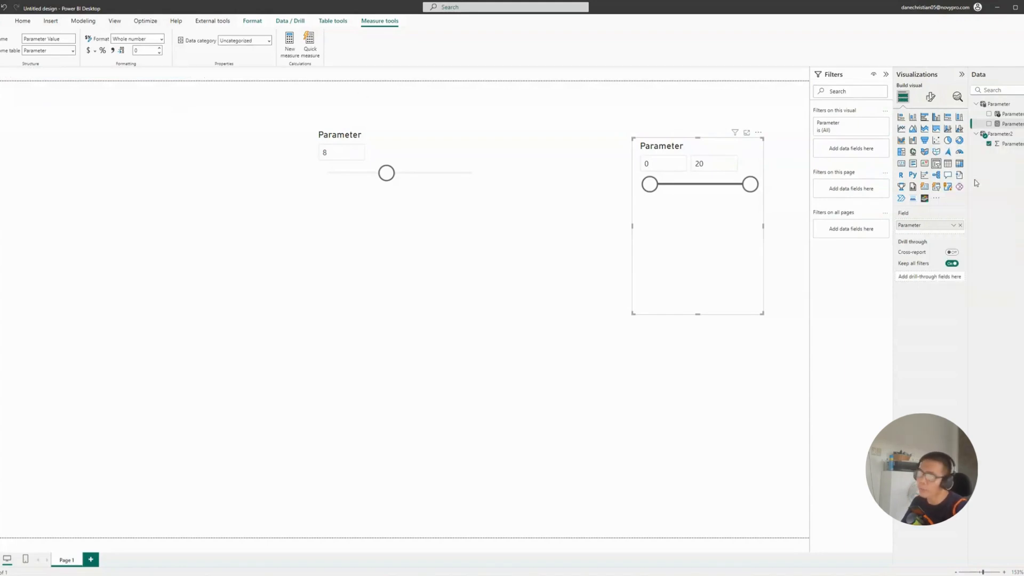
type("Parameter Value = SELECTEDVALUE('Parameter'[Parameter])")
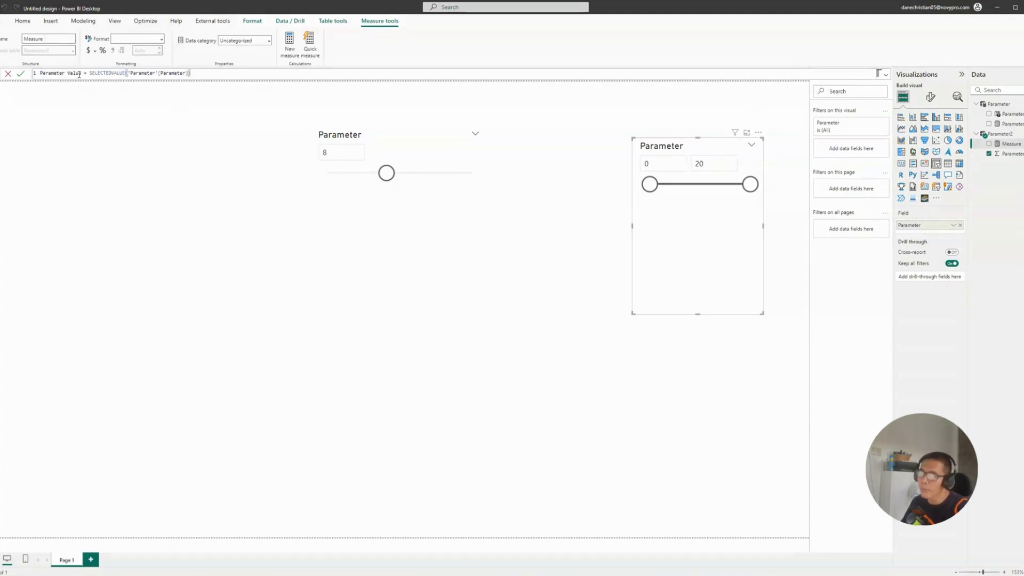
Rename the new measure Parameter Value2 and make its SELECTEDVALUE refer to 'Parameter2'[Parameter], then commit the formula
left_click(83, 73)
type("2")
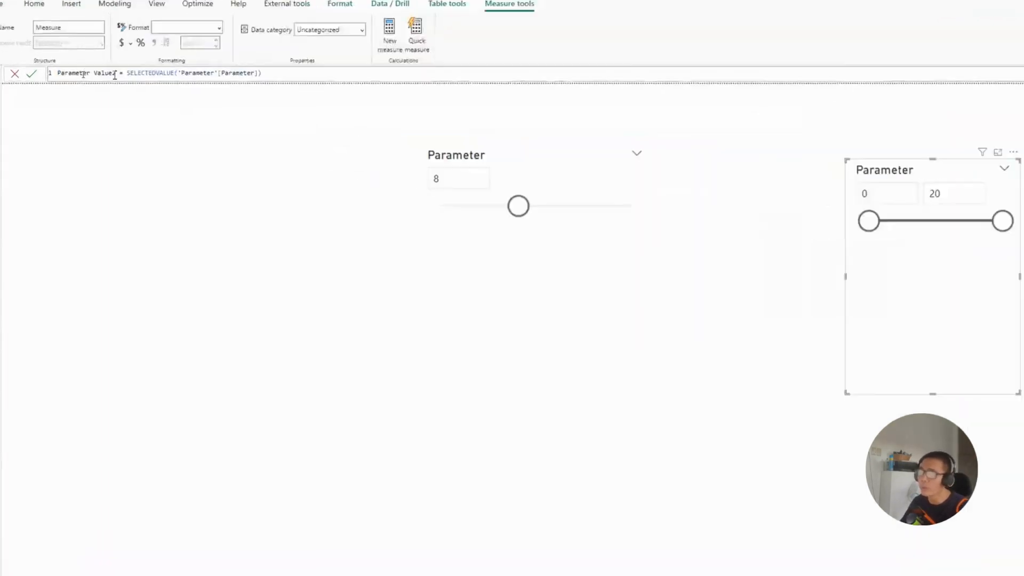
left_click(269, 112)
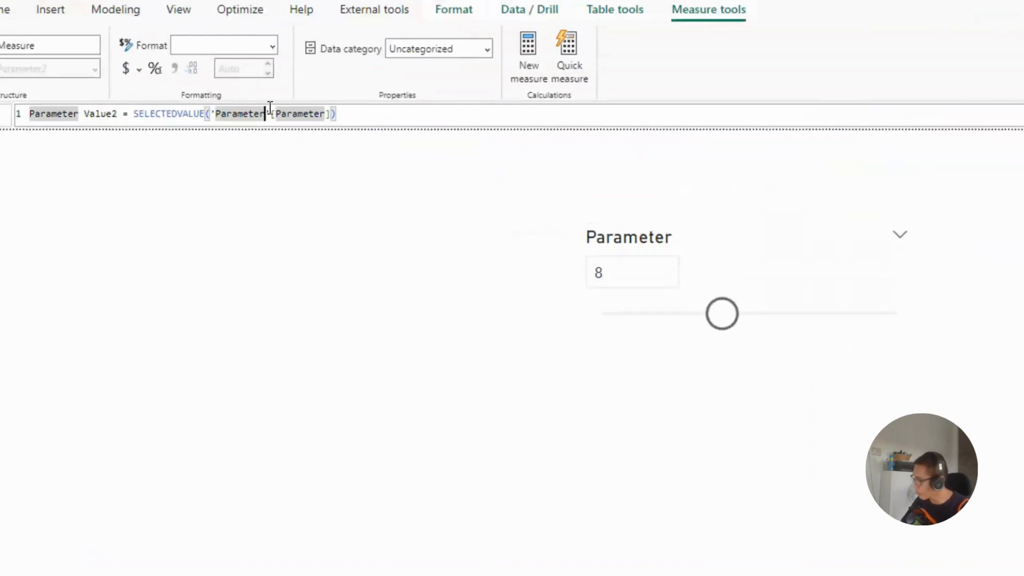
type("2")
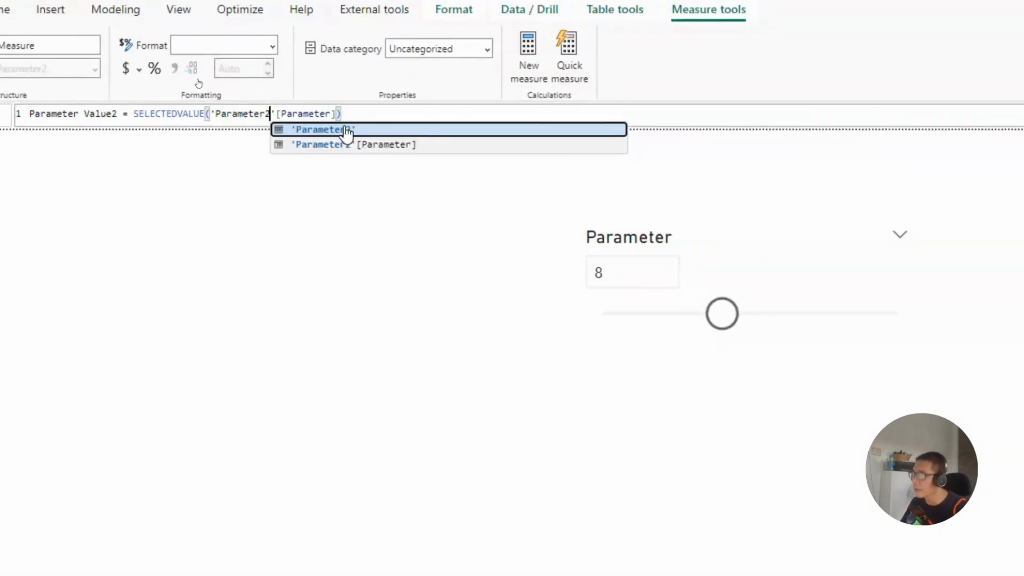
left_click(341, 145)
key("Delete")
key("Delete")
key("Delete")
key("Delete")
key("Delete")
key("Delete")
key("Delete")
key("Delete")
key("Delete")
key("Delete")
key("Delete")
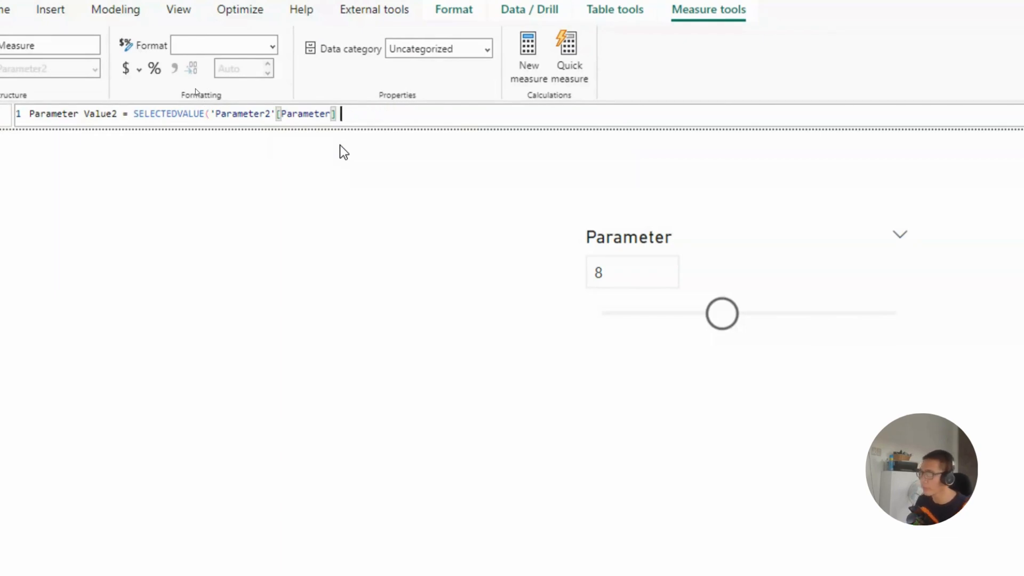
key("Return")
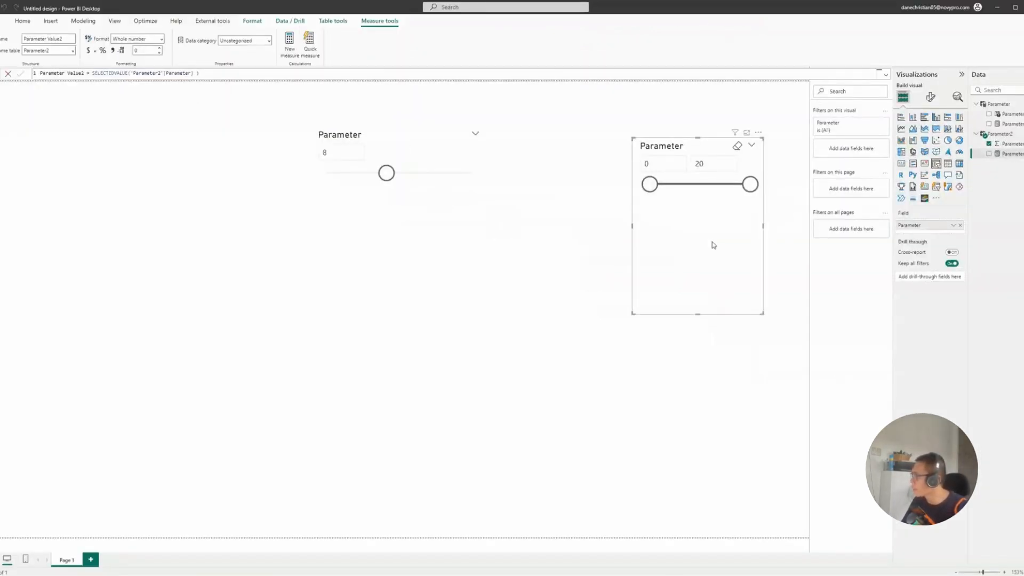
Examine the styles offered in the slicer settings of the Parameter2 slicer again
left_click(931, 98)
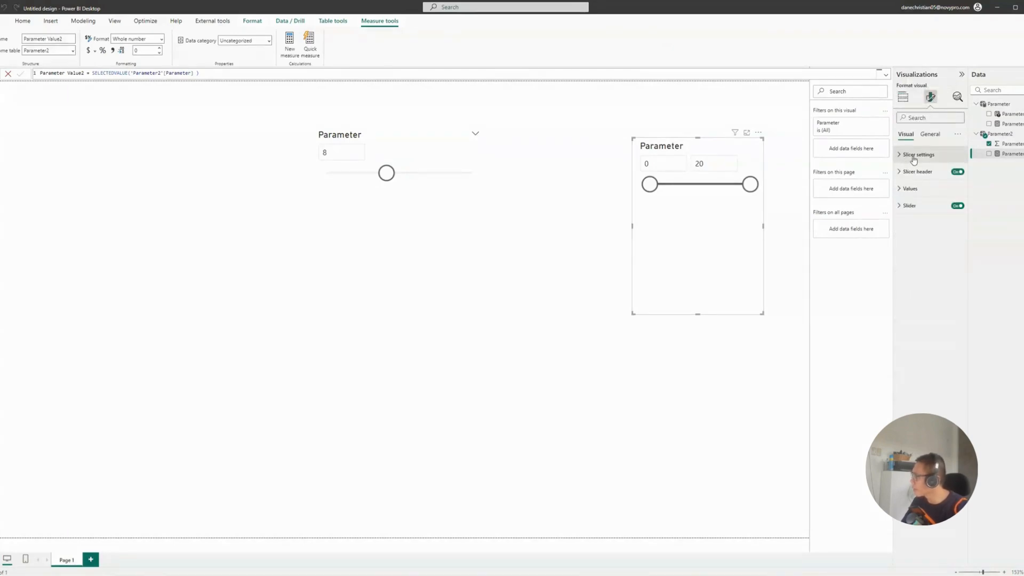
left_click(914, 156)
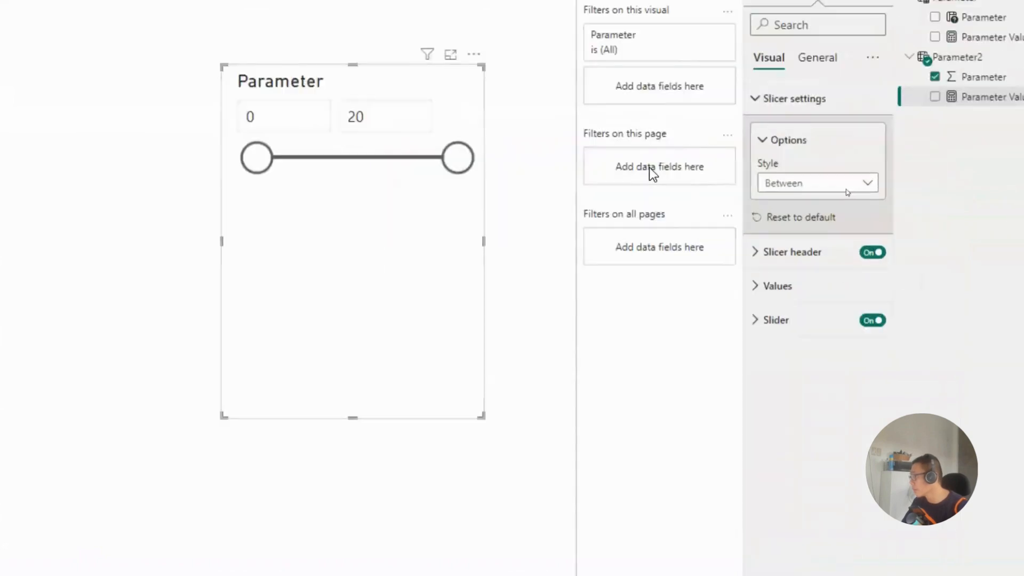
left_click(917, 197)
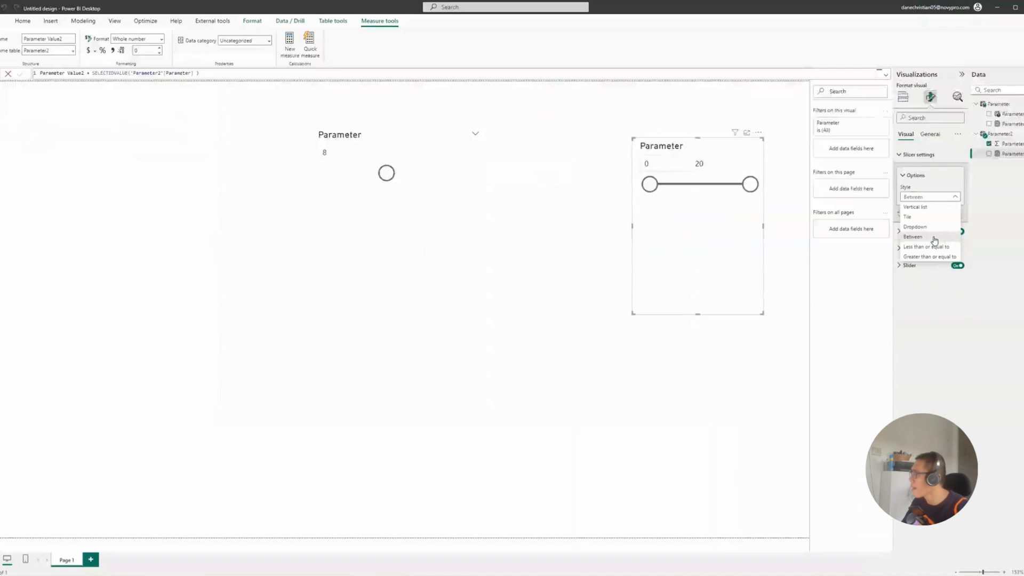
left_click(669, 229)
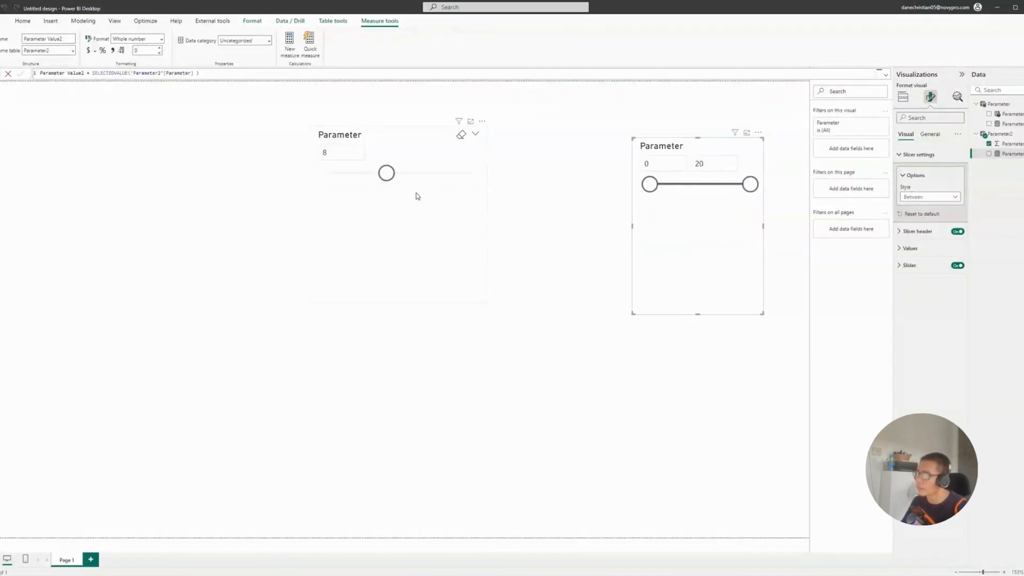
Move the single-value Parameter slicer closer to the Parameter2 slicer, keeping it in the upper part of the page
left_click_drag(423, 212, 453, 239)
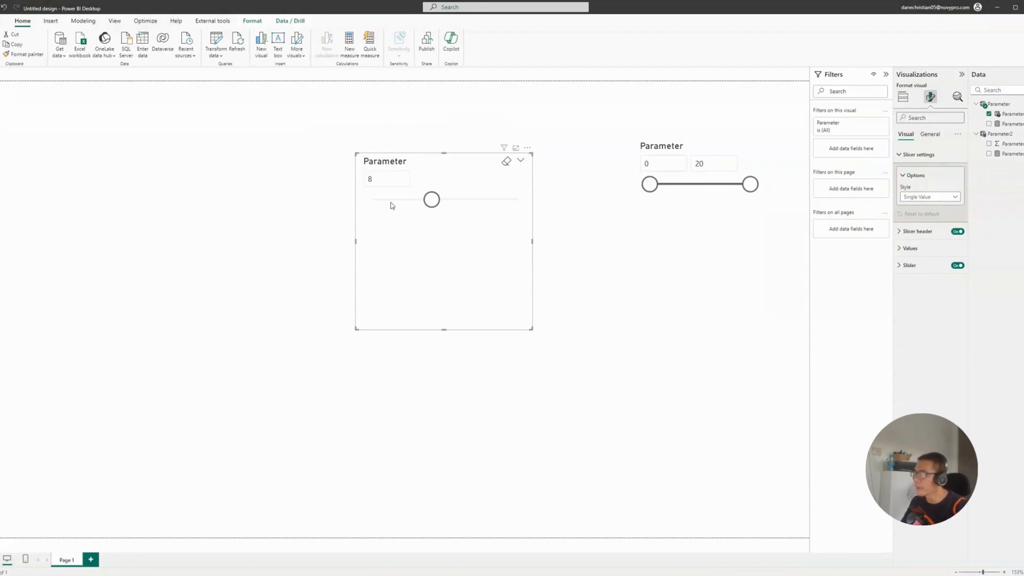
left_click_drag(433, 270, 430, 252)
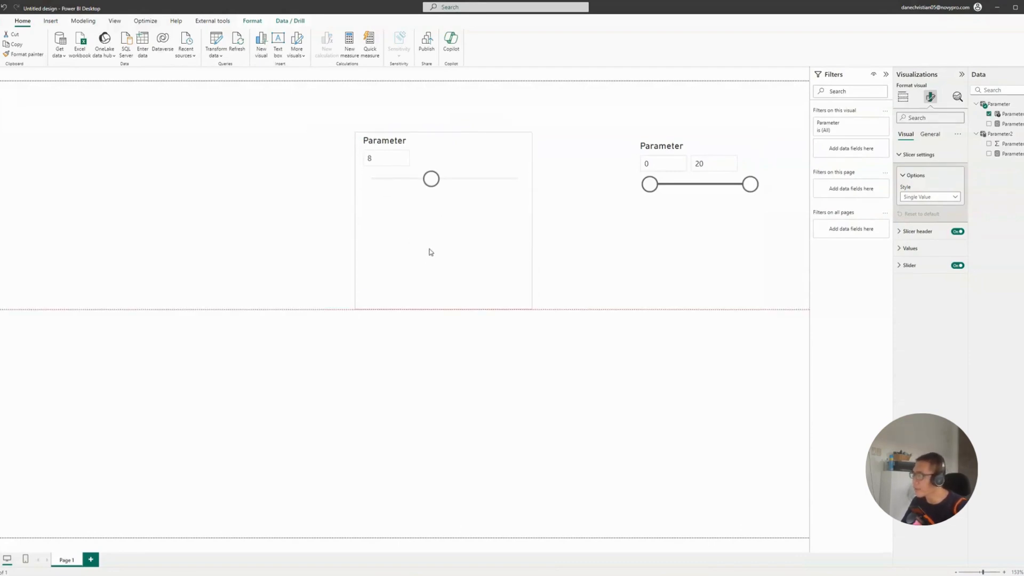
Open the model in Tabular Editor, expand the Parameter2 table and enlarge the window
left_click(213, 20)
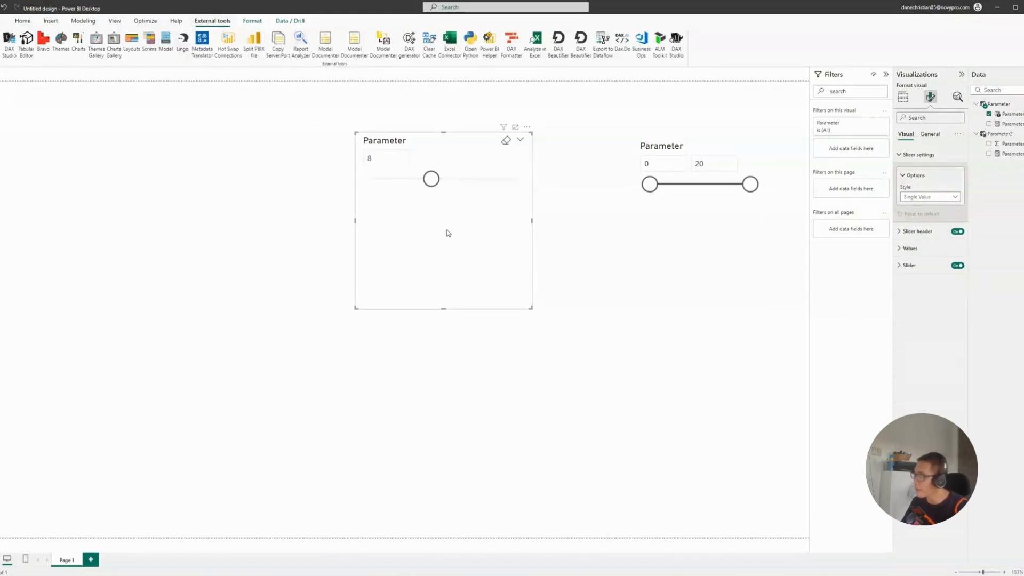
left_click(24, 50)
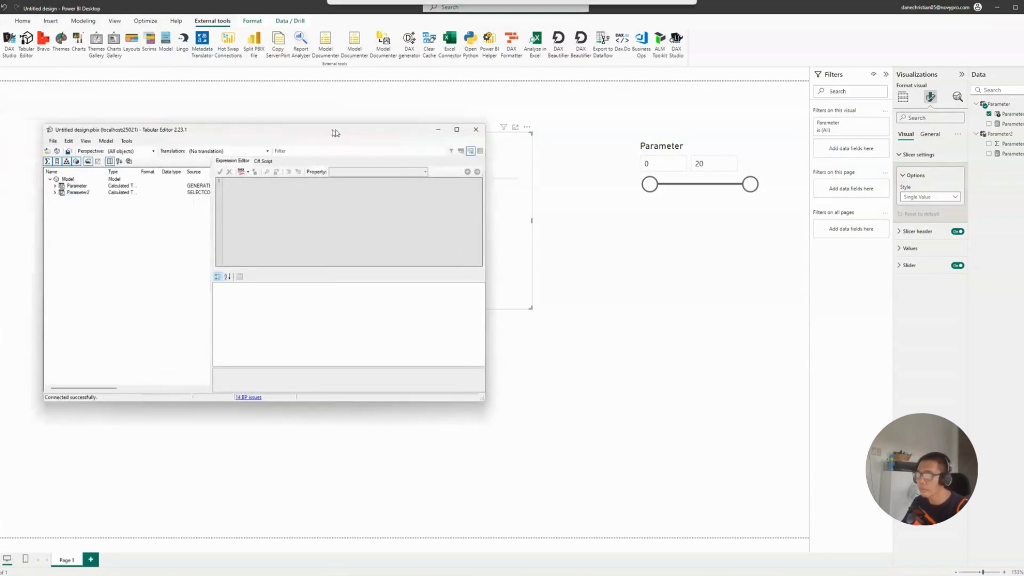
left_click(112, 192)
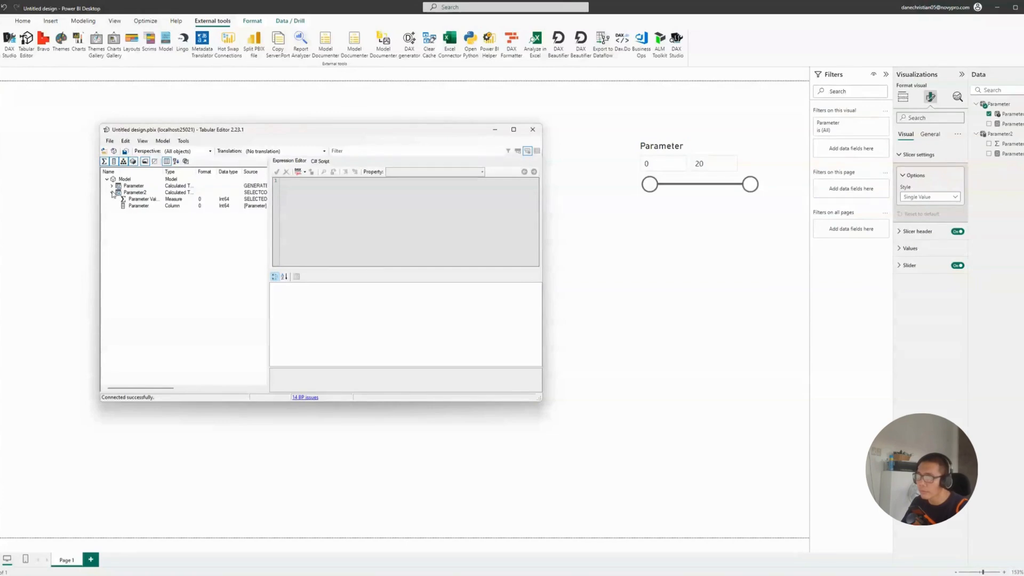
left_click_drag(304, 133, 444, 120)
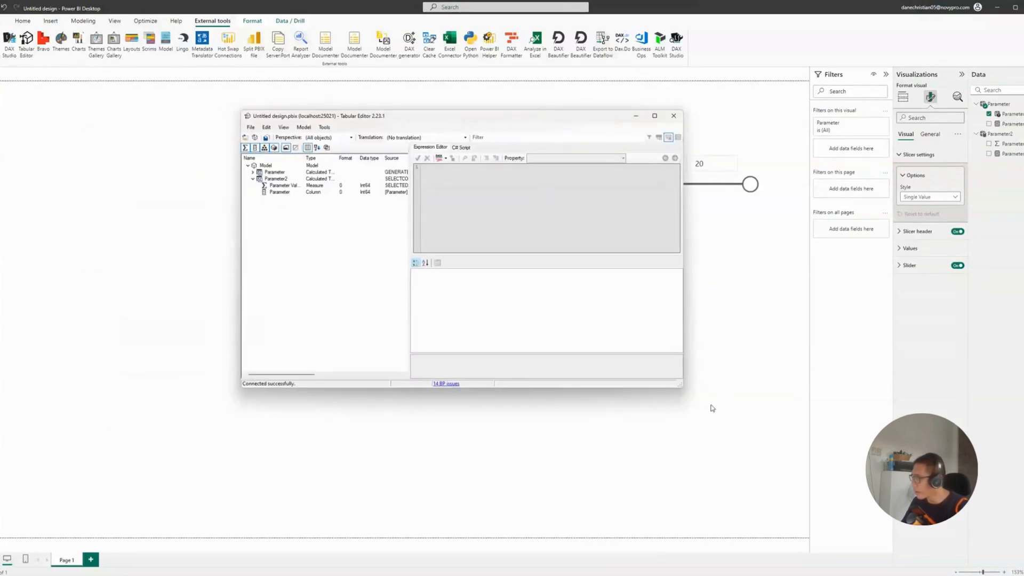
left_click_drag(680, 385, 801, 463)
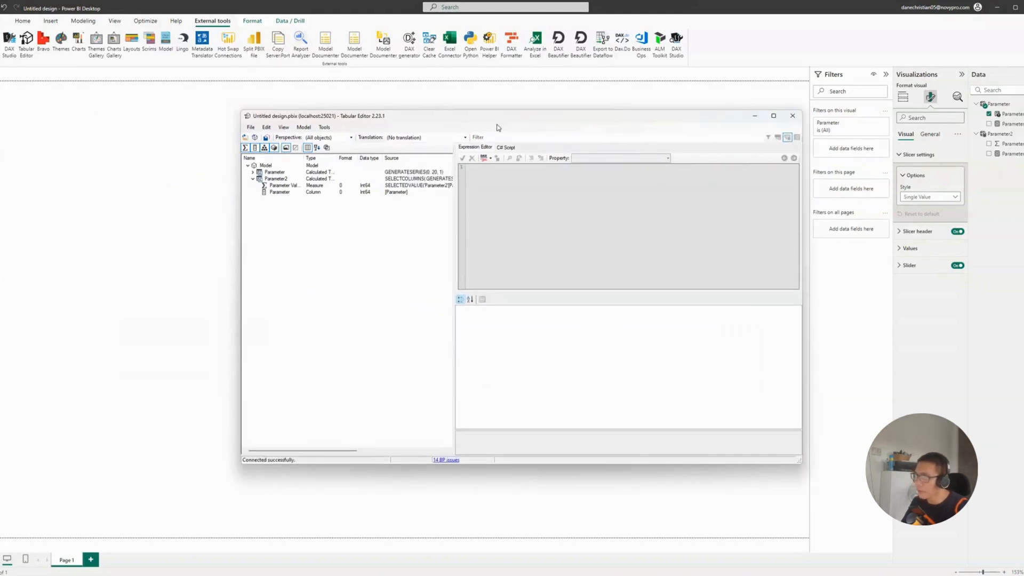
left_click_drag(481, 118, 442, 136)
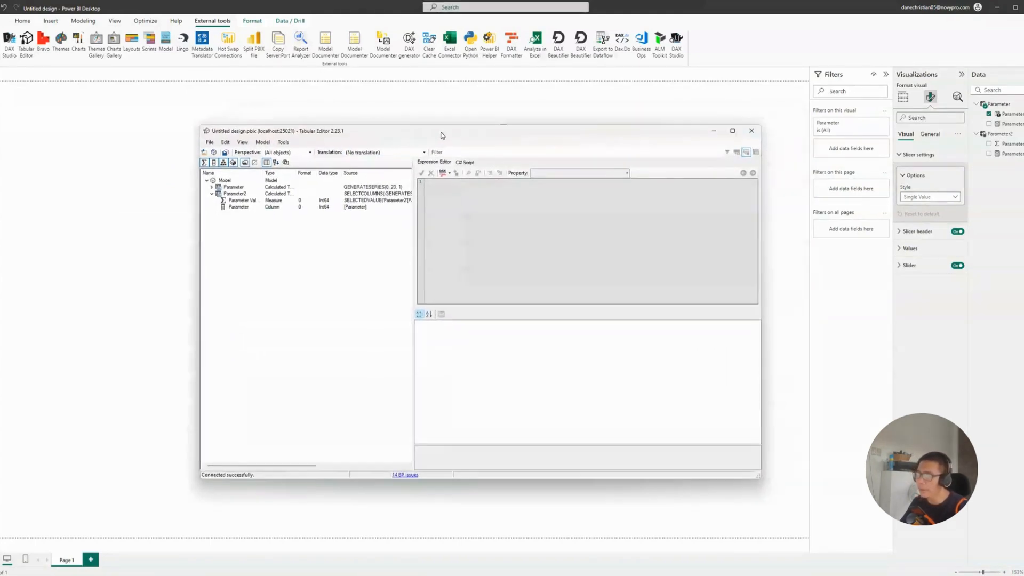
Expand the Parameter table, select its Parameter column and maximize the window to examine both tables' objects
left_click(212, 187)
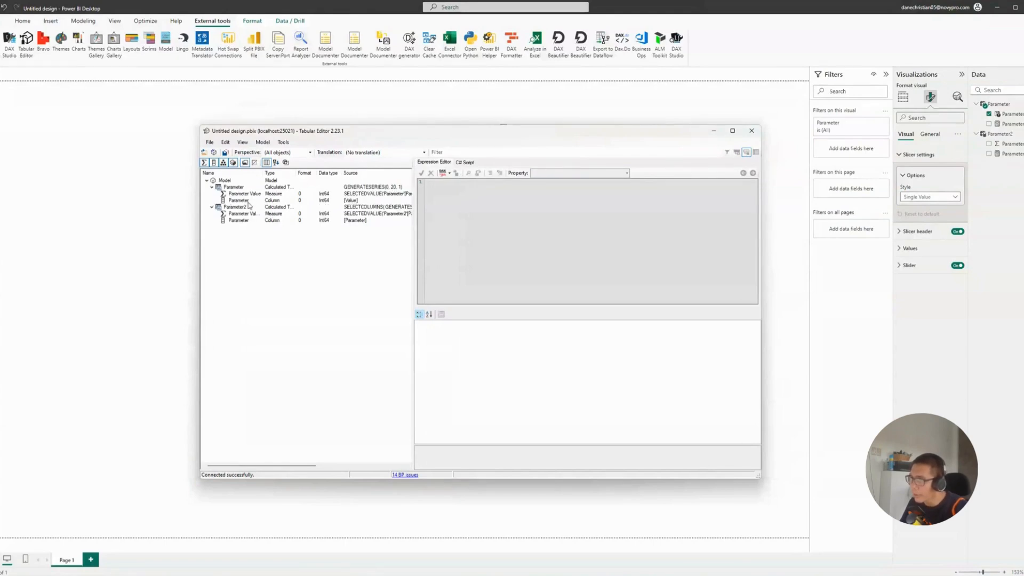
left_click(243, 201)
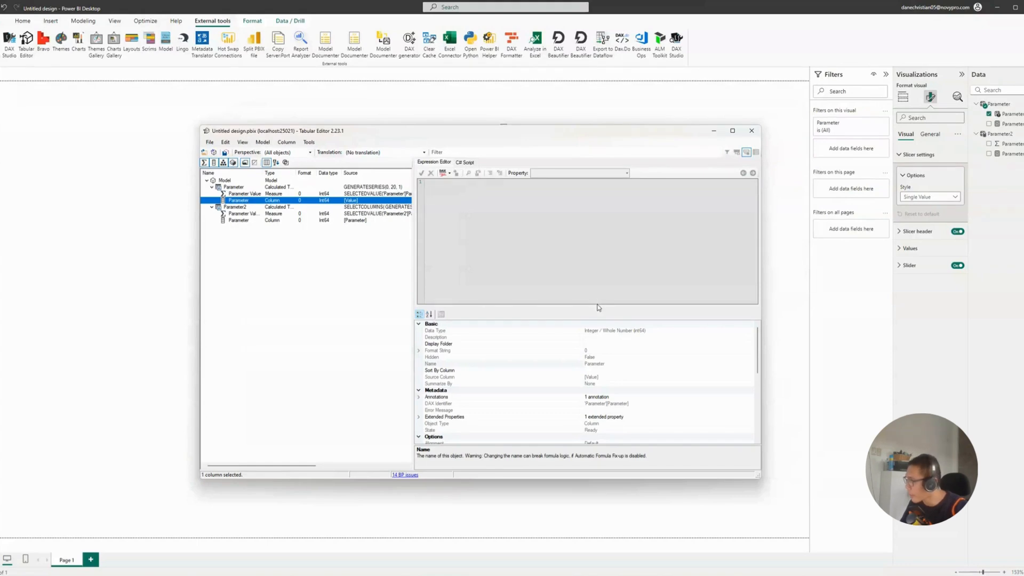
left_click(732, 130)
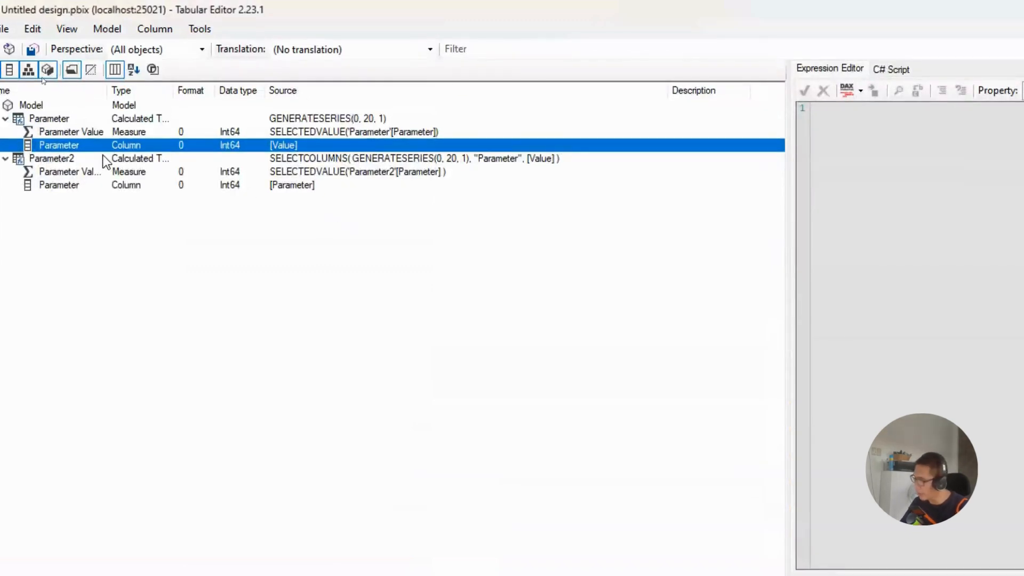
left_click_drag(24, 152, 99, 153)
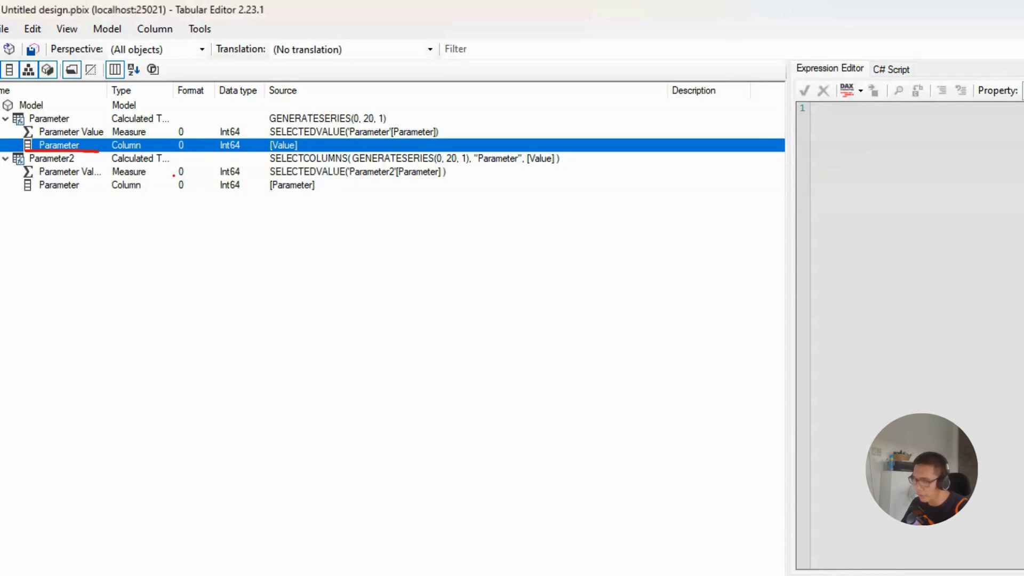
key("Escape")
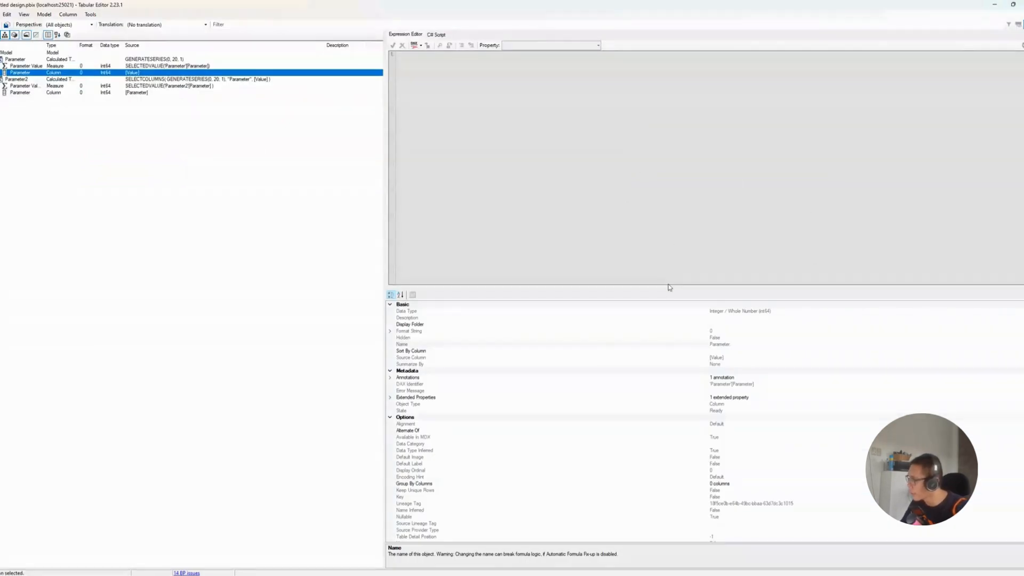
Enlarge the property grid, narrow its name column and inspect the Extended Properties entry of the Parameter table's Parameter column
left_click_drag(679, 288, 686, 193)
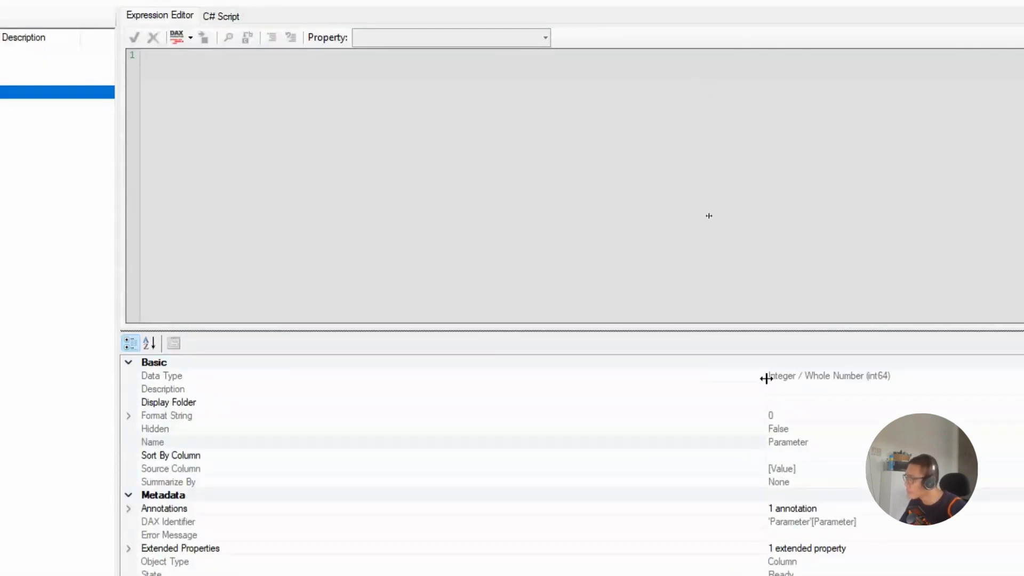
left_click_drag(768, 94, 314, 92)
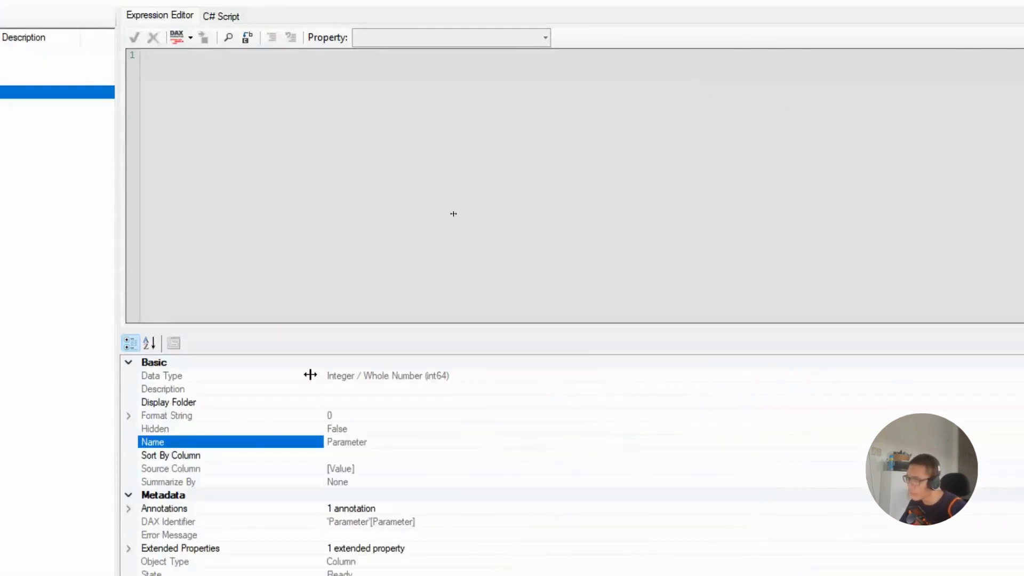
mouse_move(310, 375)
left_mouse_down()
mouse_move(258, 377)
mouse_move(304, 384)
left_mouse_up()
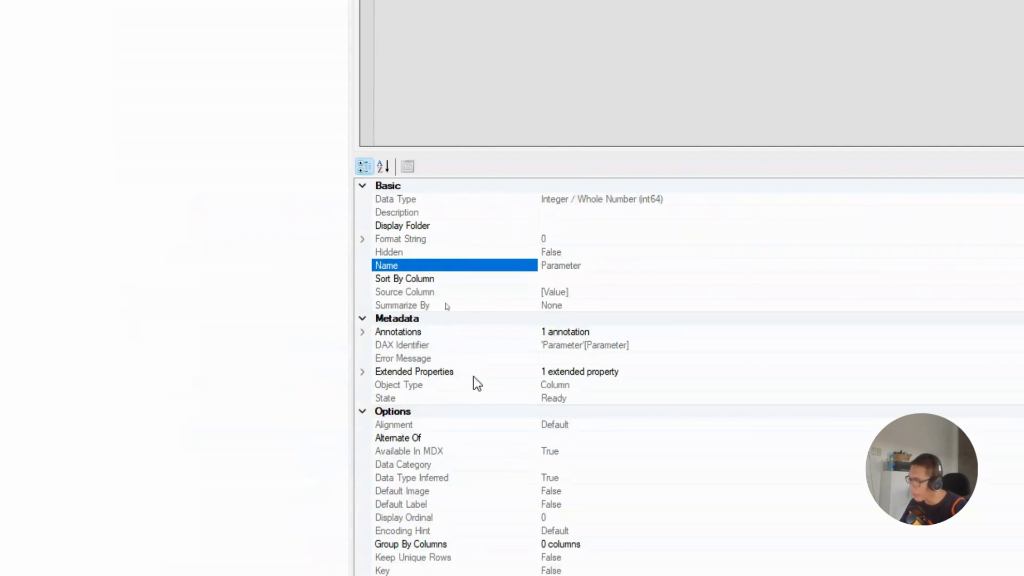
left_click(684, 373)
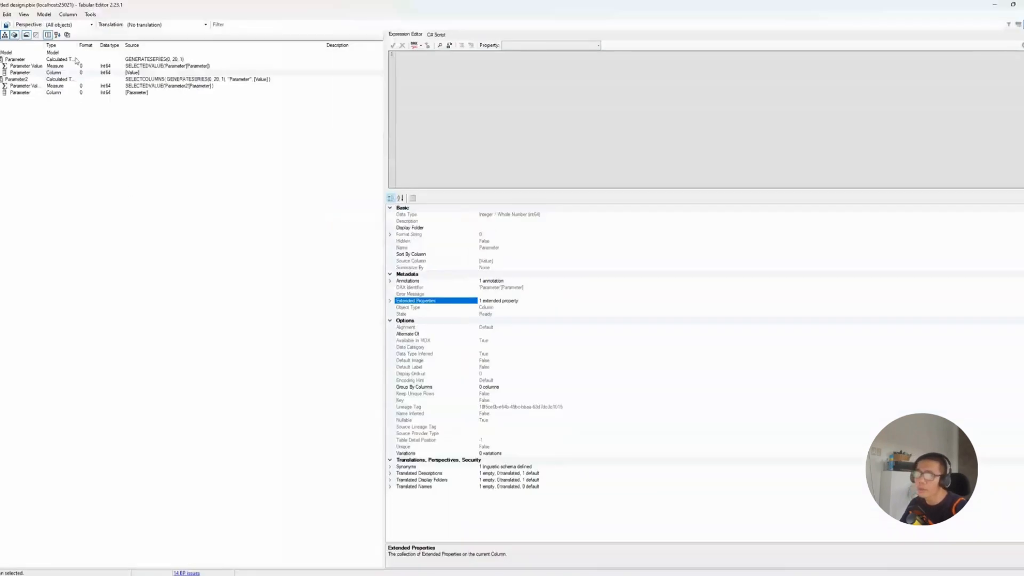
Inspect the Extended Properties of the Parameter2 table's Parameter column, then reselect the Parameter table's column for comparison
left_click(25, 94)
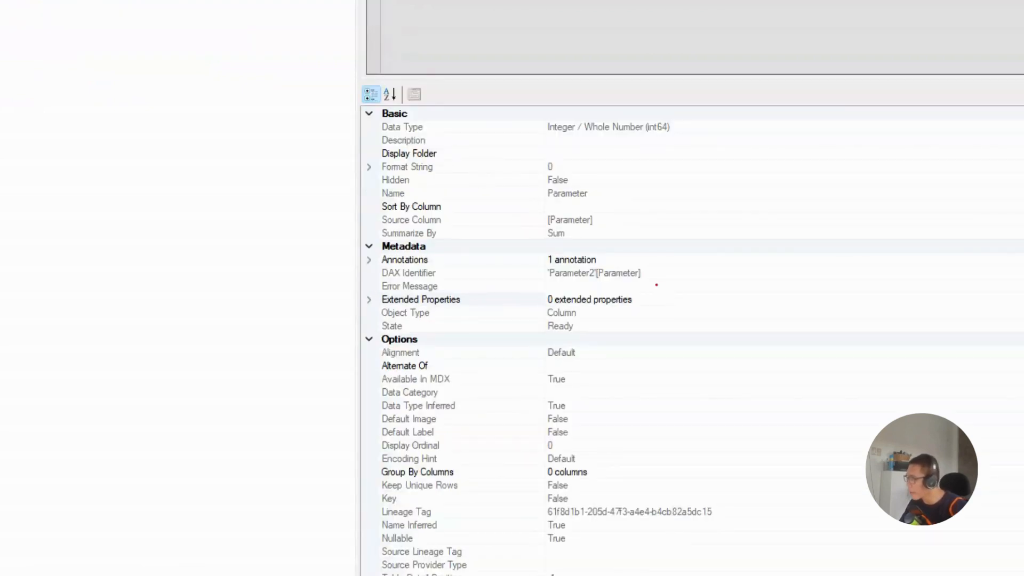
left_click_drag(530, 307, 647, 302)
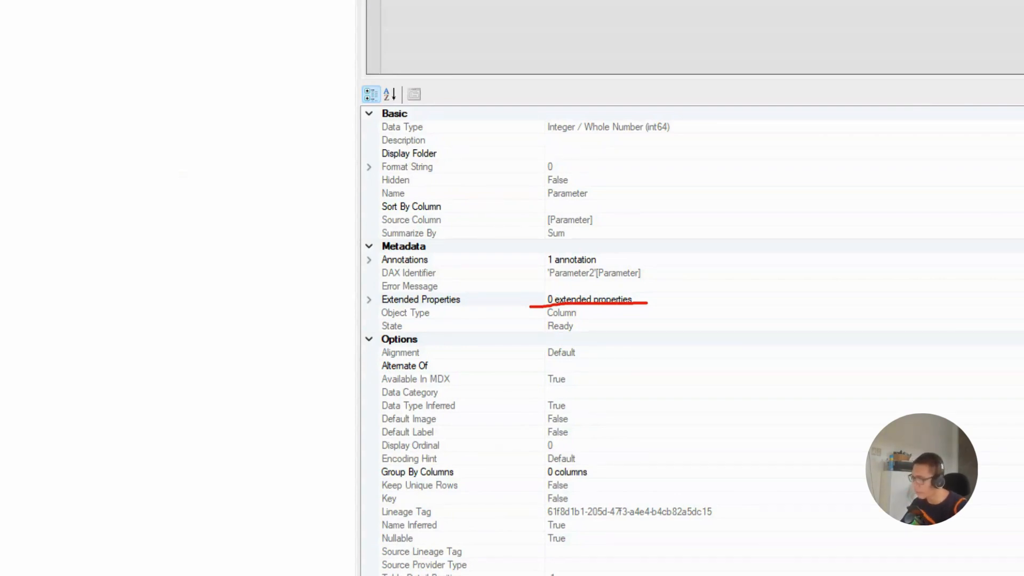
key("Escape")
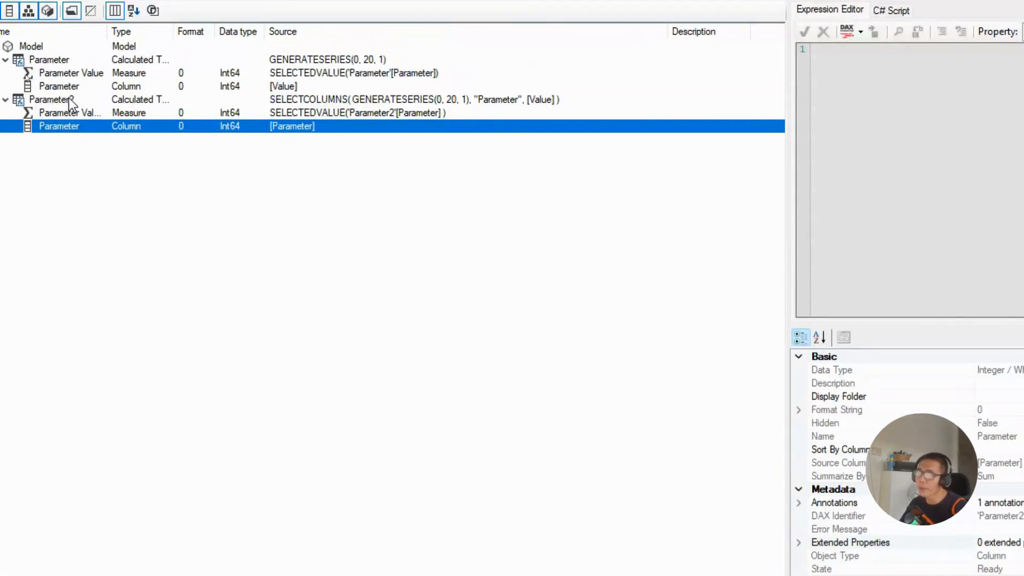
left_click(72, 86)
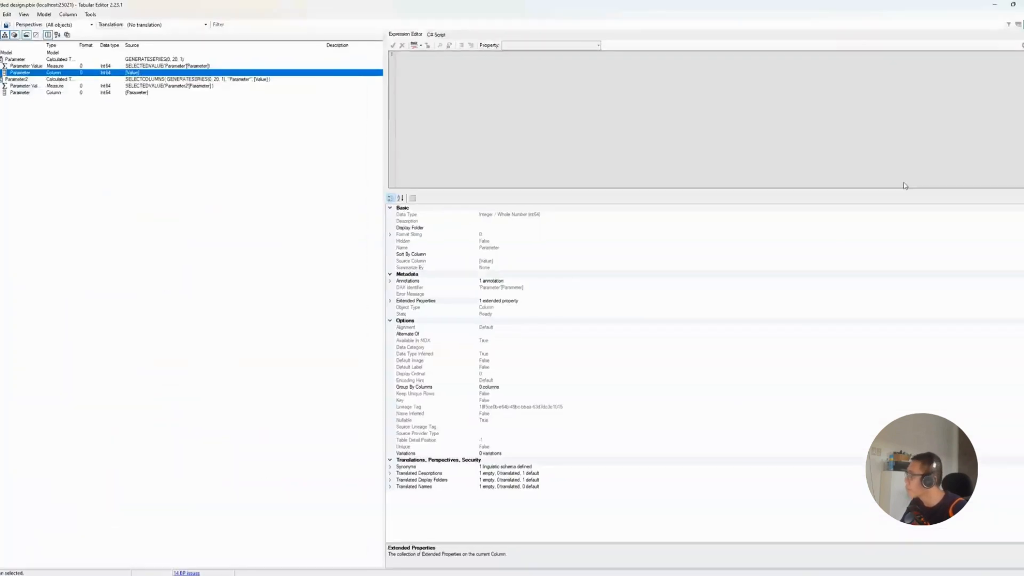
Open the Parameter column's extended properties, enlarge the editor and examine ParameterMetadata's name, type, value and the property types that can be added
left_click(515, 300)
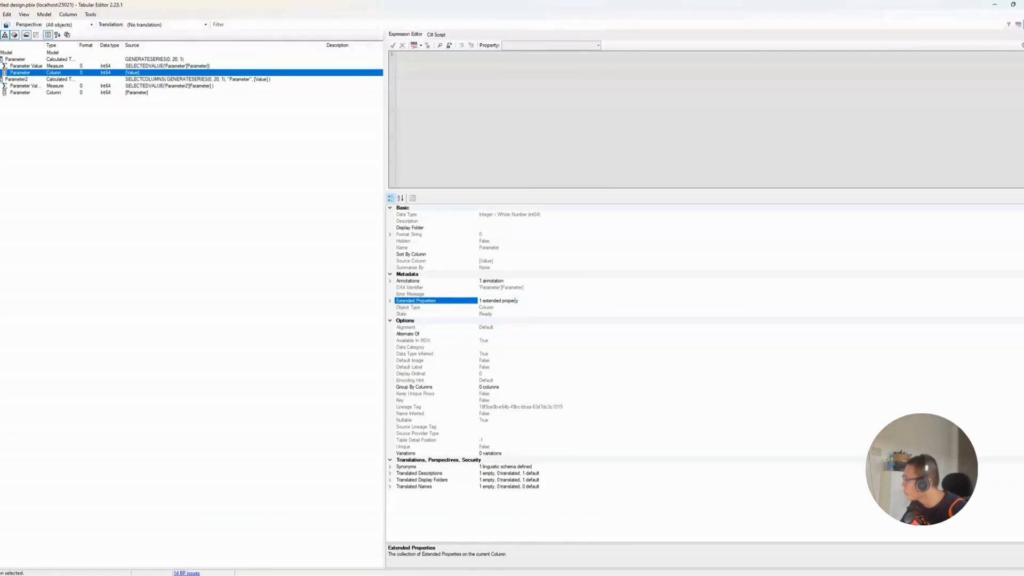
double_click(515, 300)
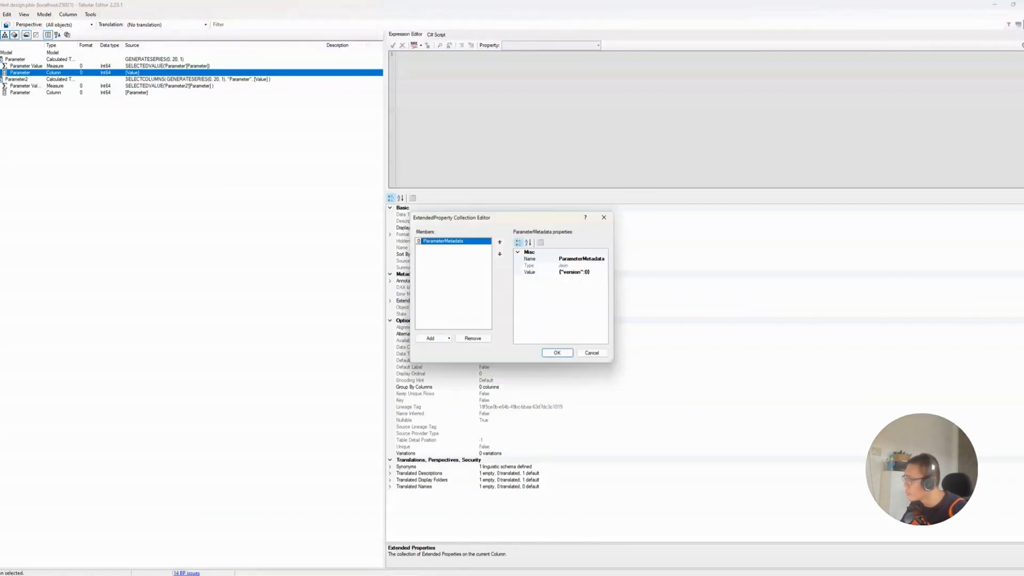
left_click_drag(504, 211, 617, 270)
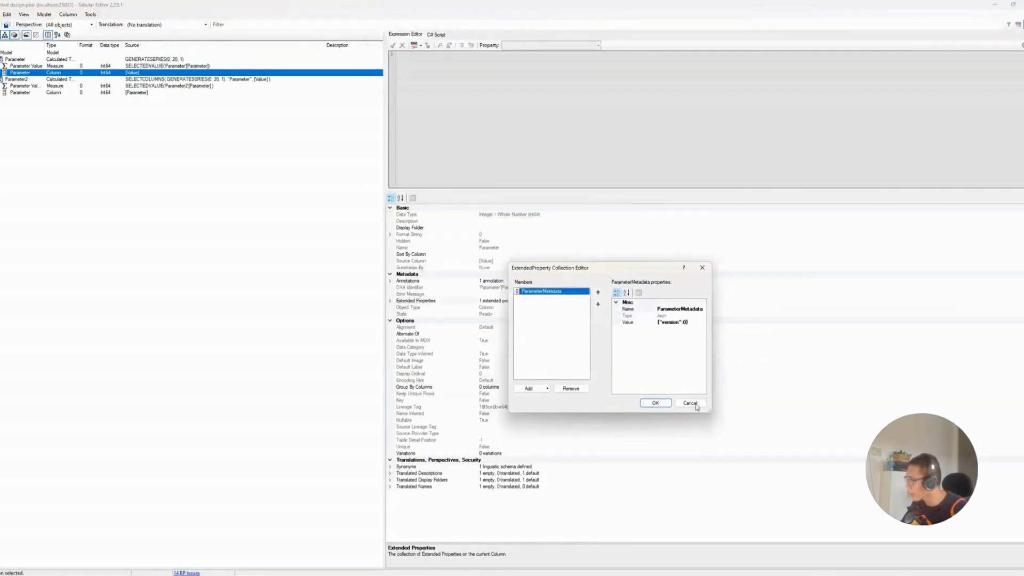
left_click_drag(713, 410, 799, 413)
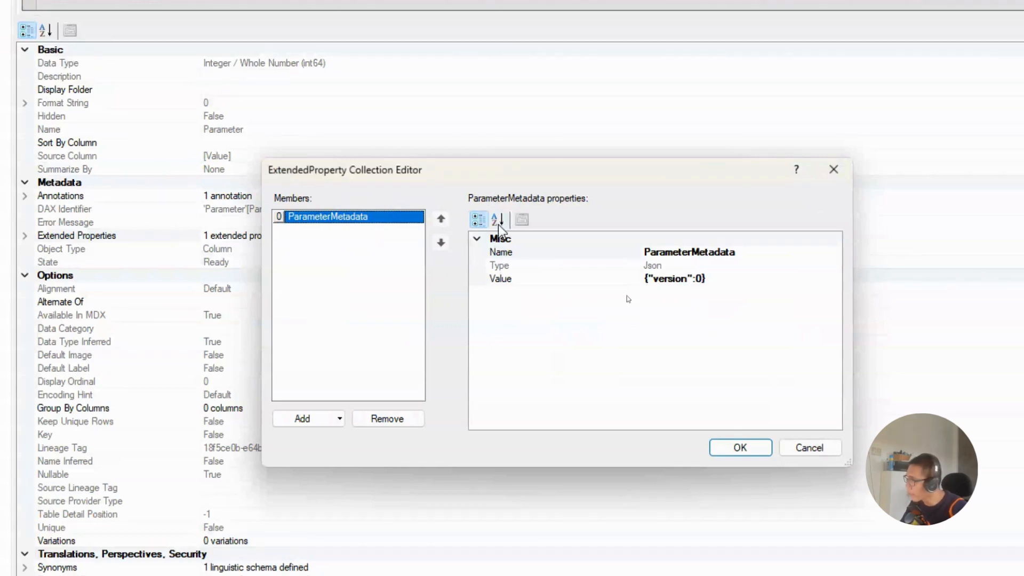
left_click(697, 252)
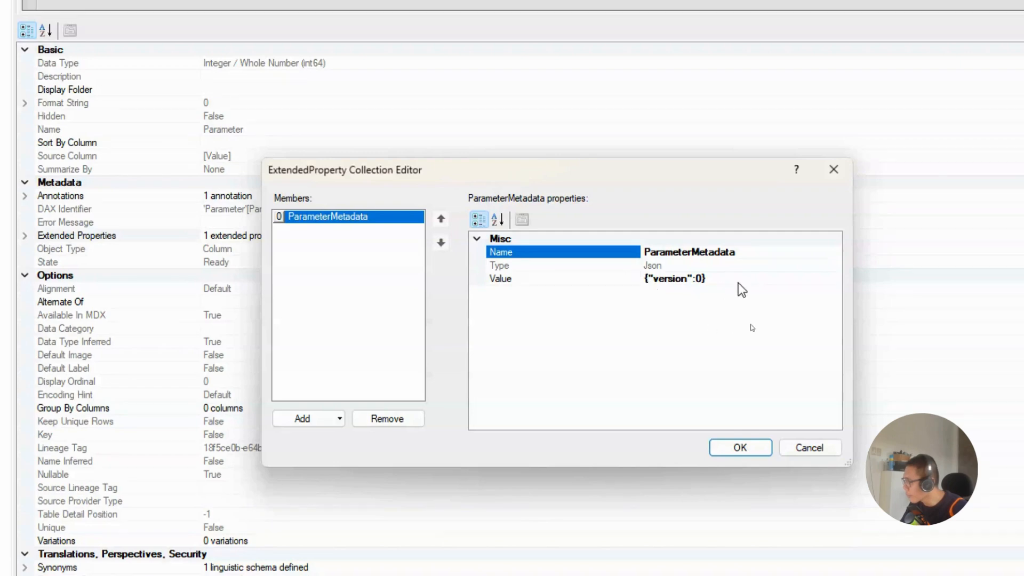
left_click(725, 278)
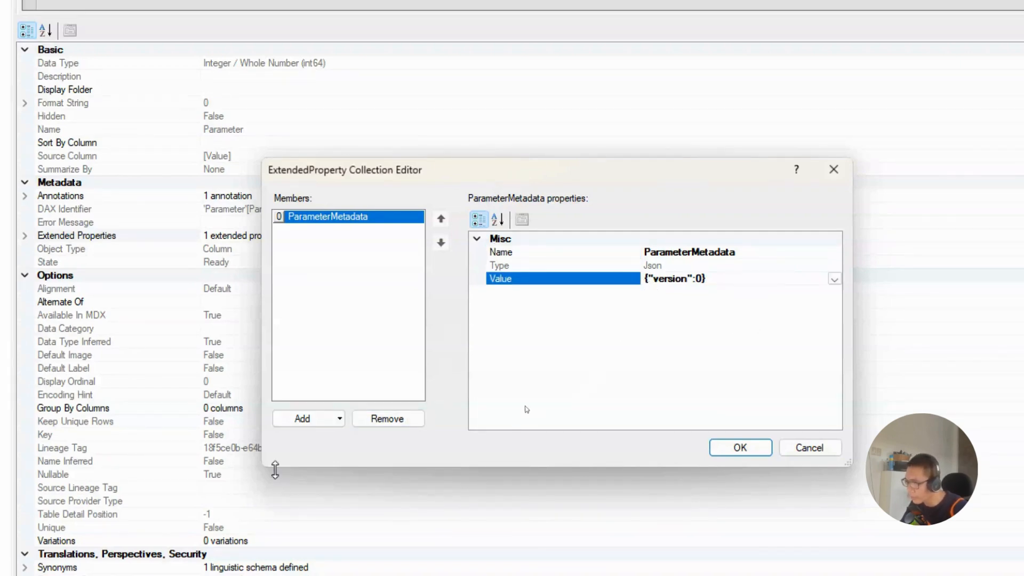
left_click(340, 418)
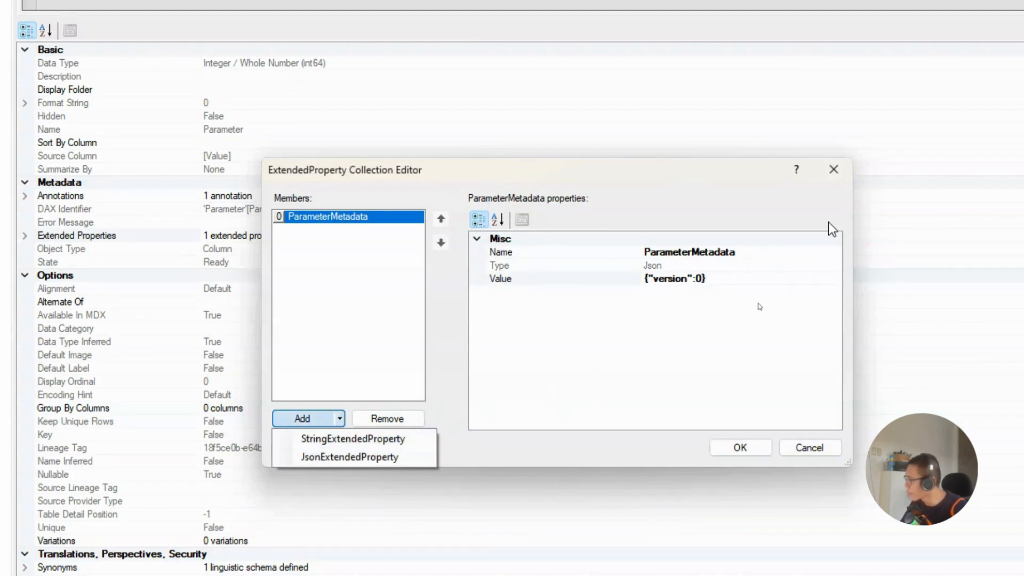
left_click(646, 266)
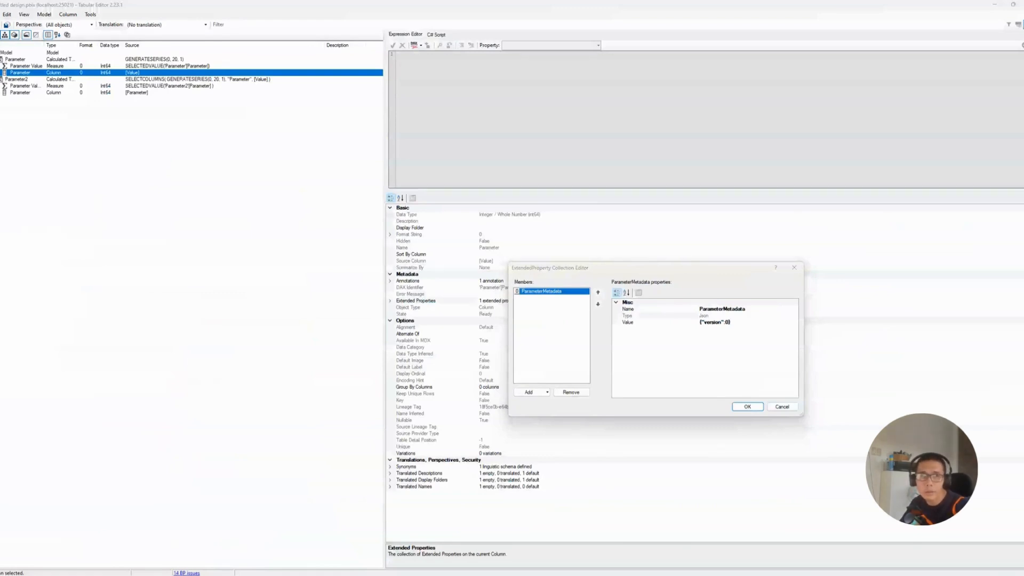
Copy the extended property's name, ParameterMetadata, into a Notepad note
left_click_drag(33, 174, 375, 335)
left_click(736, 309)
key("ctrl+c")
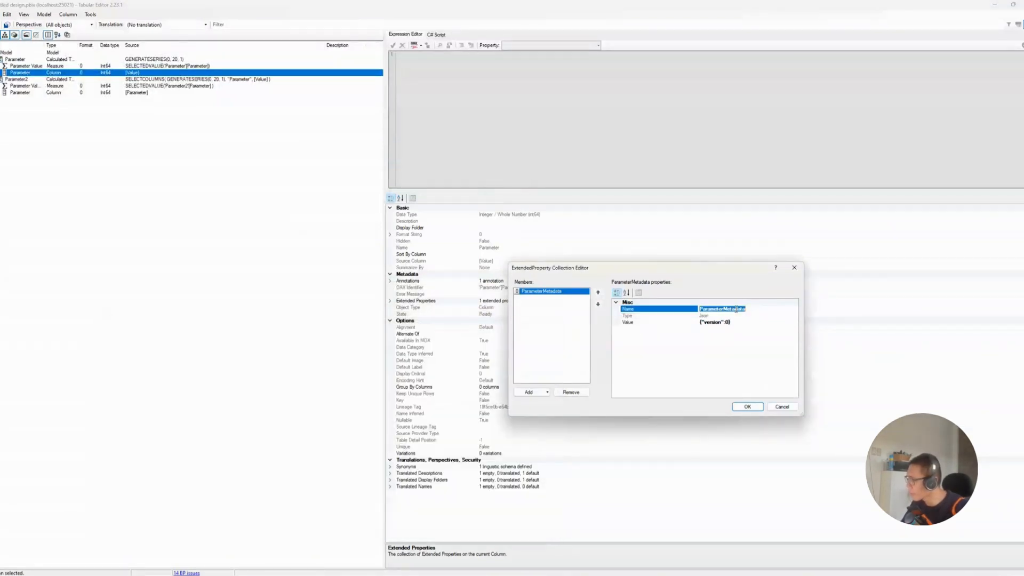
key("alt+Tab")
key("ctrl+v")
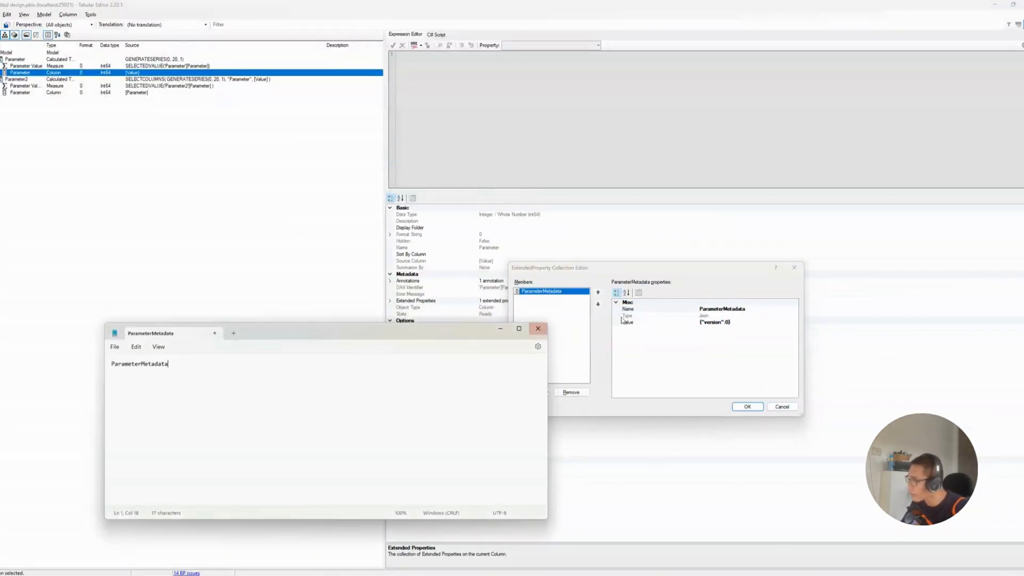
Copy the property's value {"version":0} into Notepad two lines below the name, and close the extended property editor without changes
left_click(716, 320)
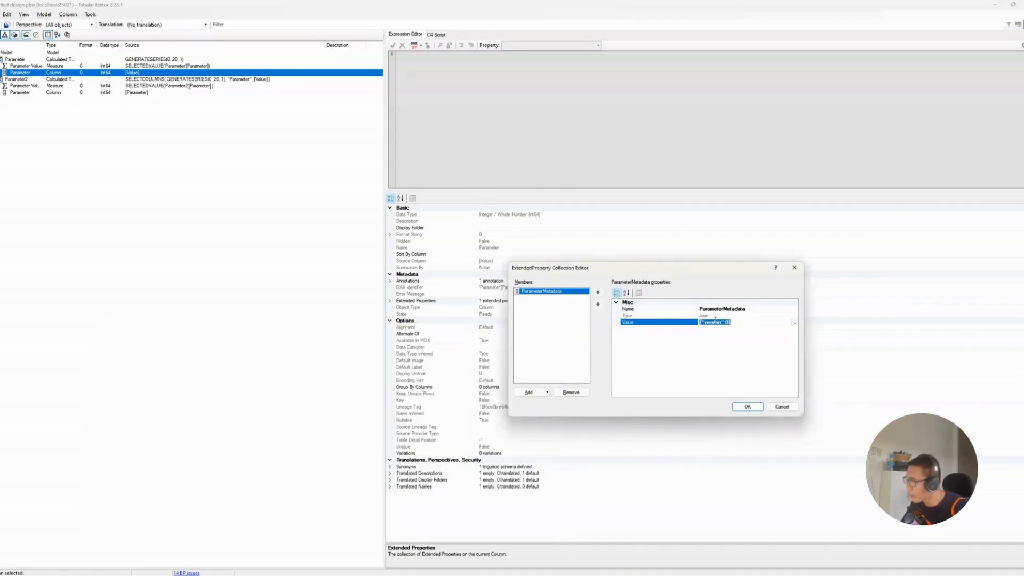
key("ctrl+c")
key("alt+Tab")
key("Return")
key("Return")
key("ctrl+v")
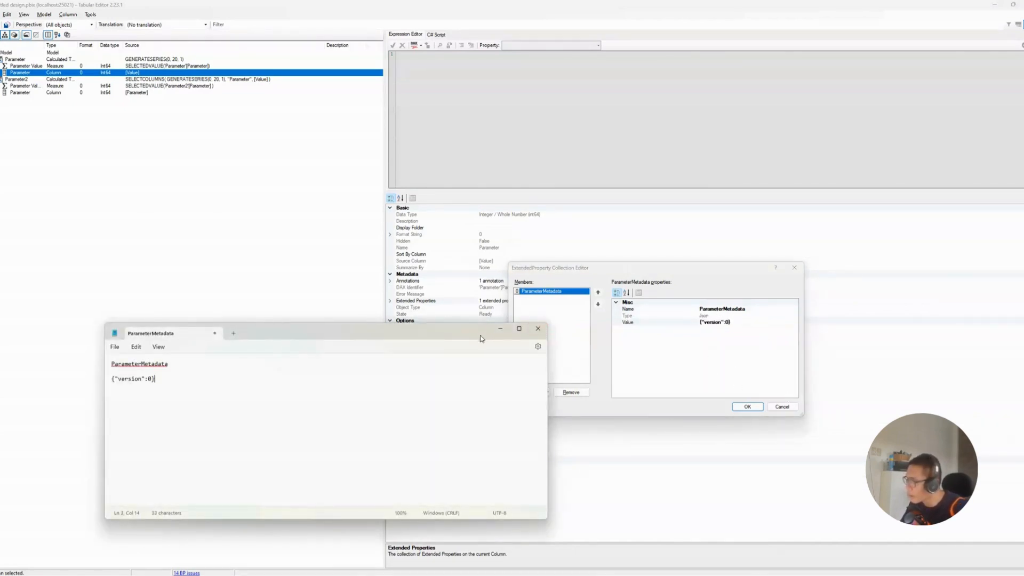
left_click(780, 406)
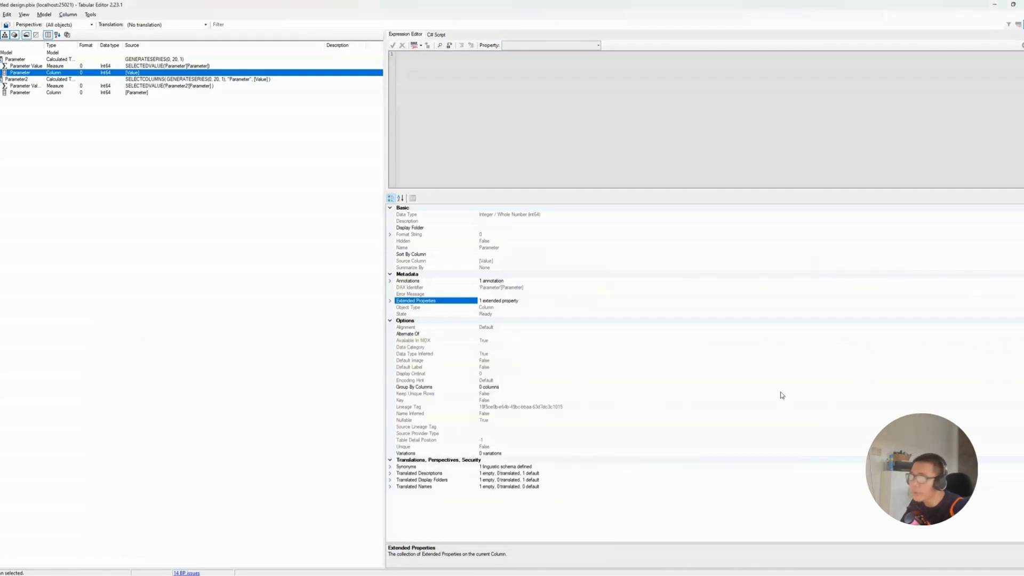
Add a JsonExtendedProperty to the Parameter2 table's Parameter column and enlarge the collection editor
left_click(28, 93)
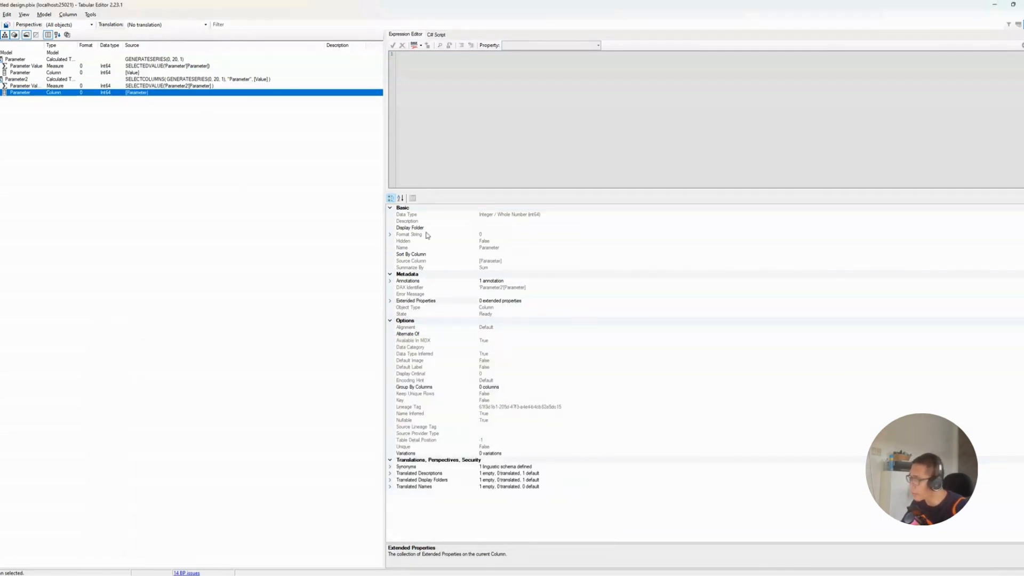
left_click(453, 308)
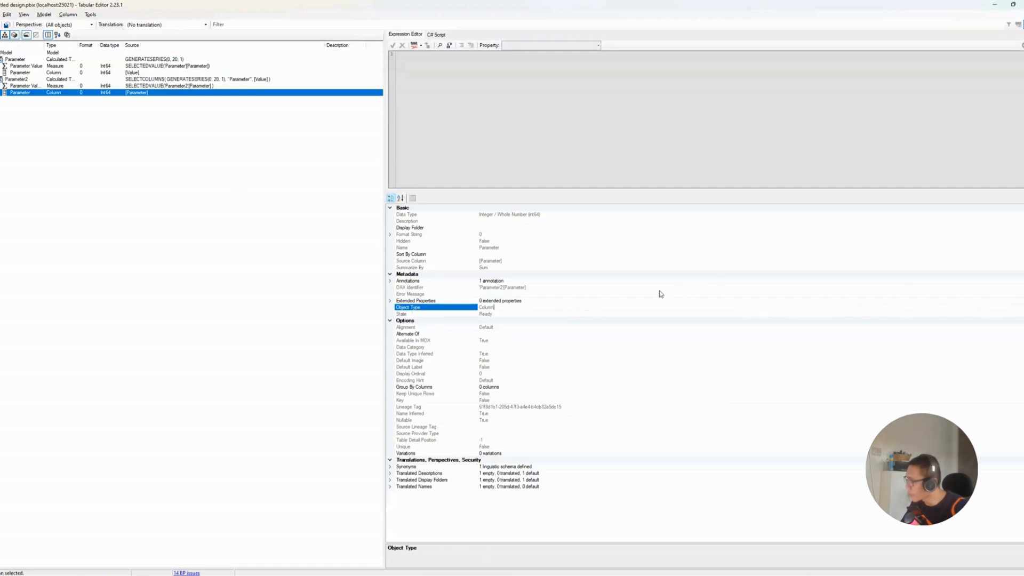
left_click(607, 302)
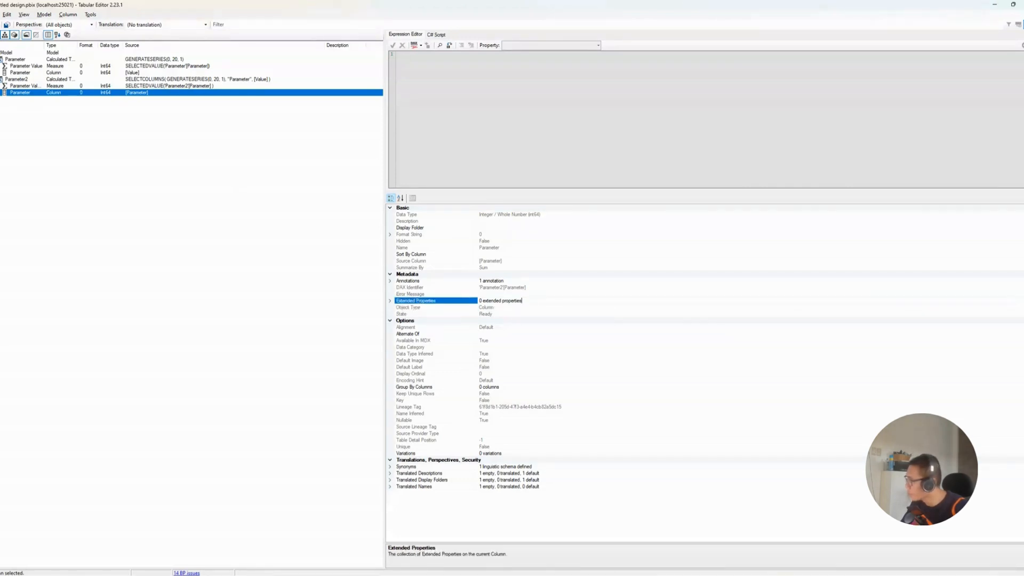
left_click(449, 339)
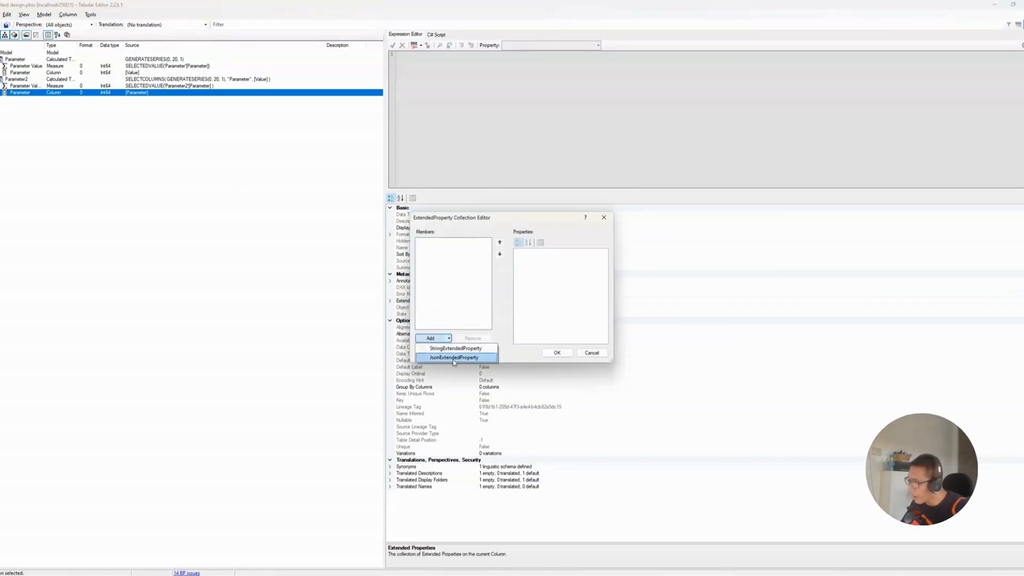
left_click(453, 358)
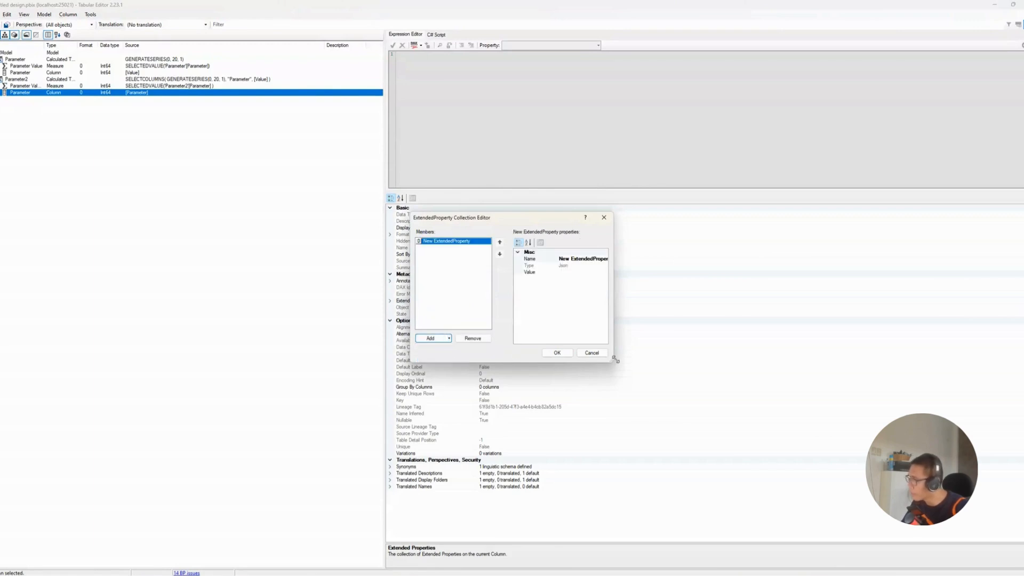
left_click_drag(615, 361, 802, 438)
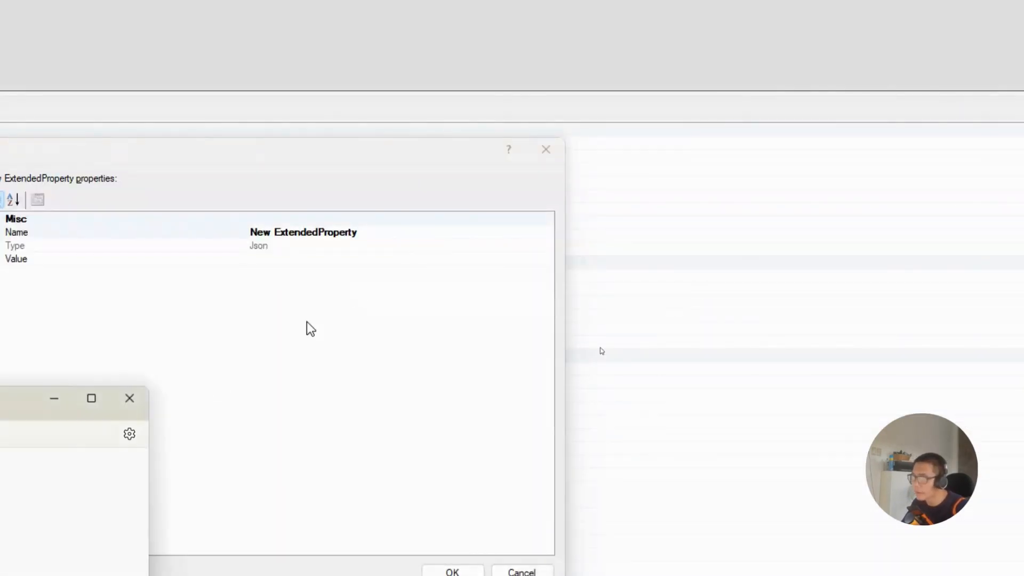
Rename the new extended property ParameterMetadata, using the name stored in Notepad
left_click_drag(0, 407, 268, 126)
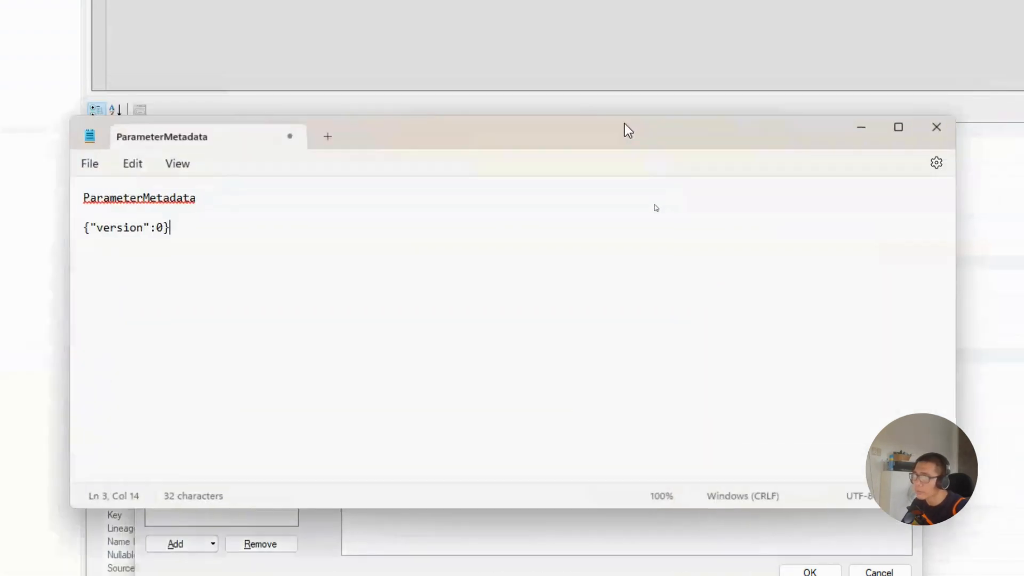
left_click_drag(248, 206, 46, 199)
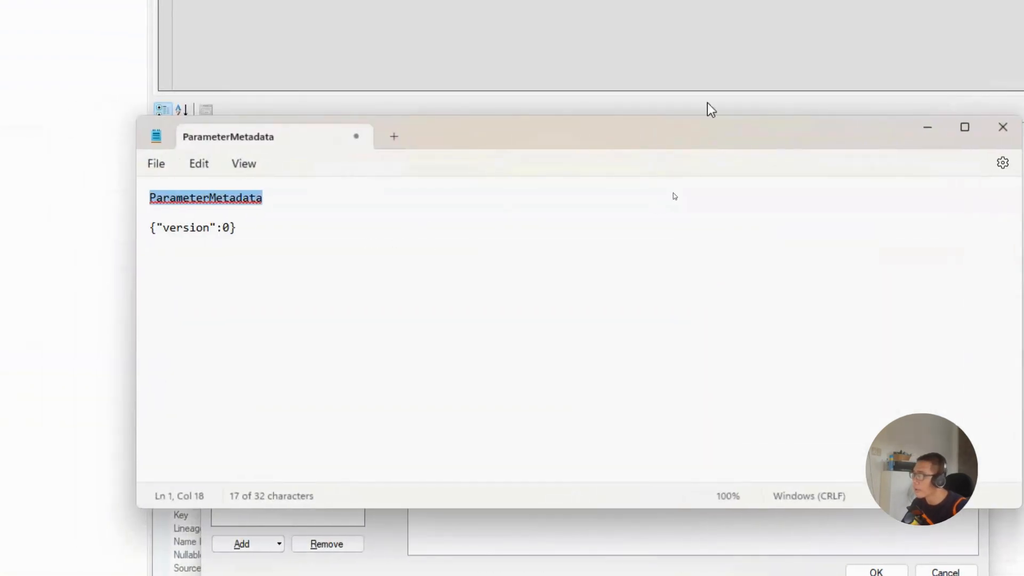
left_click(728, 100)
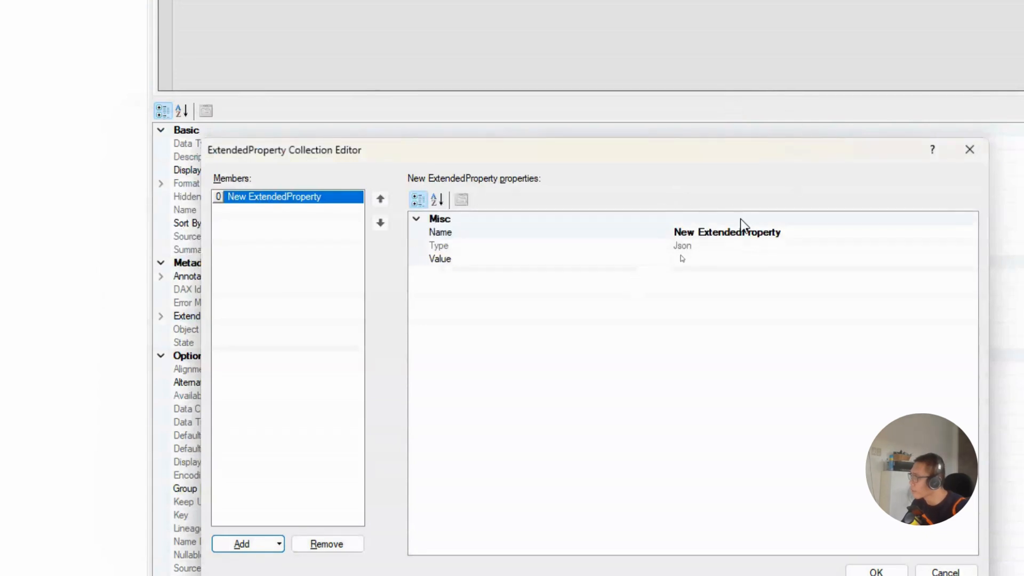
left_click(741, 230)
key("ctrl+a")
key("ctrl+v")
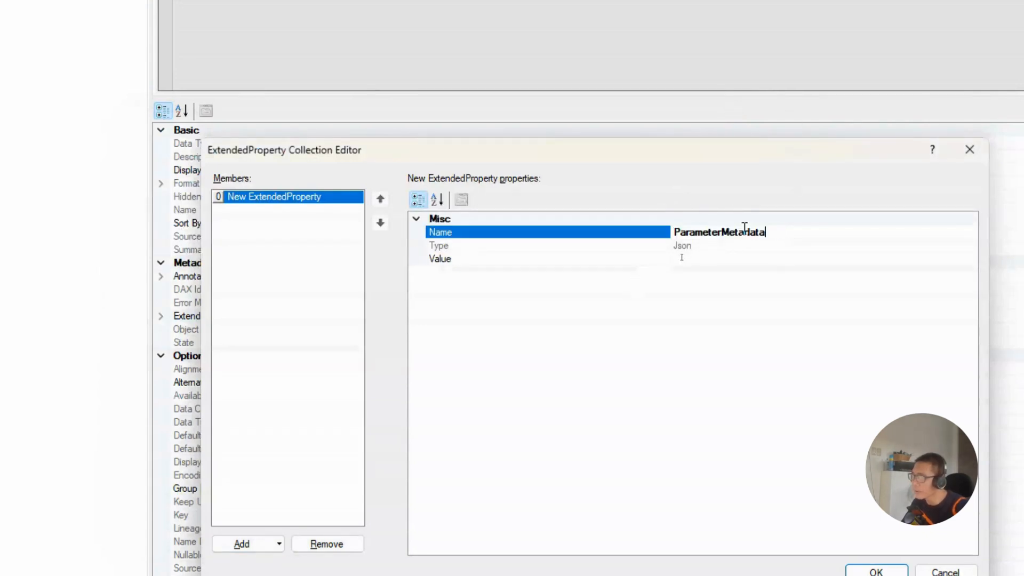
Set the new property's value to {"version":0} from Notepad, confirm the editor and save the changes to the connected database
key("alt+Tab")
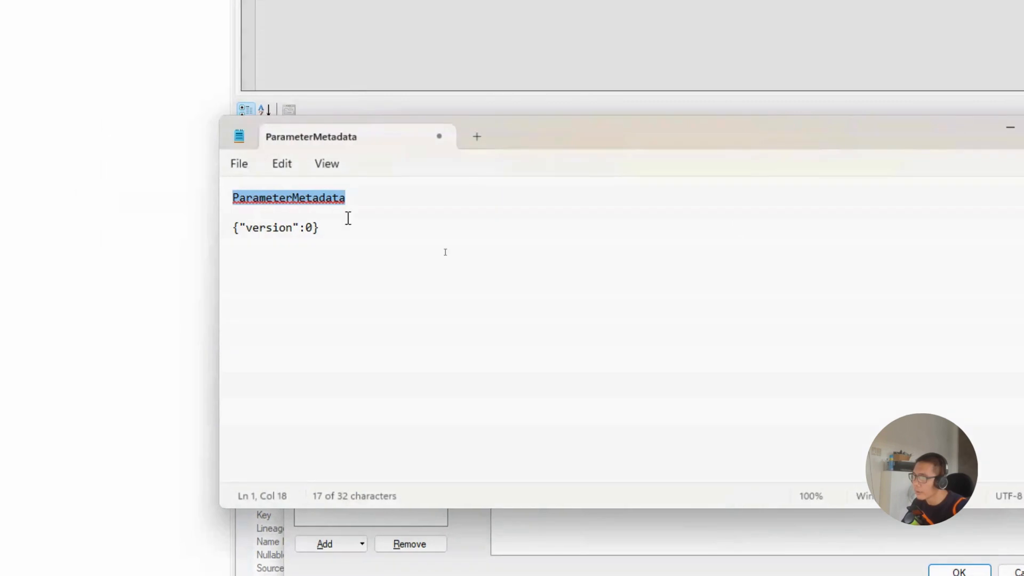
left_click_drag(355, 225, 222, 228)
key("alt+Tab")
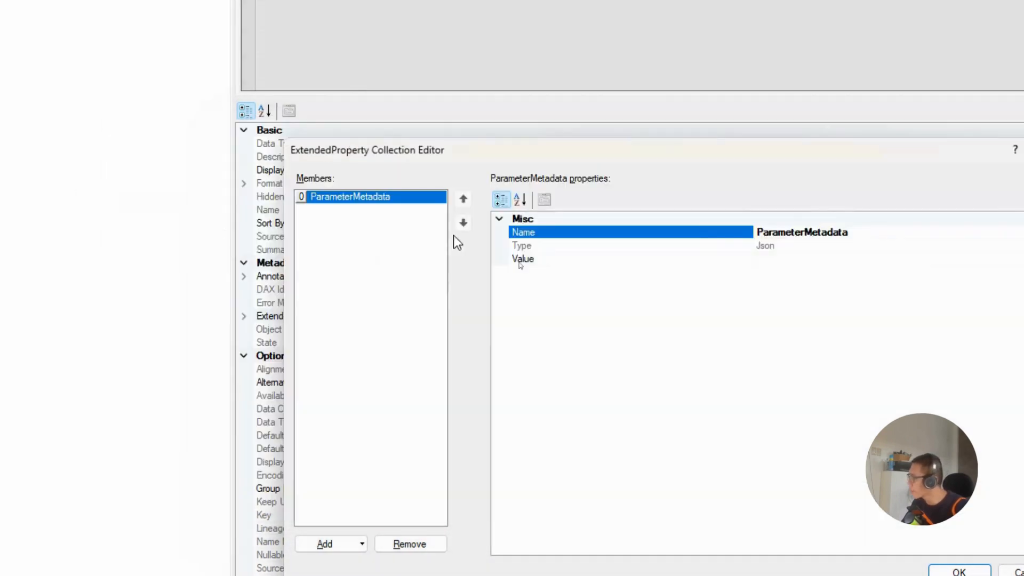
left_click(821, 257)
key("ctrl+v")
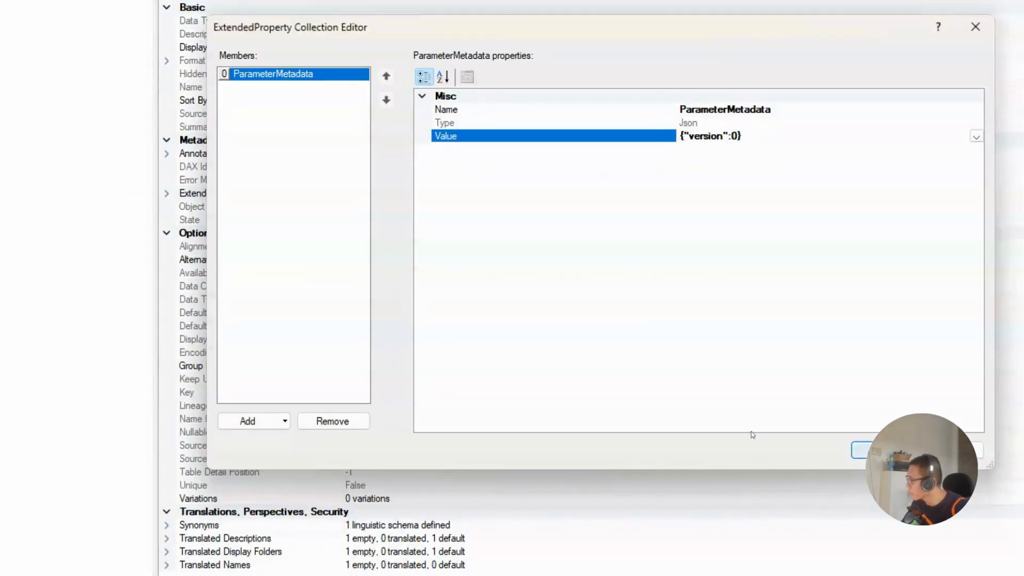
key("Return")
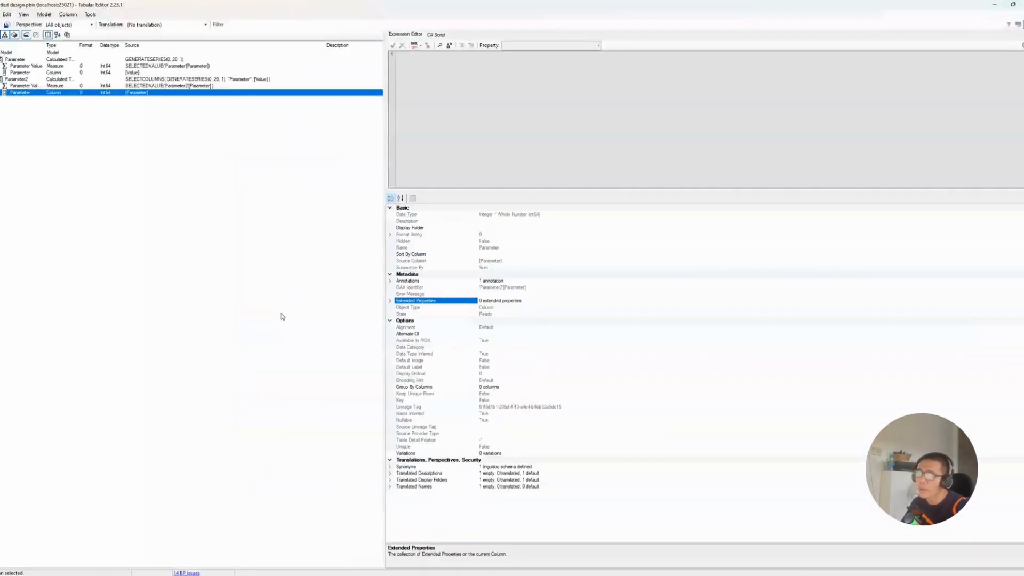
left_click(7, 25)
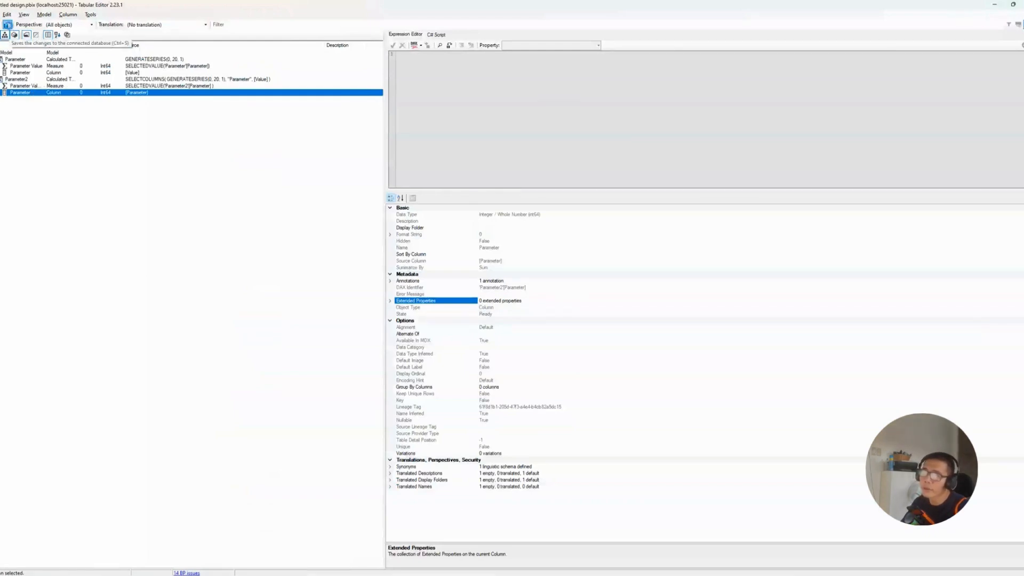
Return to Power BI Desktop and delete the range slicer built on Parameter2's Parameter column
left_click(996, 7)
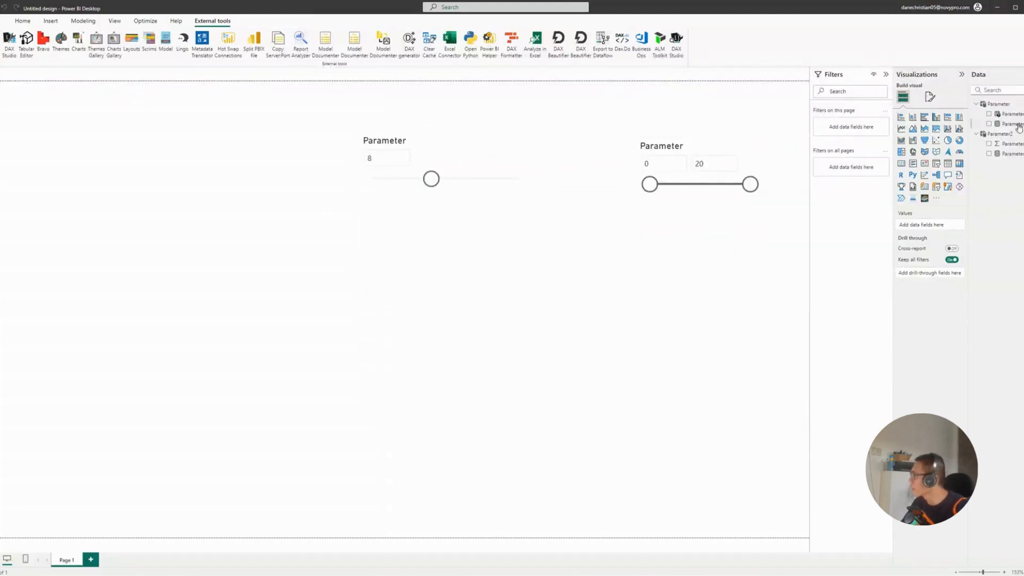
left_click(727, 240)
left_click(1007, 144)
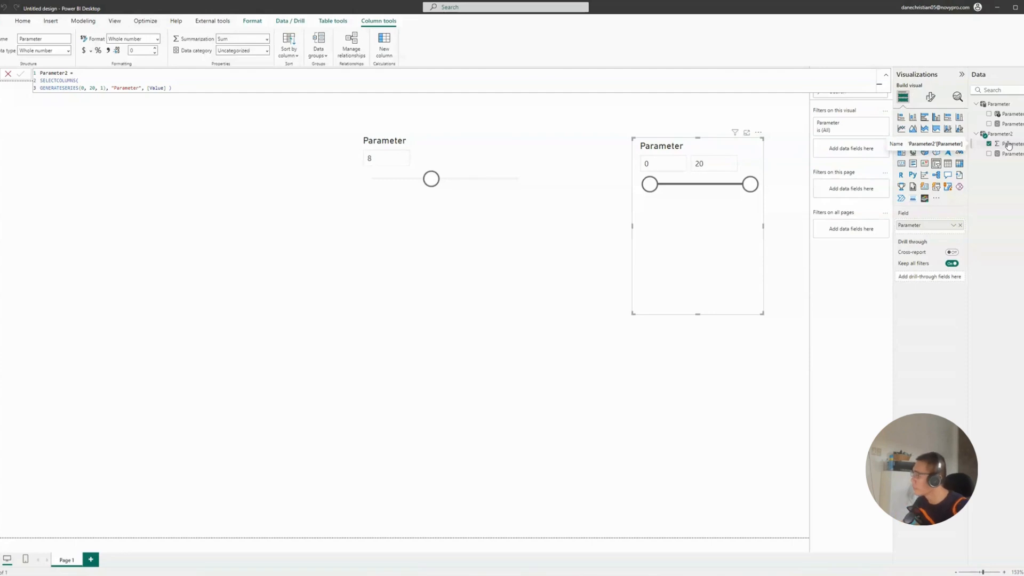
key("Delete")
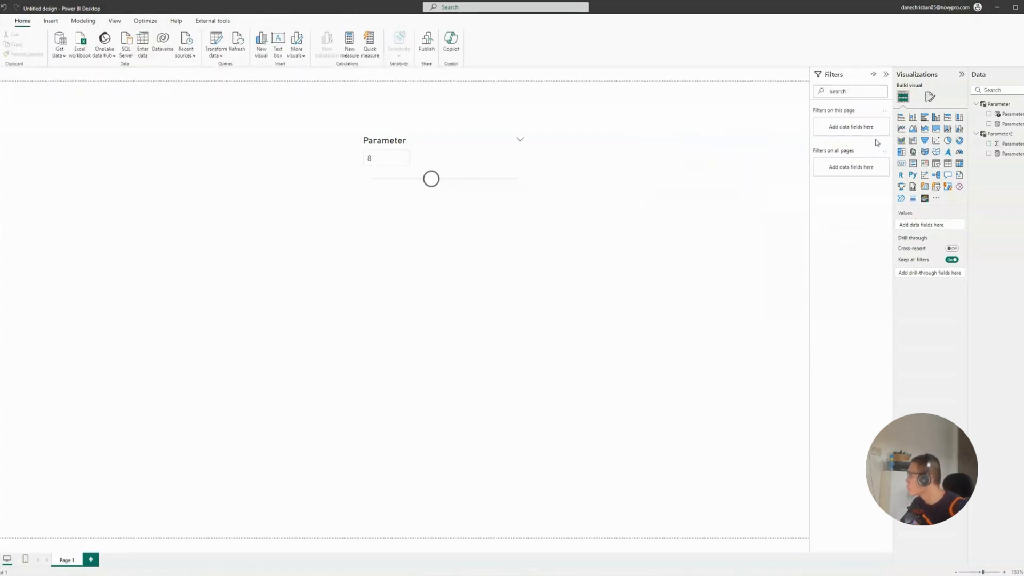
Select Parameter2's Parameter column, relaunch Tabular Editor on the model and accept loading it in read-only mode
left_click(1011, 146)
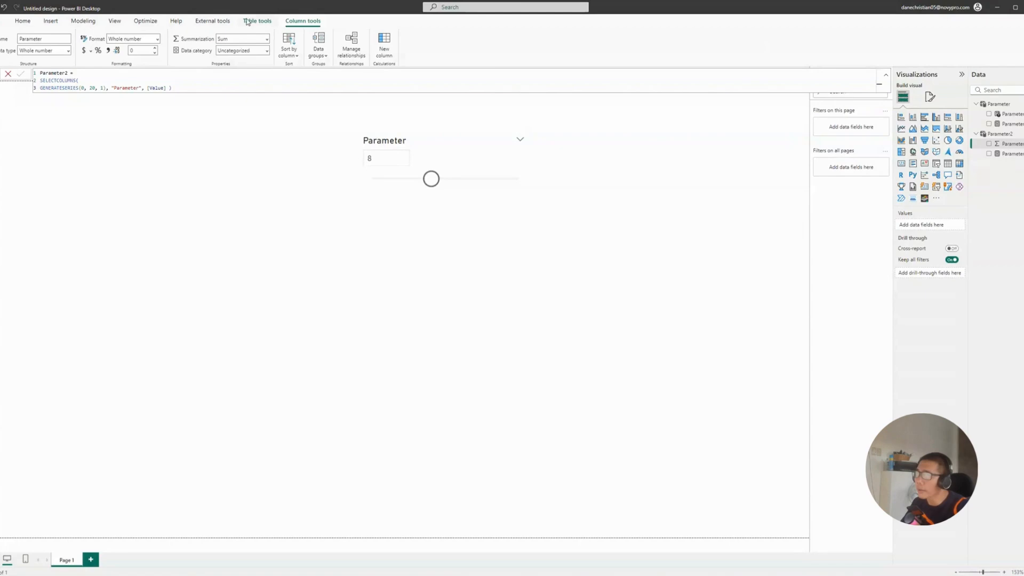
left_click(200, 22)
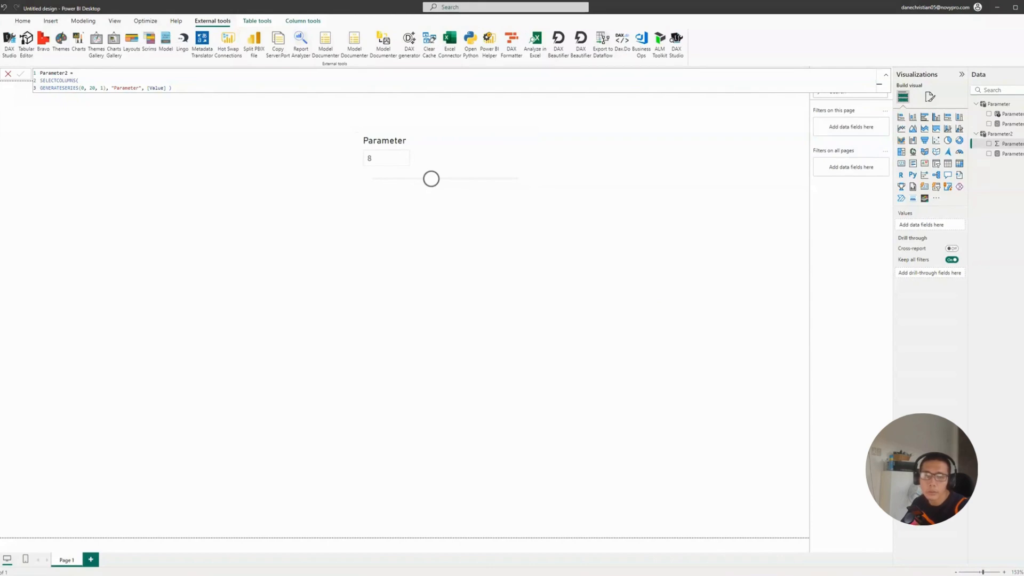
left_click_drag(320, 258, 407, 268)
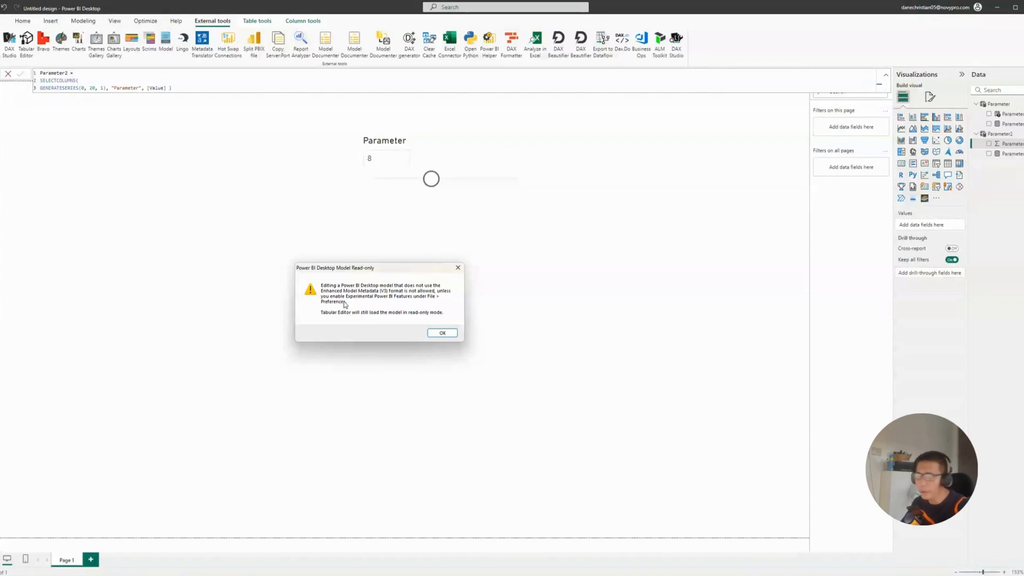
left_click(443, 333)
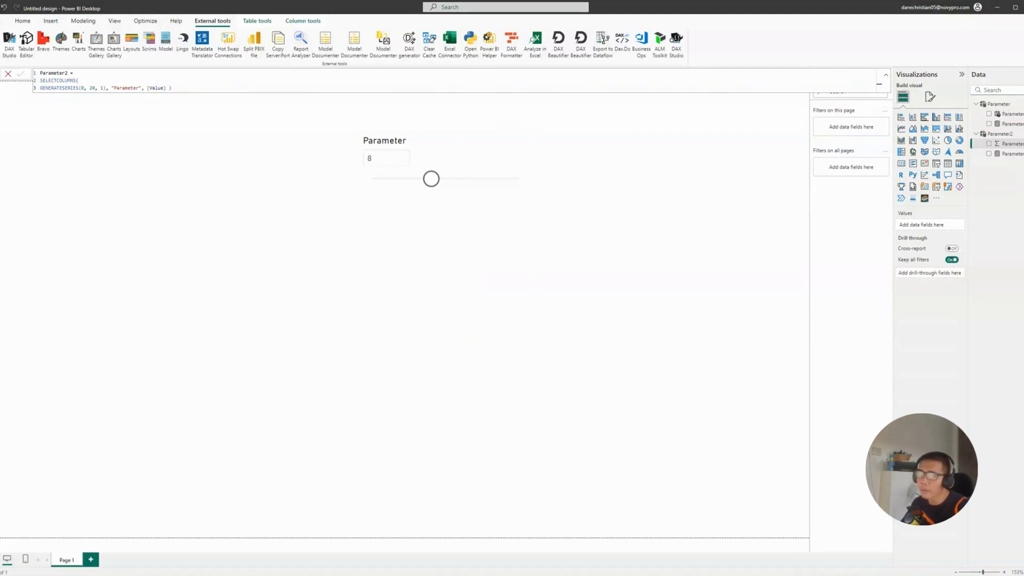
Show the model's table data, select the Parameter table and load a blank manually entered table named Table
left_click(1, 104)
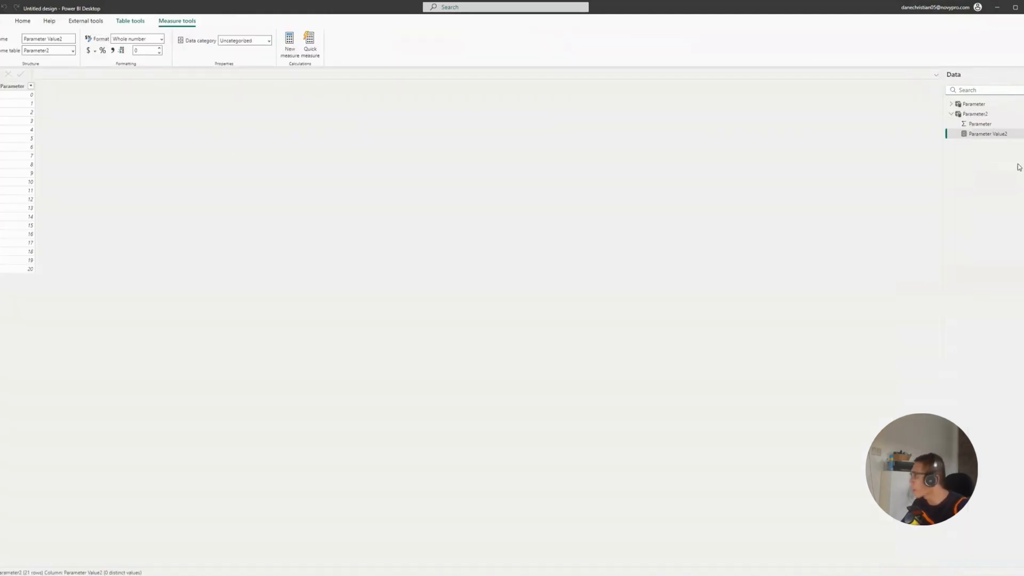
left_click(980, 104)
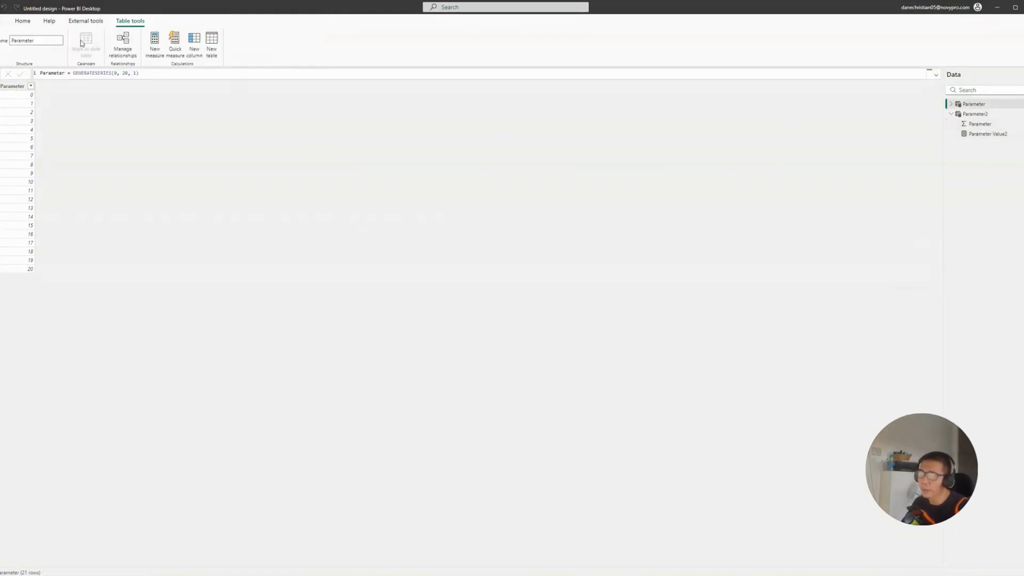
left_click(23, 21)
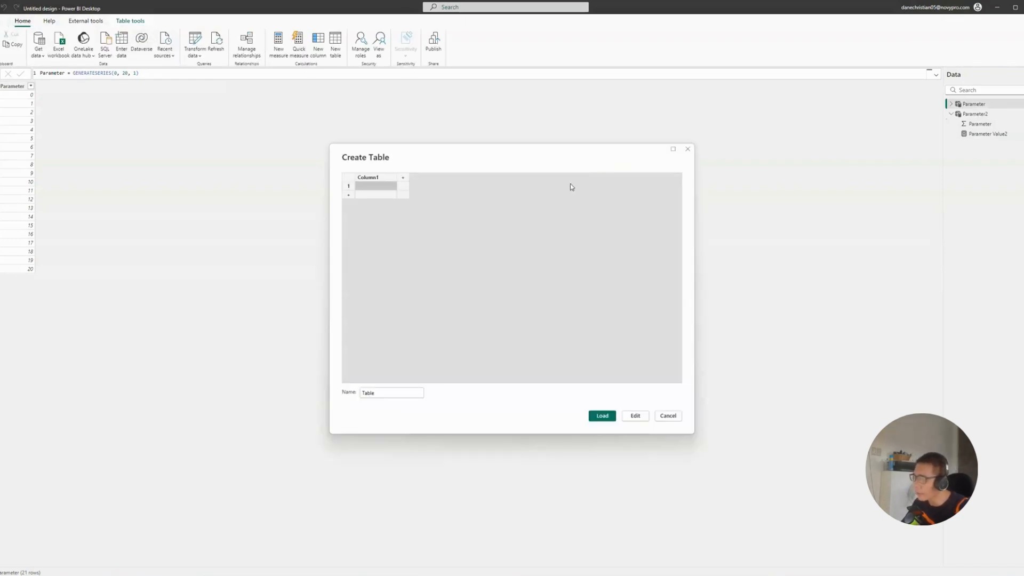
left_click(599, 415)
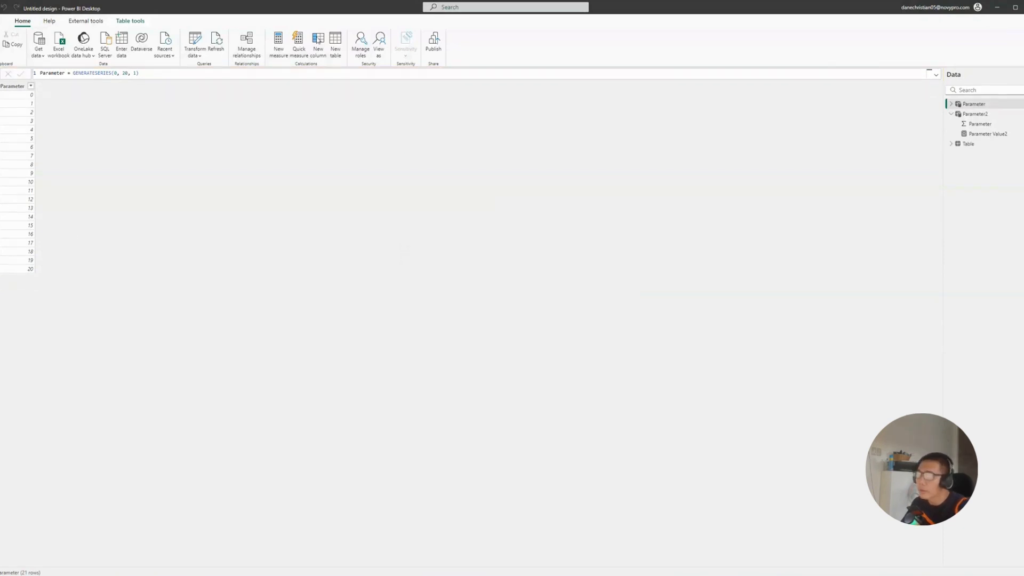
Relaunch Tabular Editor on the model, maximize it, expand Parameter2 and select its Parameter column
left_click(85, 21)
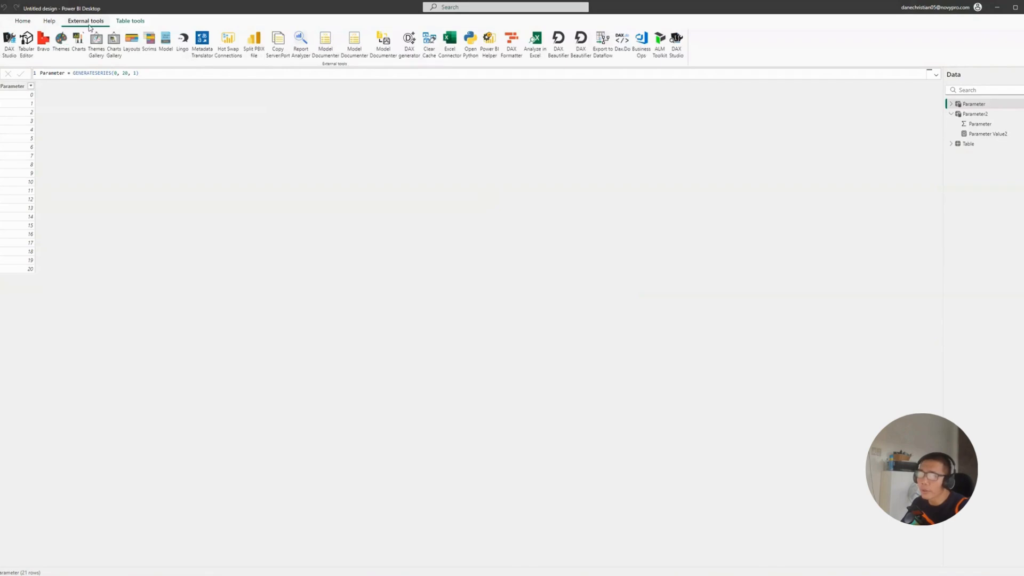
left_click(33, 49)
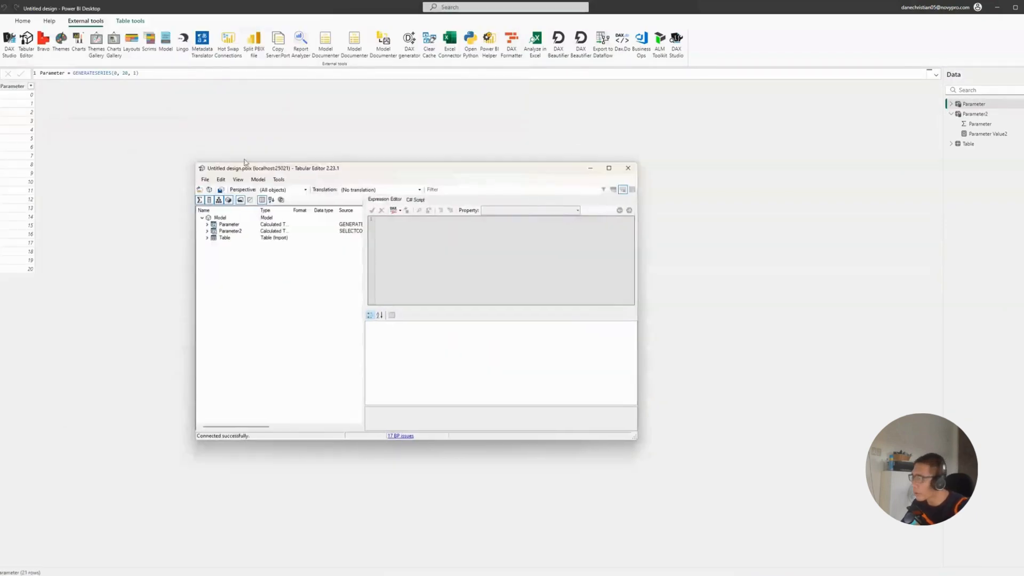
left_click(609, 168)
key("Right")
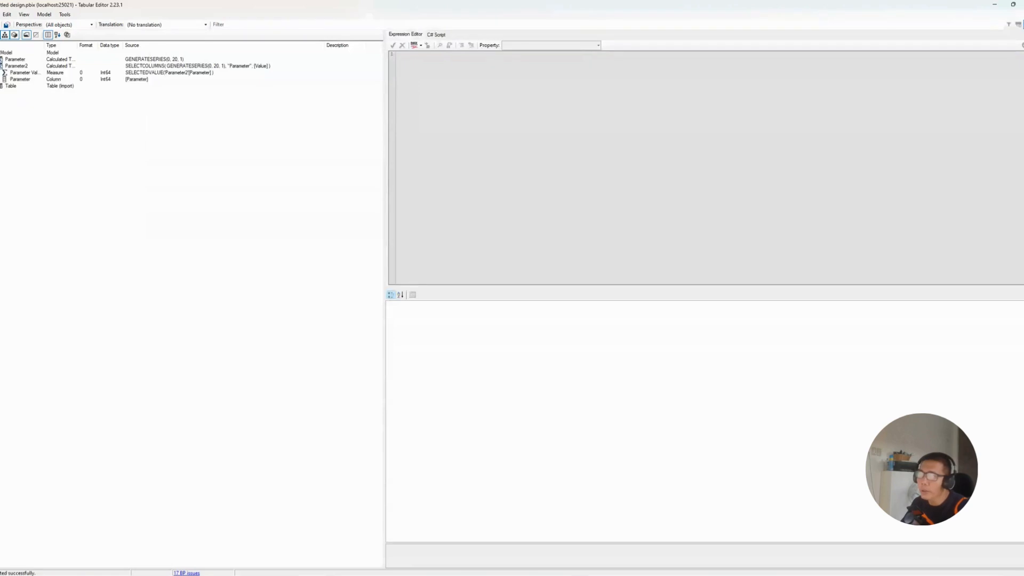
left_click(18, 79)
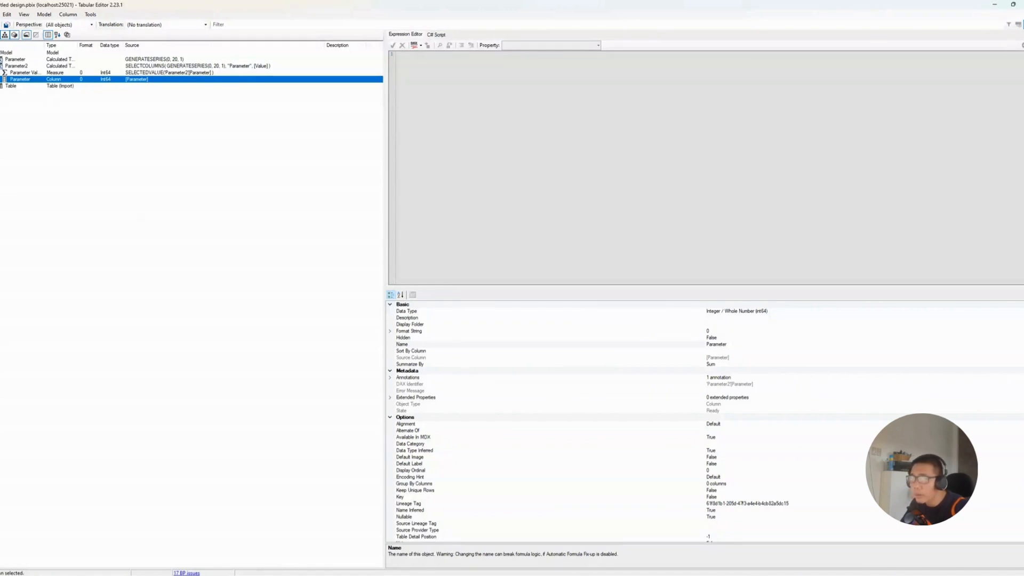
key("F2")
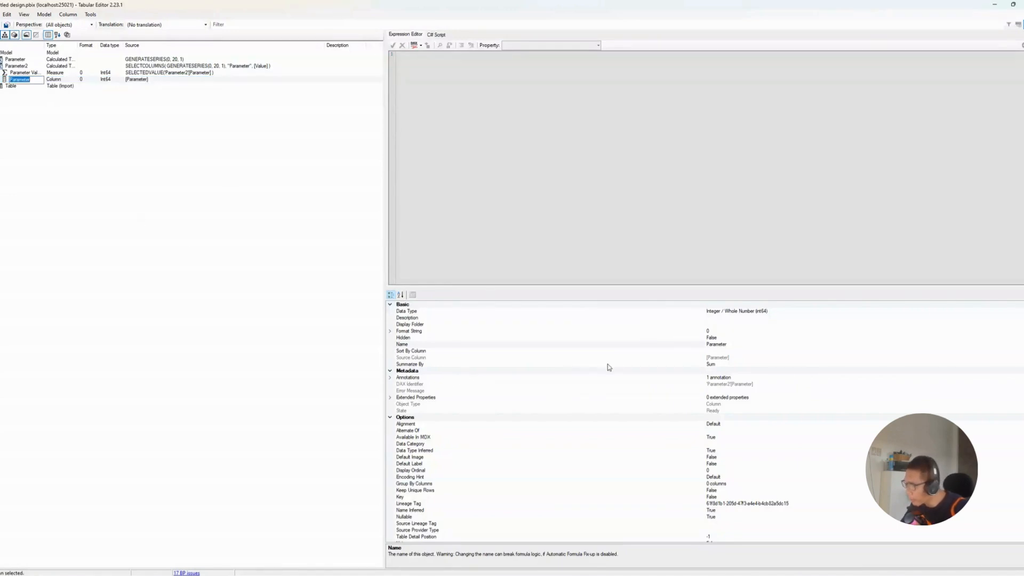
Open the Extended Properties collection of Parameter2's Parameter column and add a new JSON extended property
left_click(746, 398)
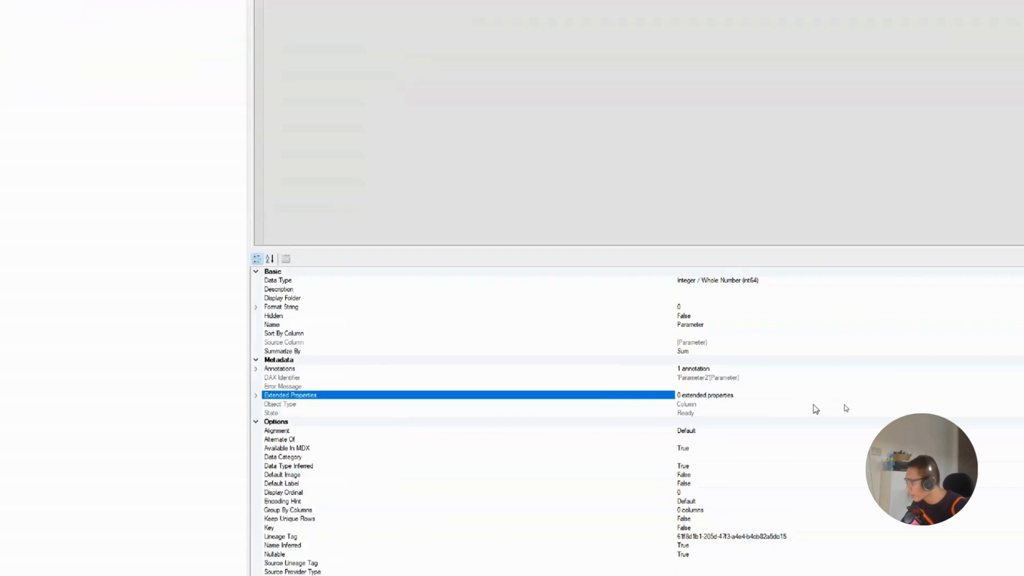
left_click(731, 396)
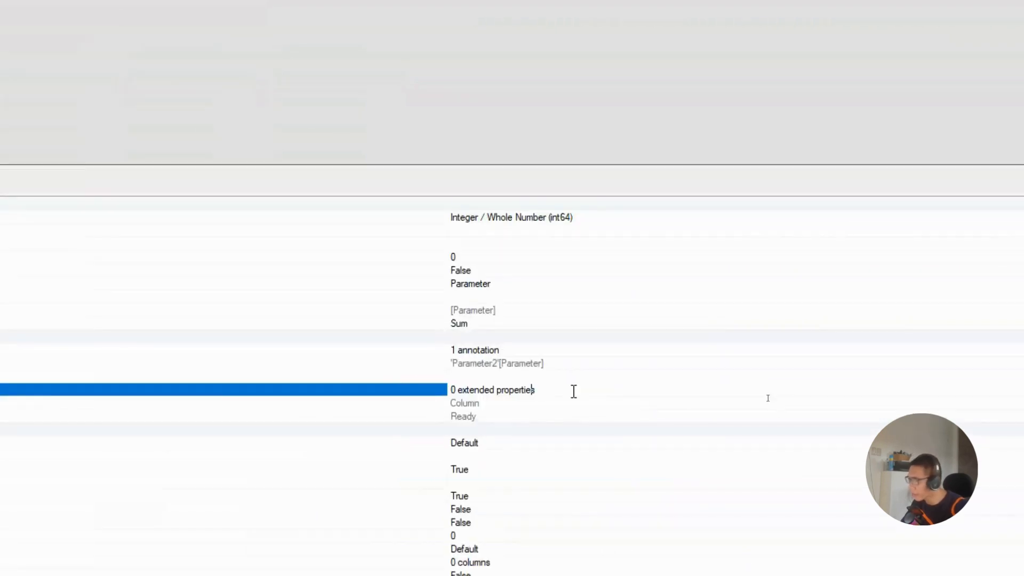
left_click_drag(574, 391, 368, 391)
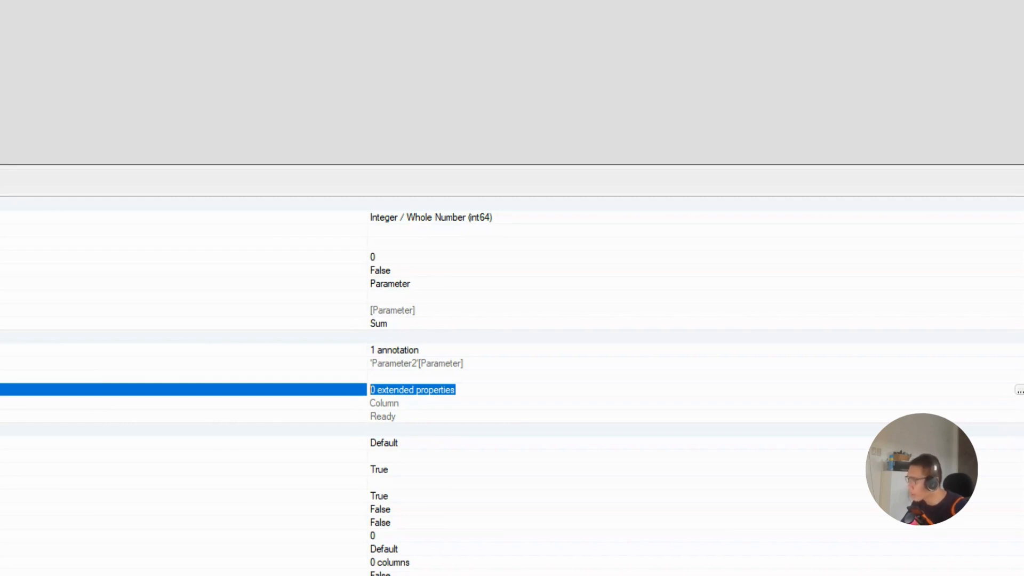
left_click(1020, 391)
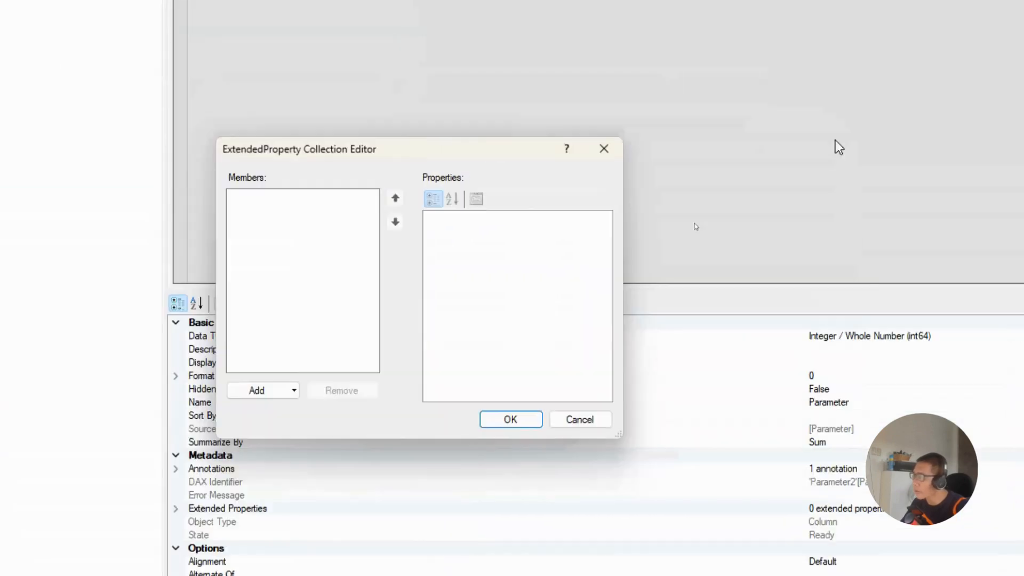
left_click(293, 391)
left_click(270, 428)
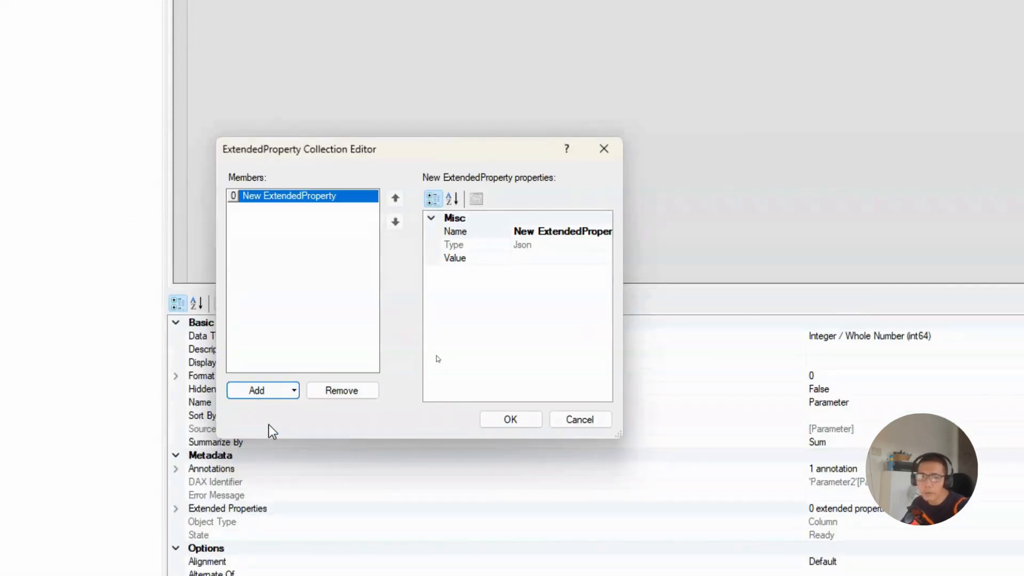
Copy ParameterMetadata from Notepad and use it as the new extended property's name, widening the collection editor
left_click(160, 281)
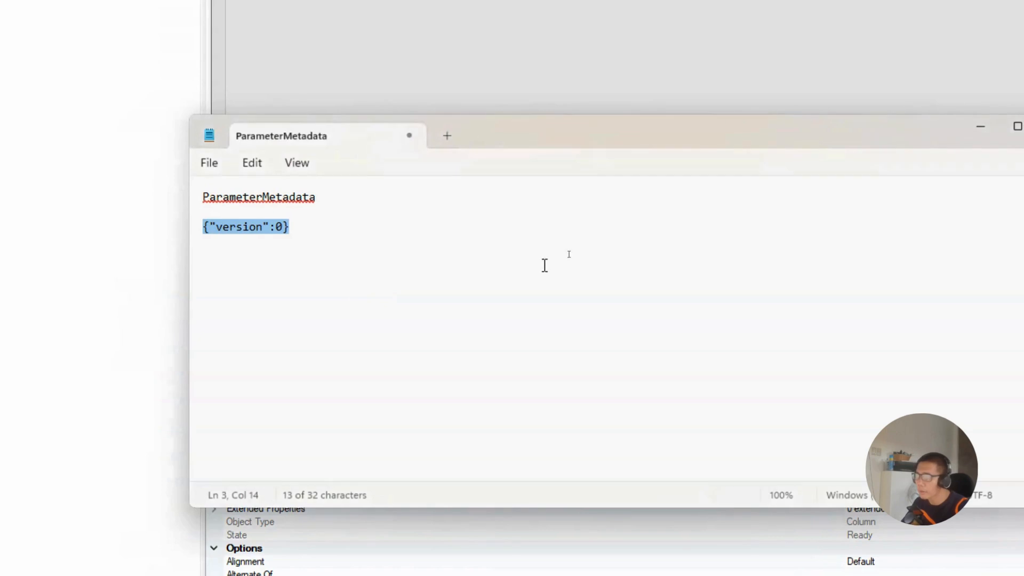
left_click_drag(315, 198, 66, 197)
key("ctrl+c")
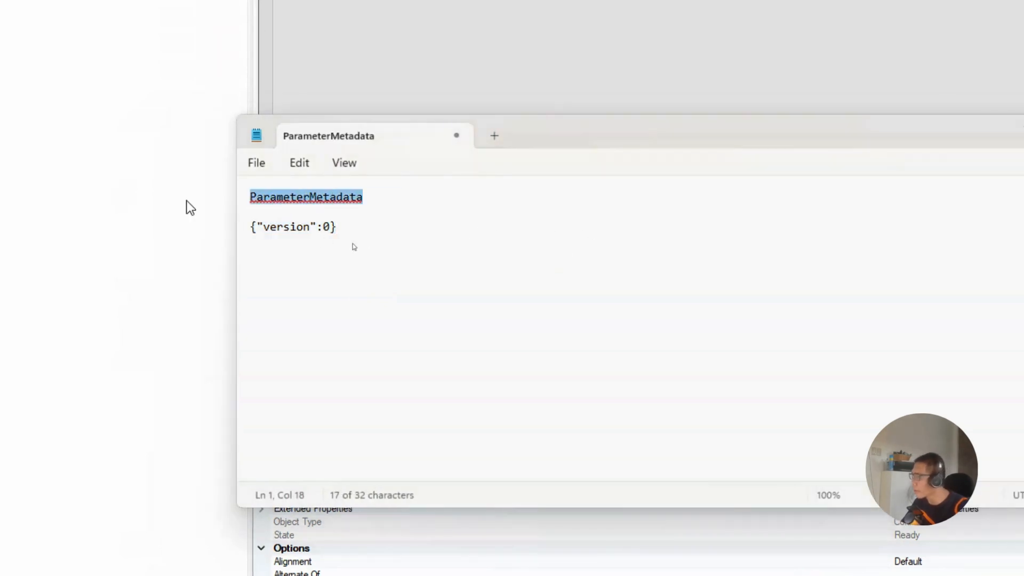
left_click(139, 206)
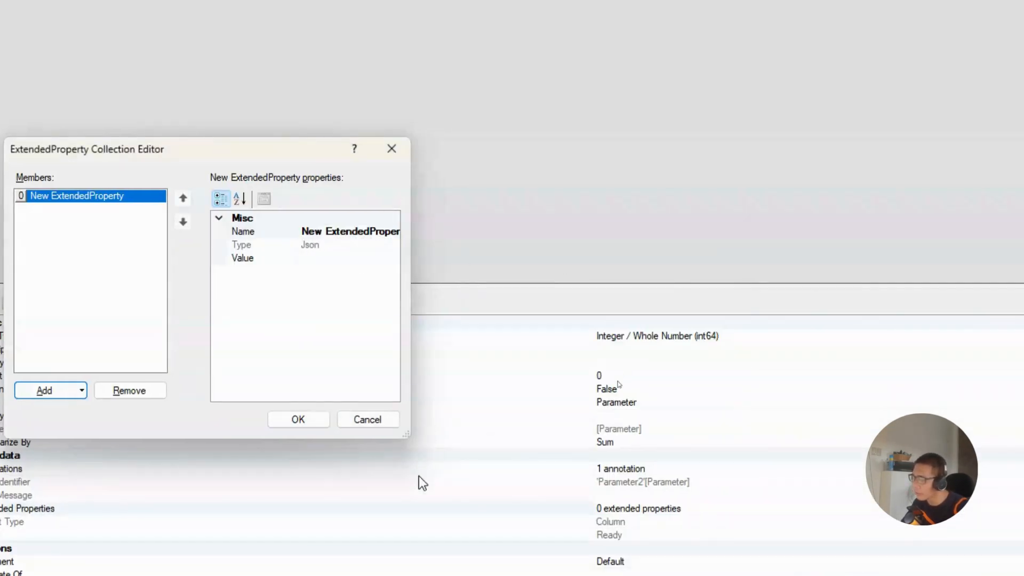
left_click_drag(402, 440, 596, 435)
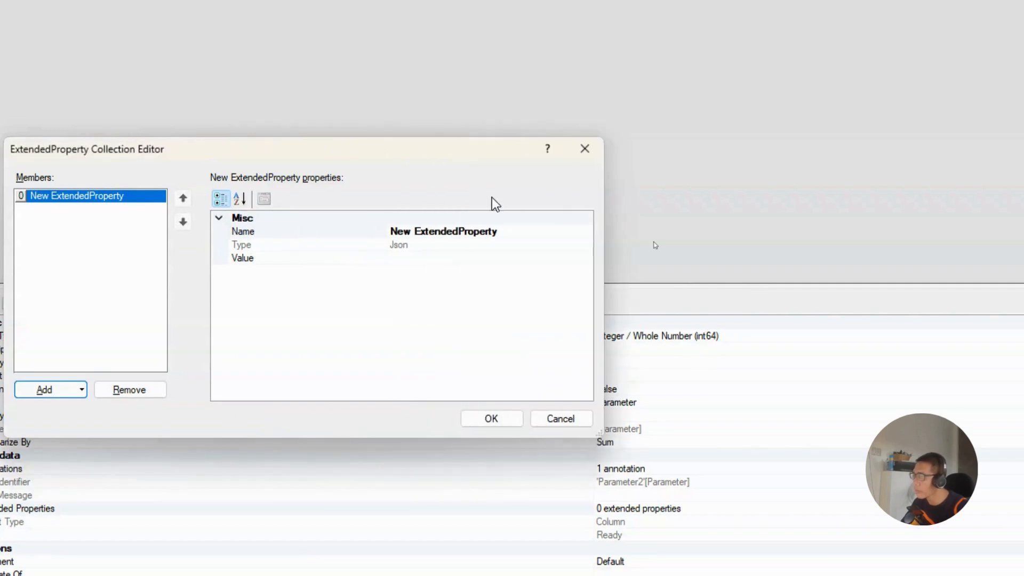
left_click(480, 233)
key("ctrl+a")
key("ctrl+v")
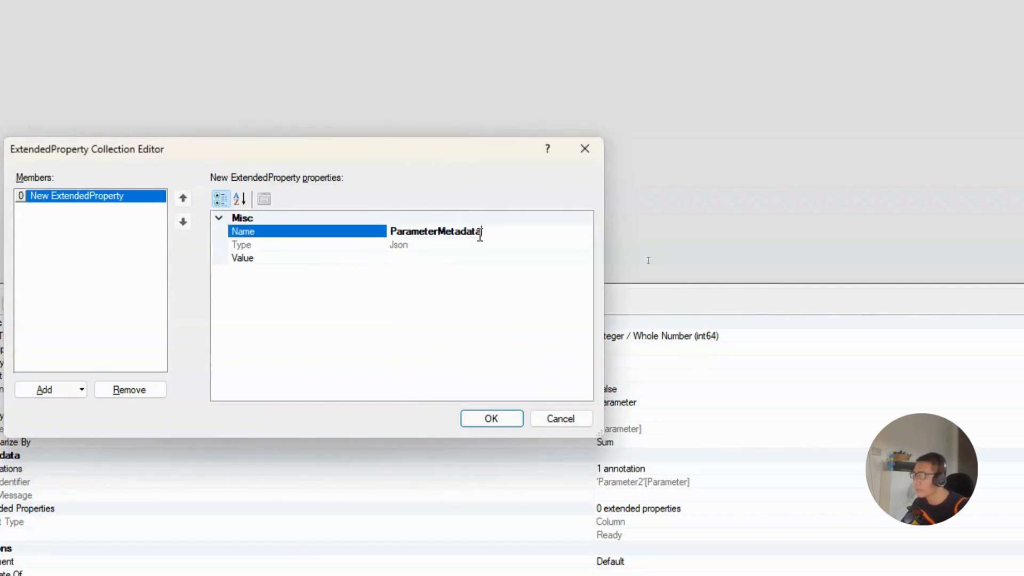
Fill the property's value with {"version":0} copied from Notepad, accept the collection and save the changes to the connected database
left_click(453, 257)
key("alt+Tab")
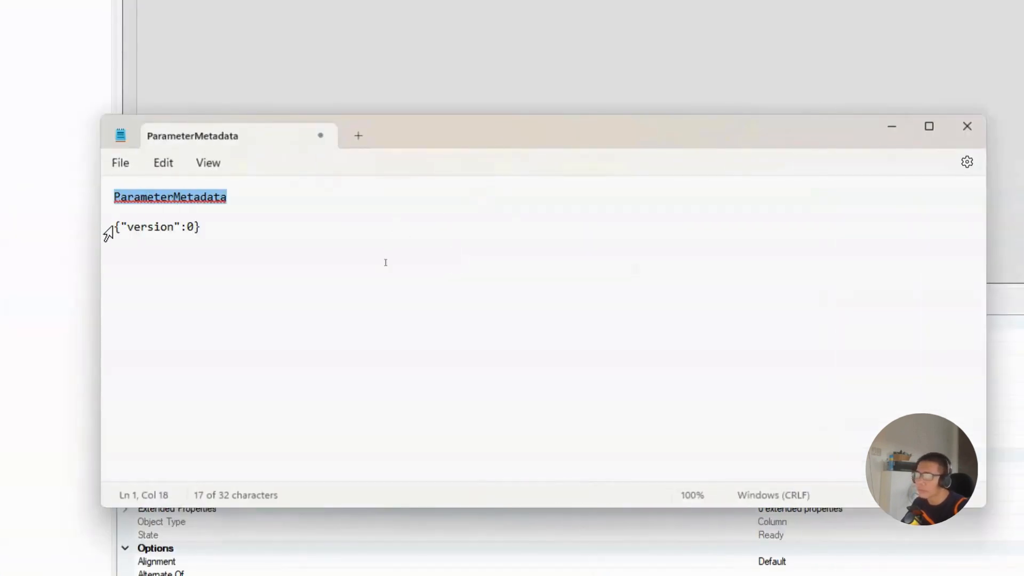
triple_click(159, 231)
key("ctrl+c")
key("alt+Tab")
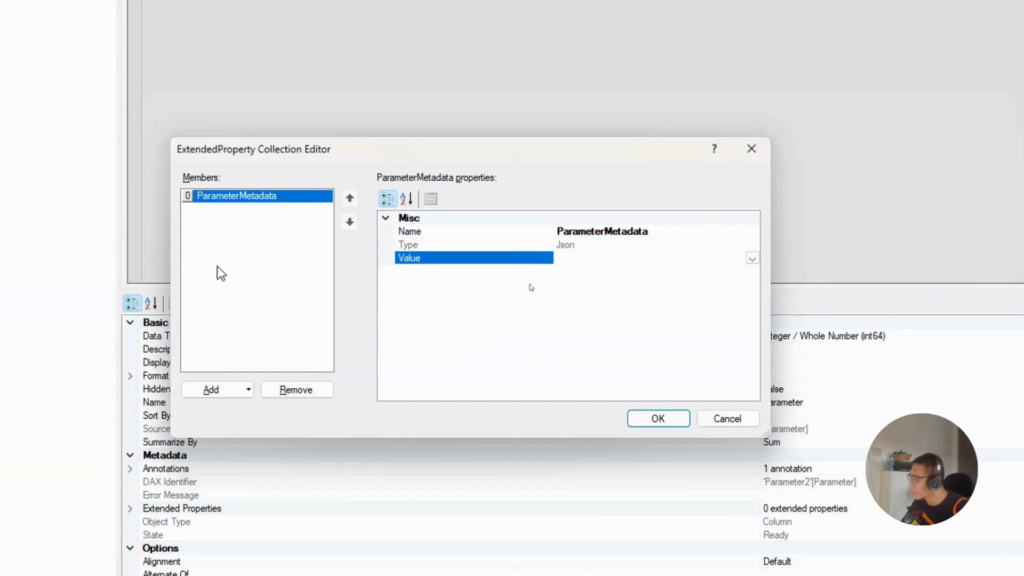
left_click(629, 257)
key("ctrl+v")
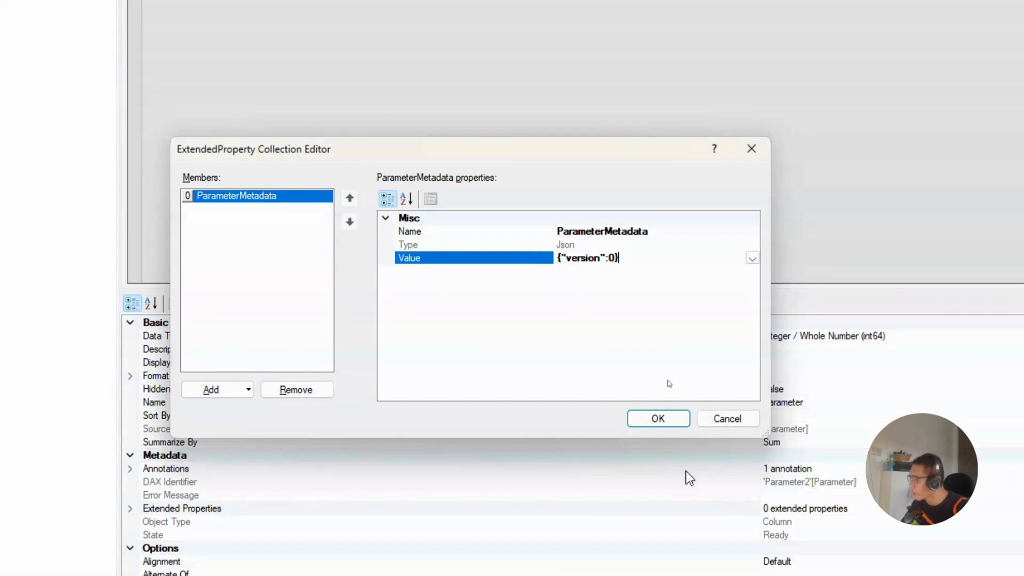
left_click(671, 416)
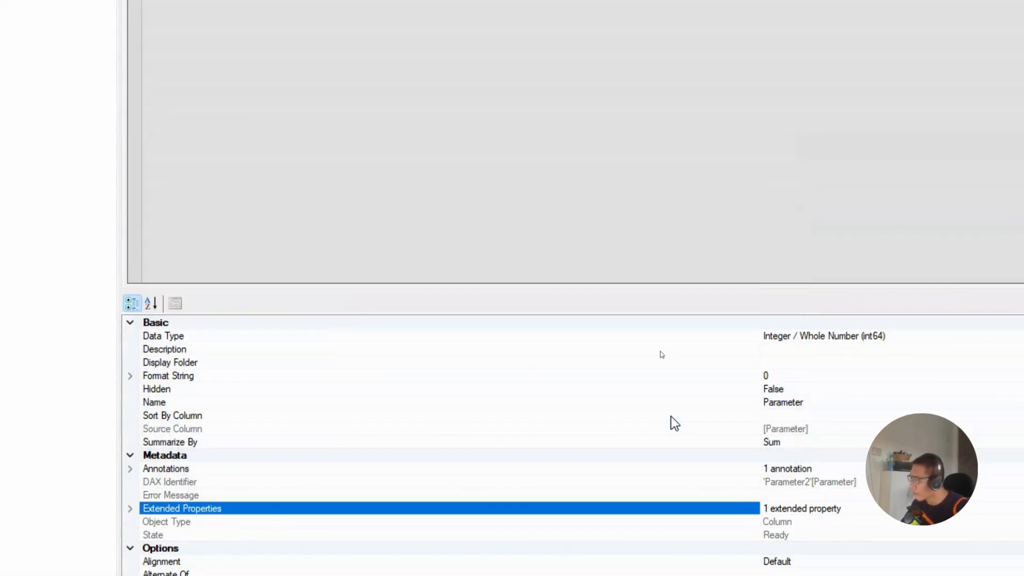
scroll(650, 448, "down", 1)
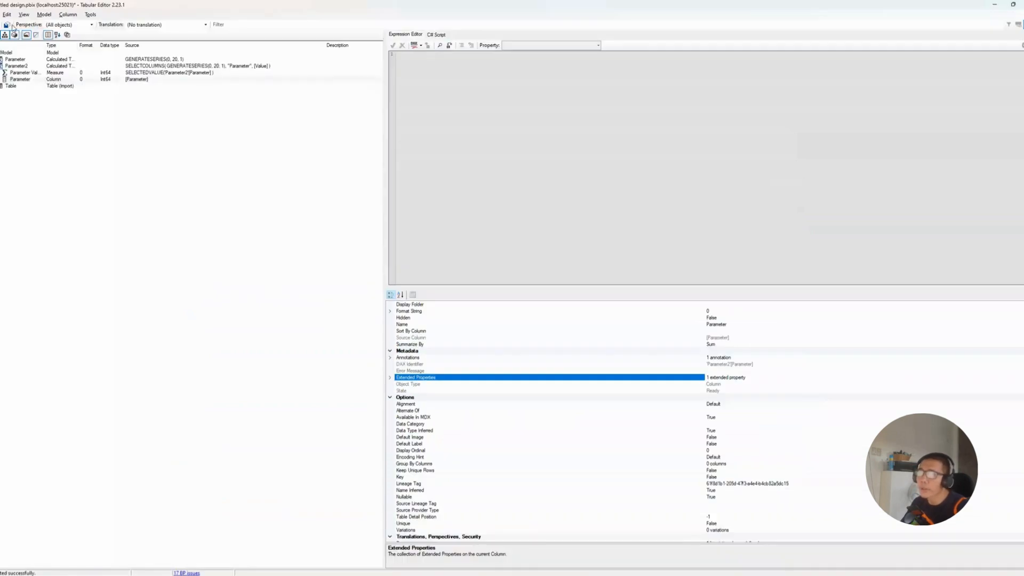
left_click(7, 25)
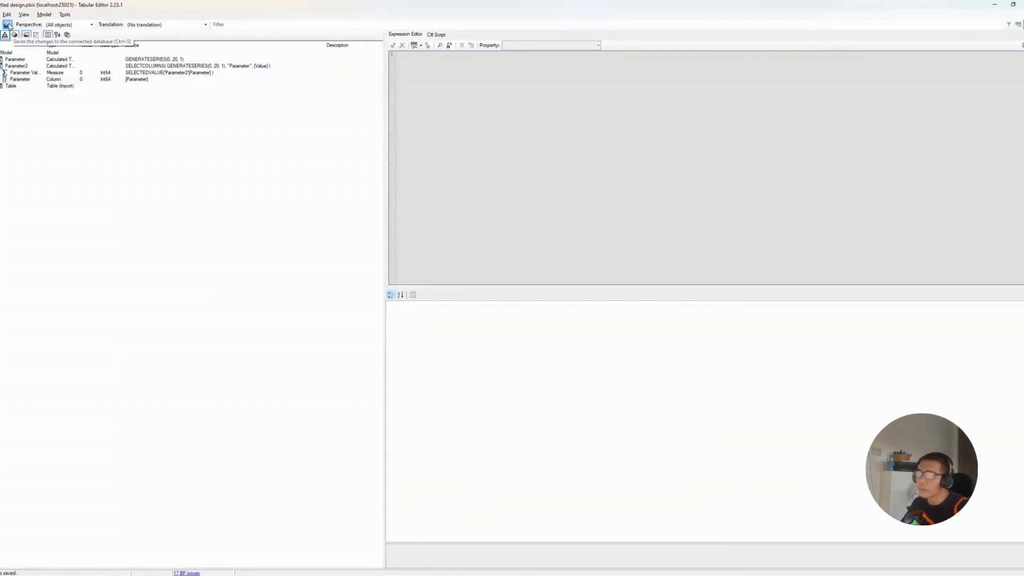
Check the extended properties saved on Parameter2's Parameter column, then return to the report in Power BI Desktop
left_click(17, 80)
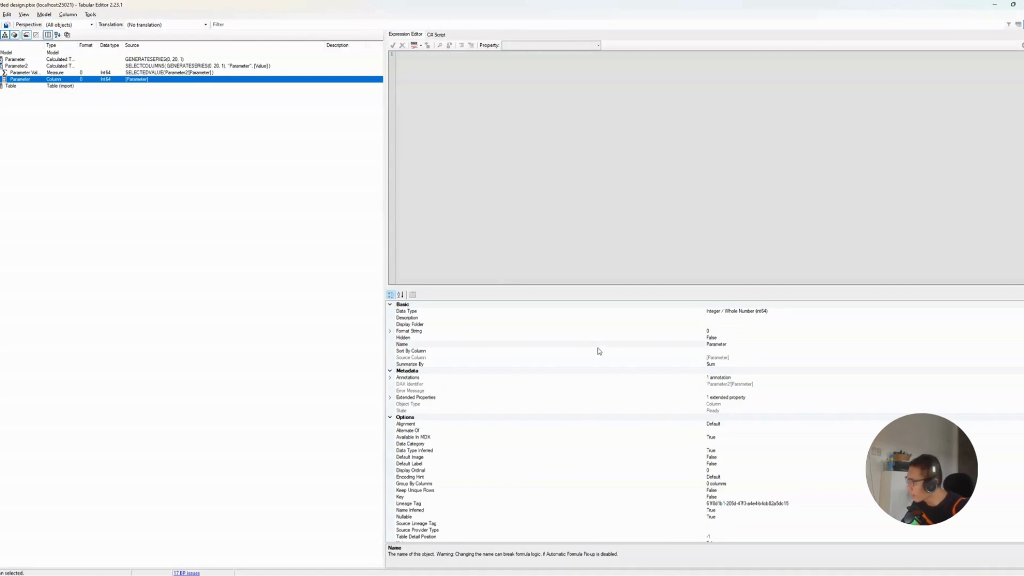
left_click(749, 404)
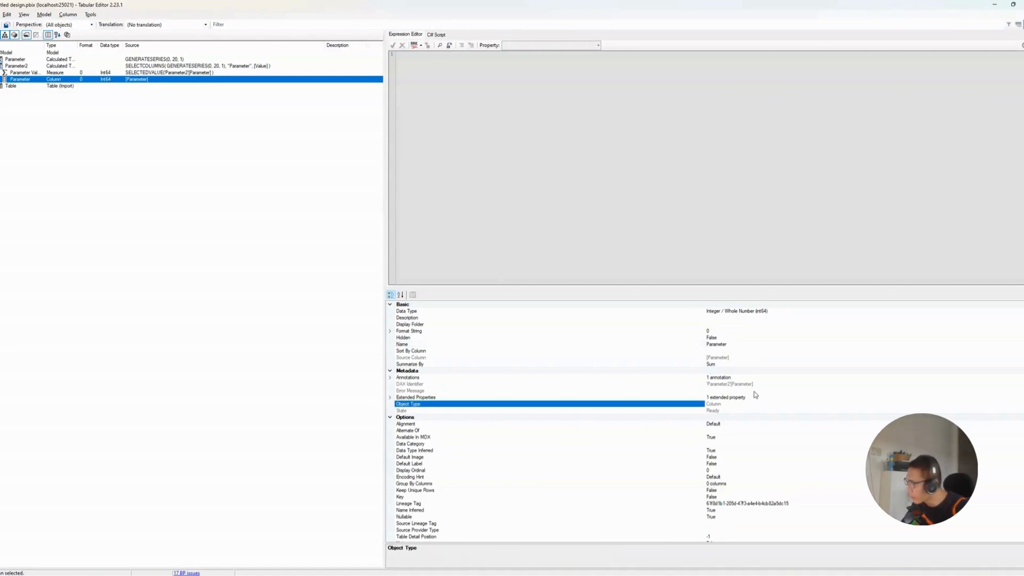
left_click(754, 398)
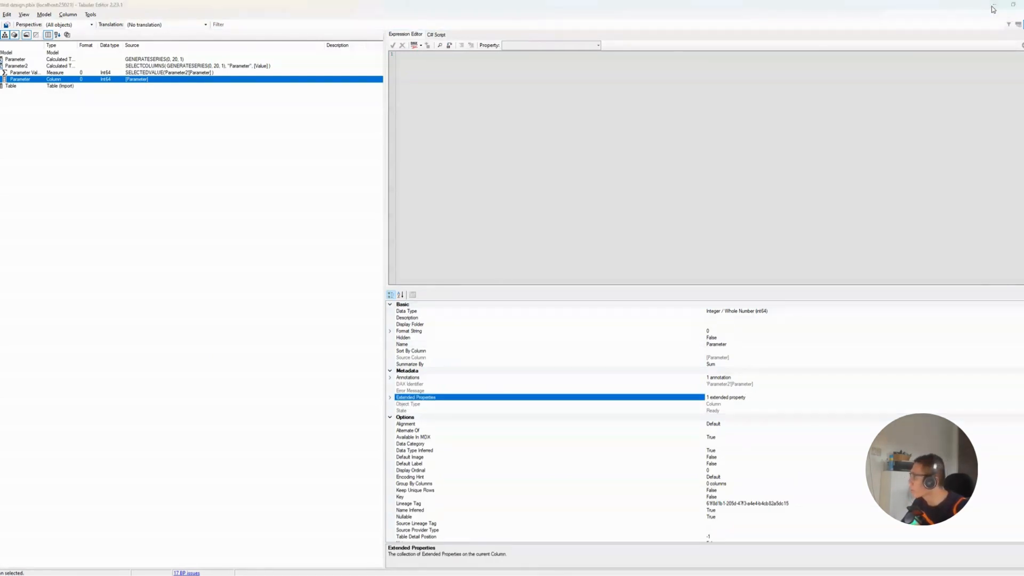
left_click(993, 9)
left_click(683, 145)
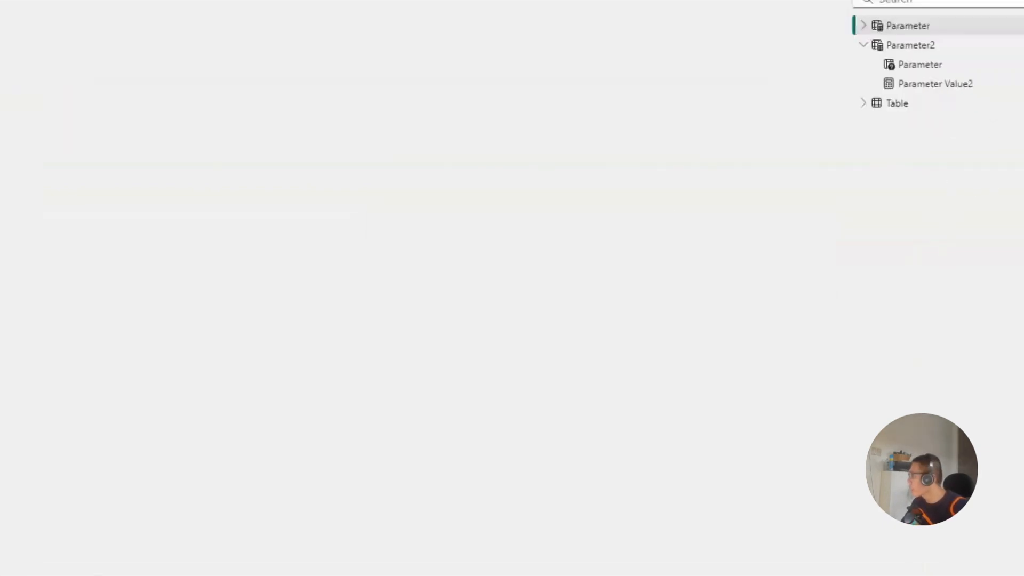
left_click(860, 62)
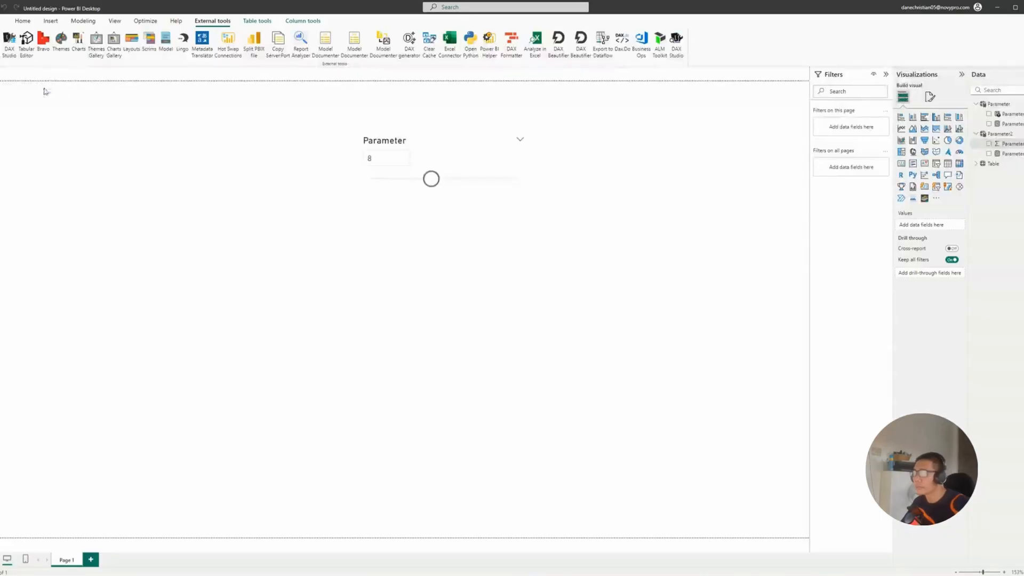
Shrink the existing Parameter slicer's height and move it further left on the report page
mouse_move(429, 166)
left_mouse_down()
mouse_move(562, 159)
mouse_move(533, 145)
mouse_move(429, 165)
left_mouse_up()
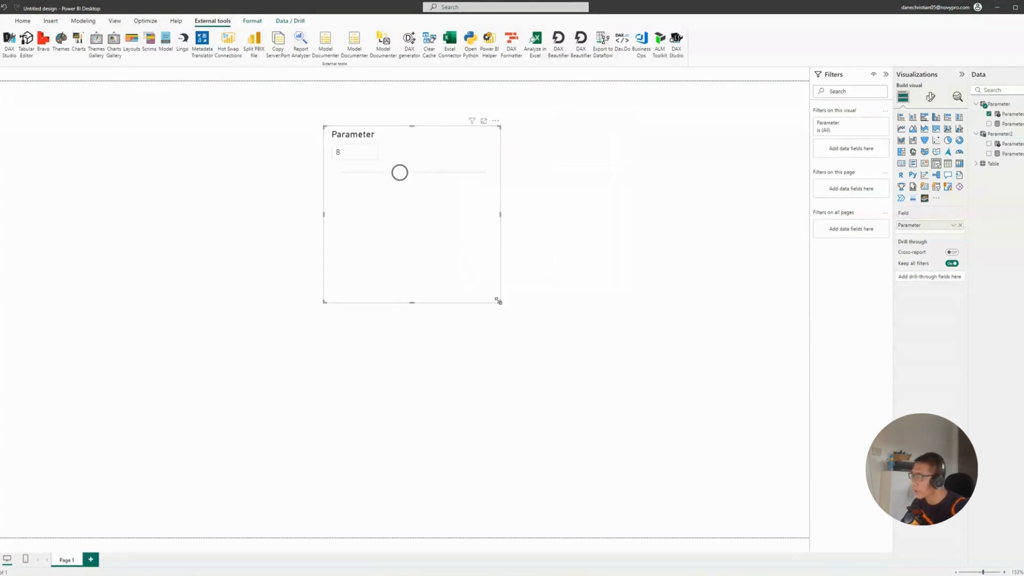
left_click_drag(496, 300, 492, 228)
left_click_drag(467, 133, 429, 137)
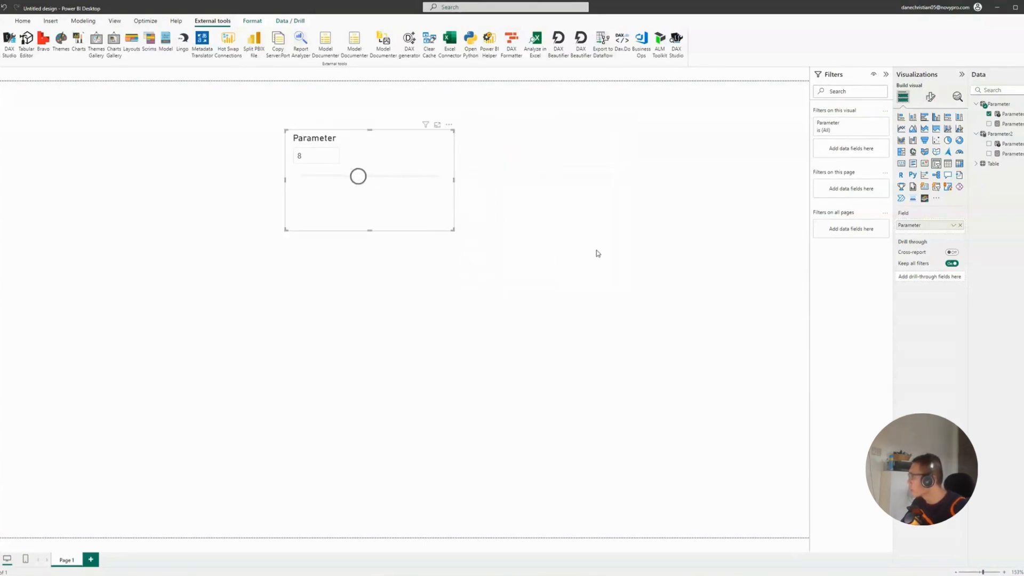
Build a slicer on Parameter2's Parameter column, place it to the right of the existing slicer and set it to 5
left_click(757, 212)
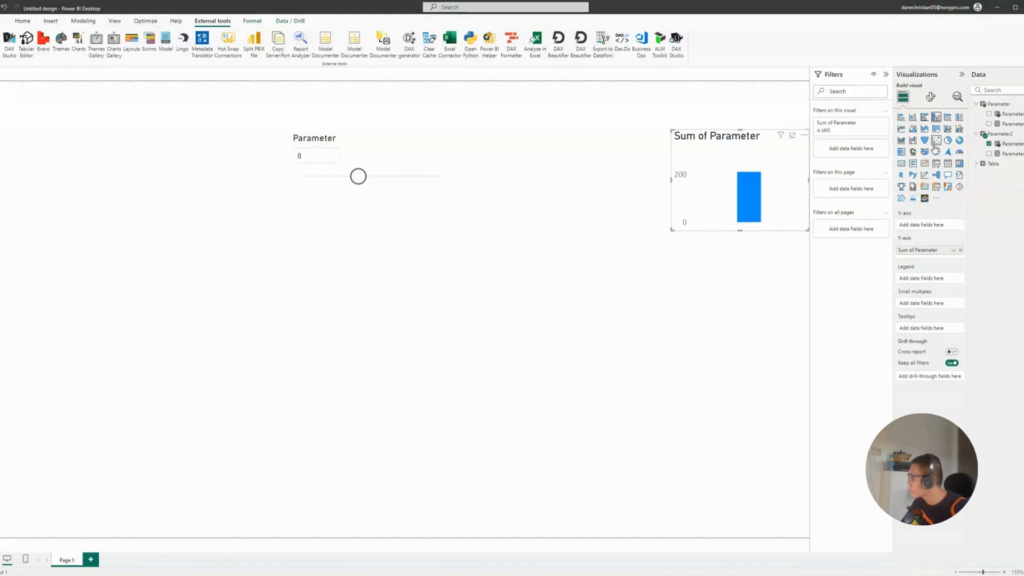
left_click(936, 163)
left_click_drag(805, 159, 696, 182)
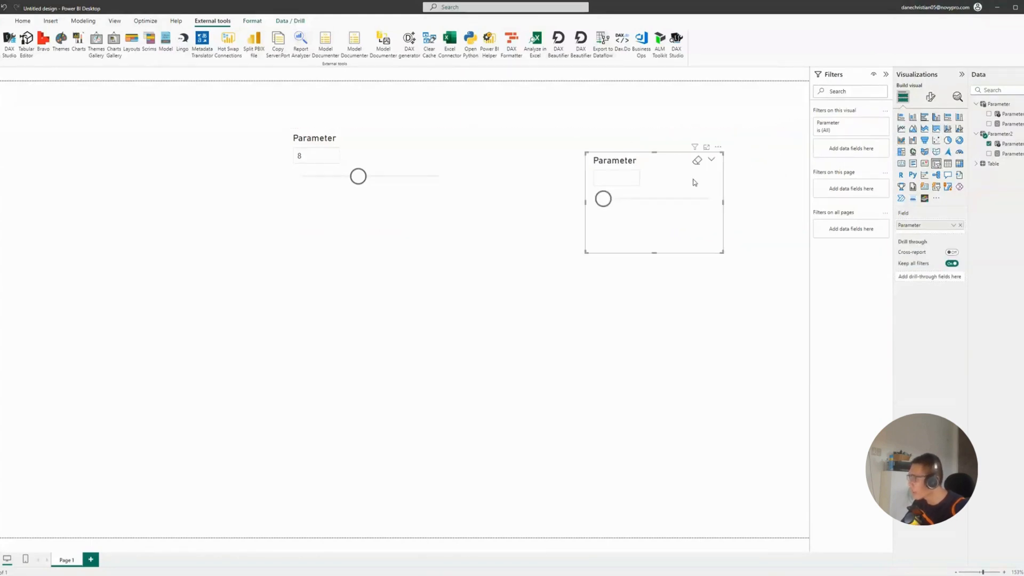
left_click_drag(600, 200, 721, 181)
left_click(681, 179)
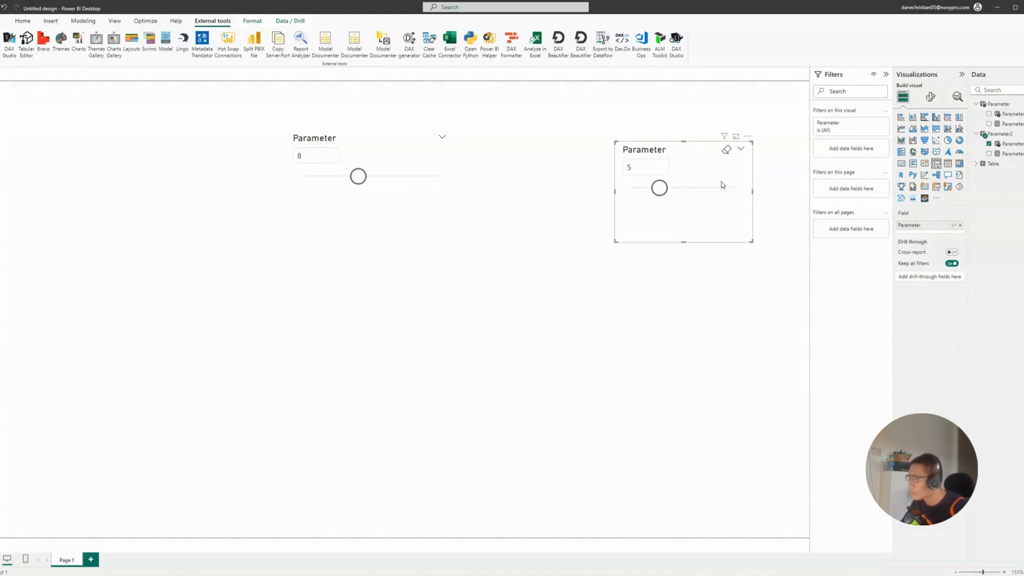
Move the Parameter2 slicer slightly down and to the right on the report page
left_click(1010, 143)
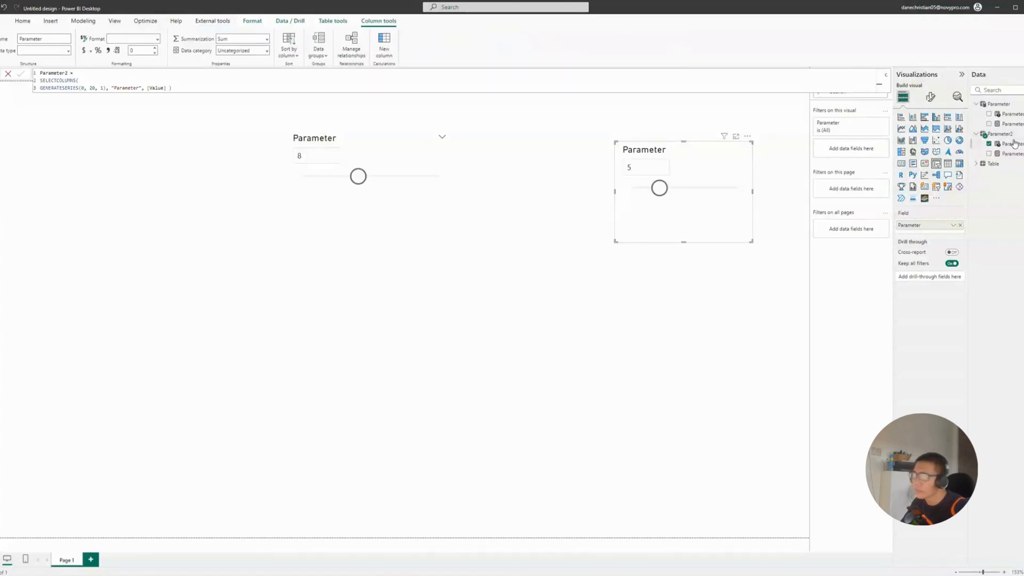
left_click_drag(693, 173, 703, 182)
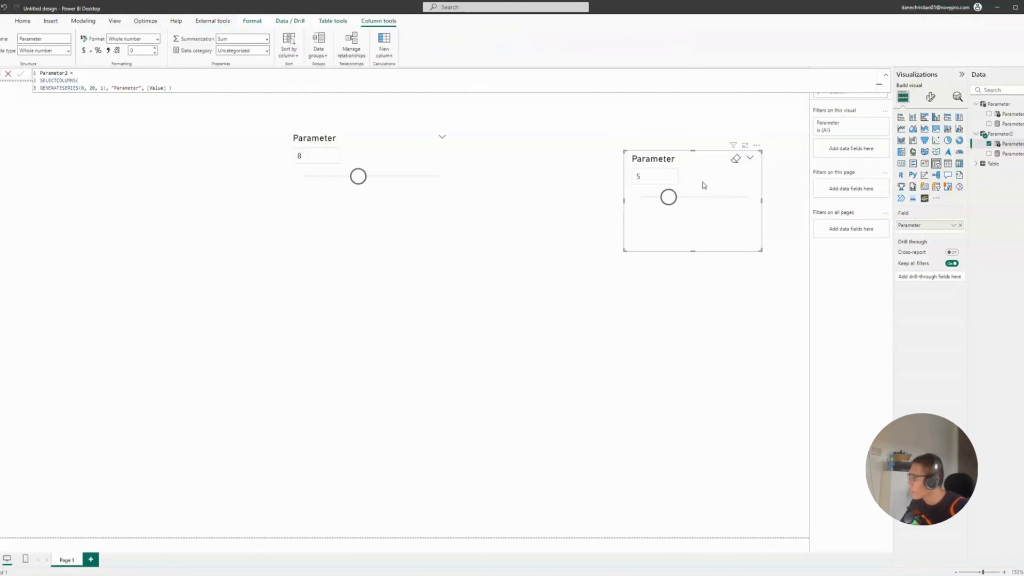
Try the Between style on the Parameter2 slicer, then set the style back to Single Value
left_click(934, 98)
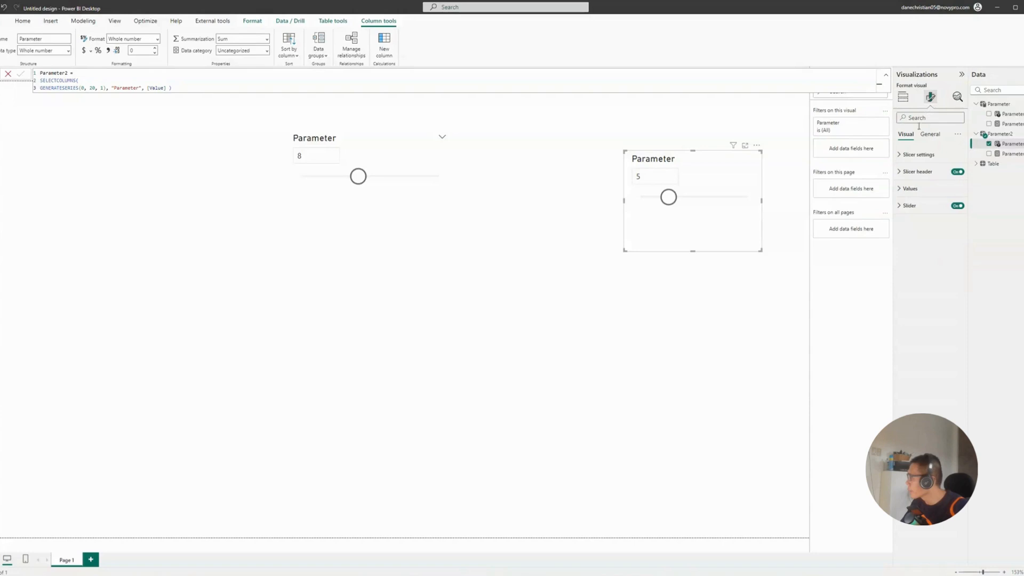
left_click(922, 154)
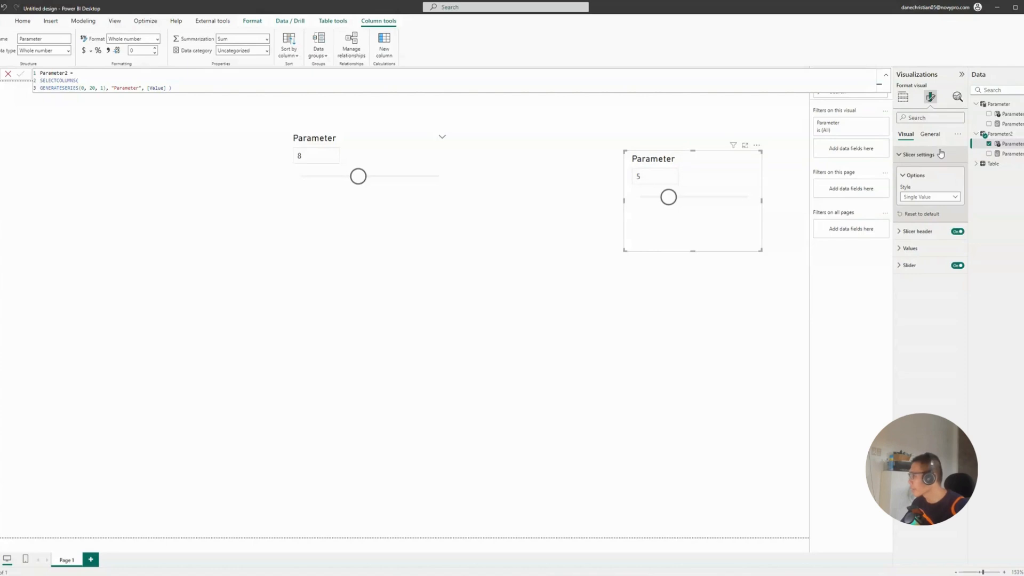
left_click(937, 197)
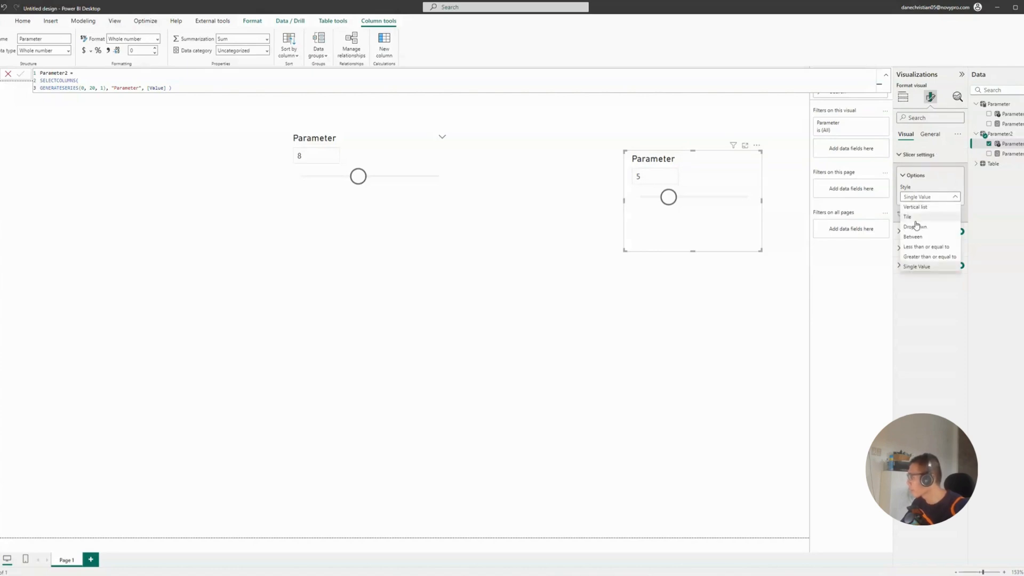
left_click(913, 237)
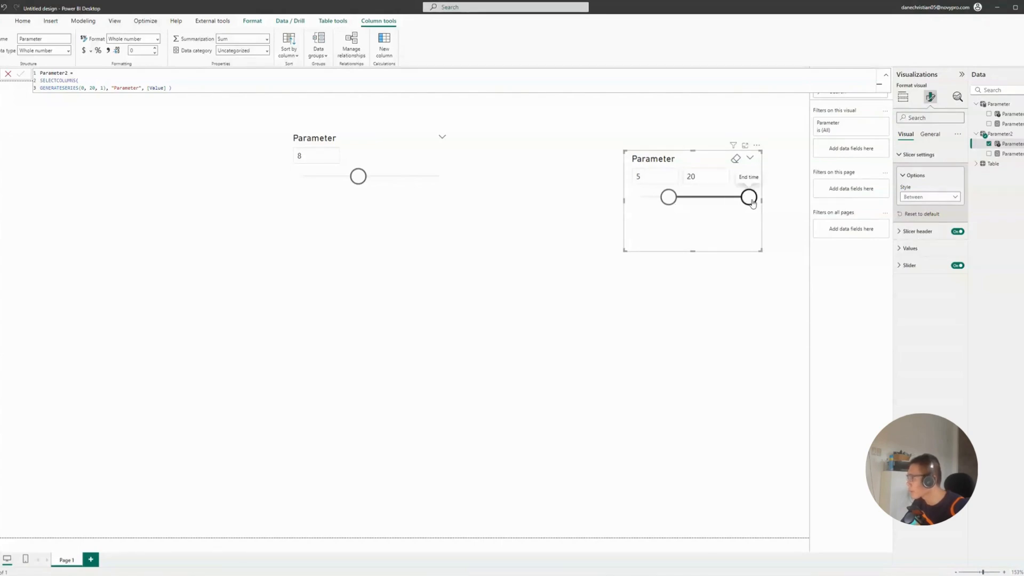
mouse_move(744, 199)
left_mouse_down()
mouse_move(715, 198)
mouse_move(748, 198)
left_mouse_up()
left_click(914, 197)
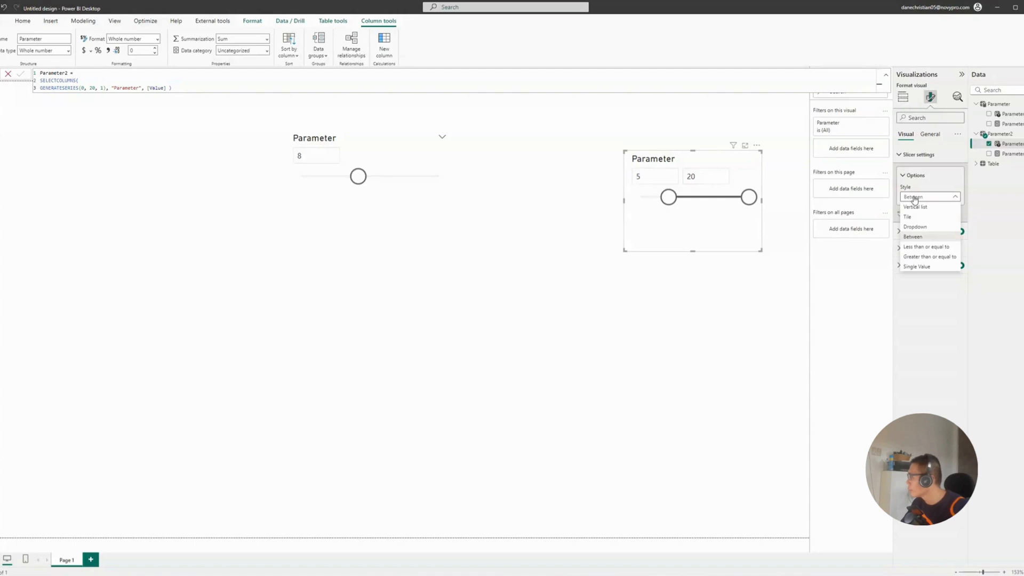
left_click(927, 267)
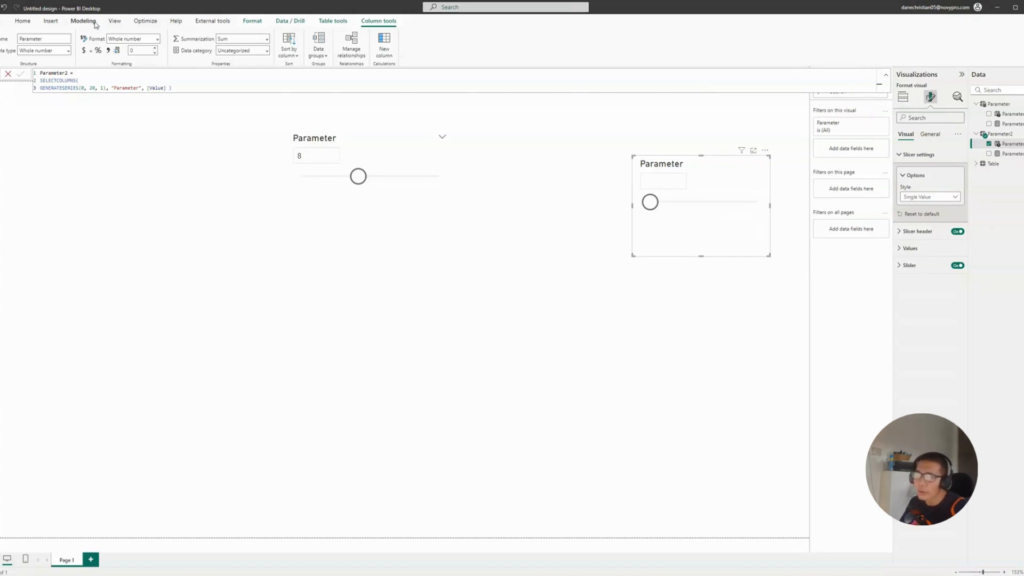
Create a new calculated table named Dates in the model
left_click(22, 22)
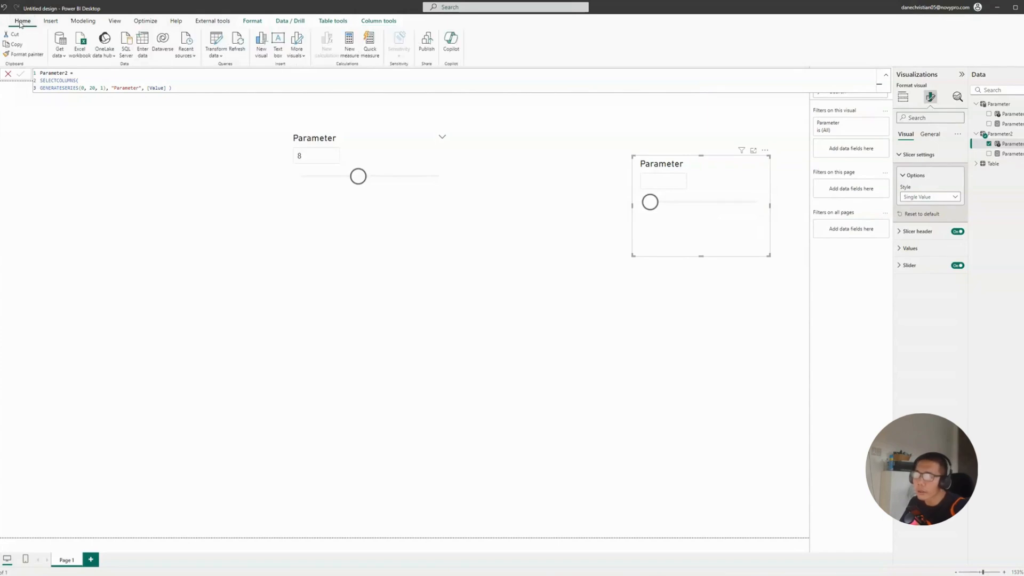
left_click(82, 21)
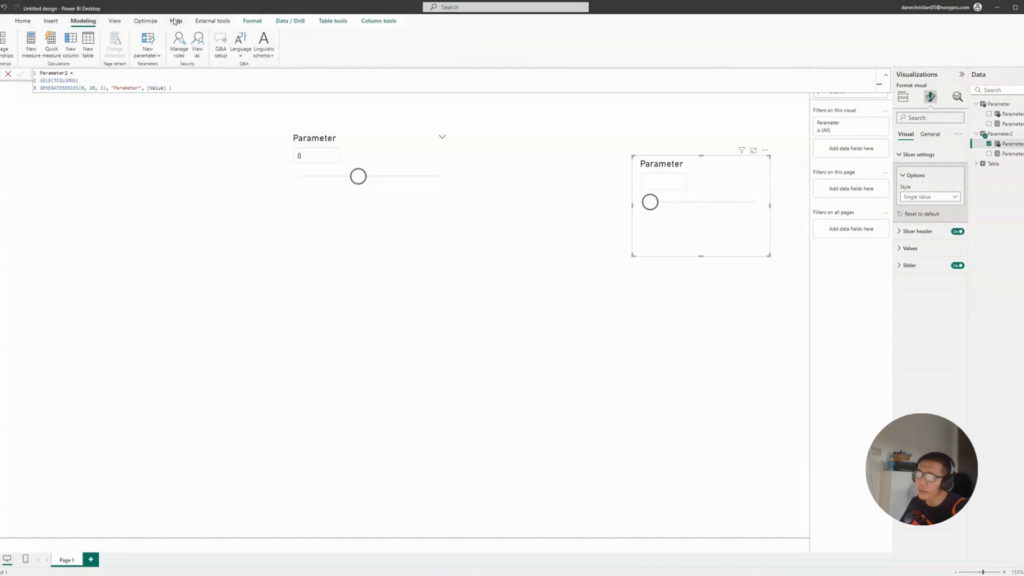
left_click(89, 49)
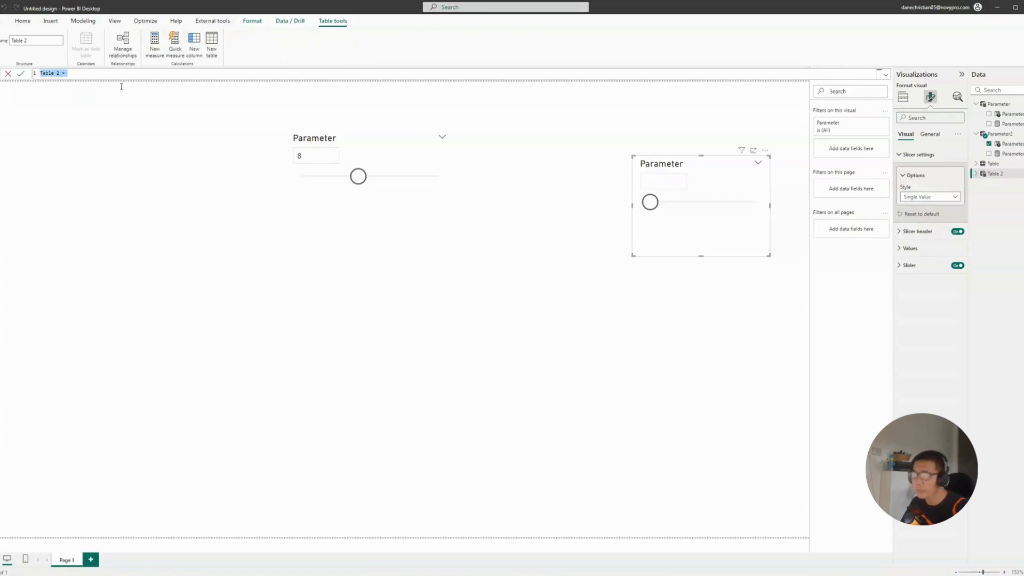
type("Dates =")
key("shift+Return")
Define the Dates table as CALENDAR(TODAY() - 4, TODAY()) and commit the formula
type("cal")
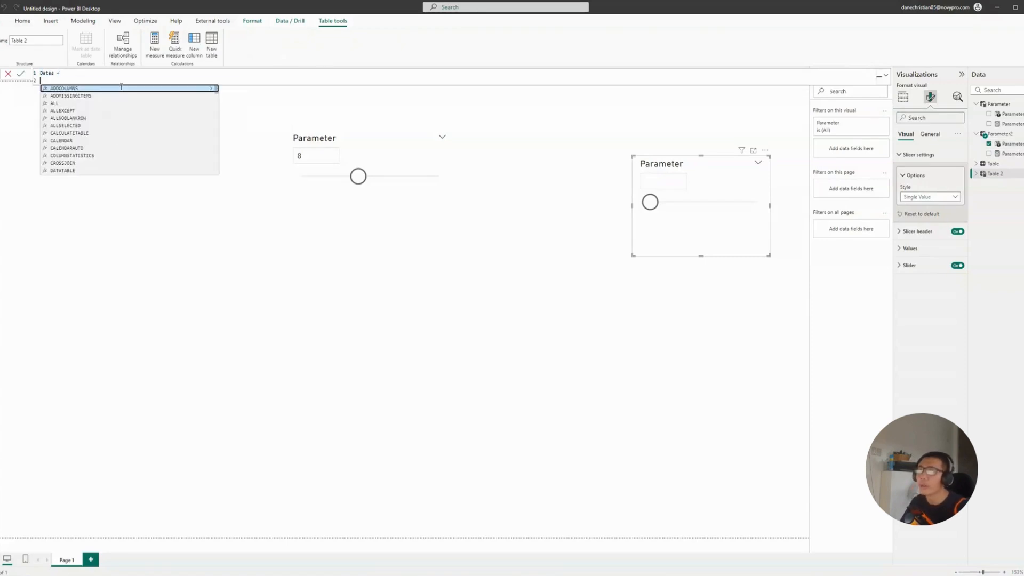
type("emd")
key("BackSpace")
key("BackSpace")
key("BackSpace")
type("endar")
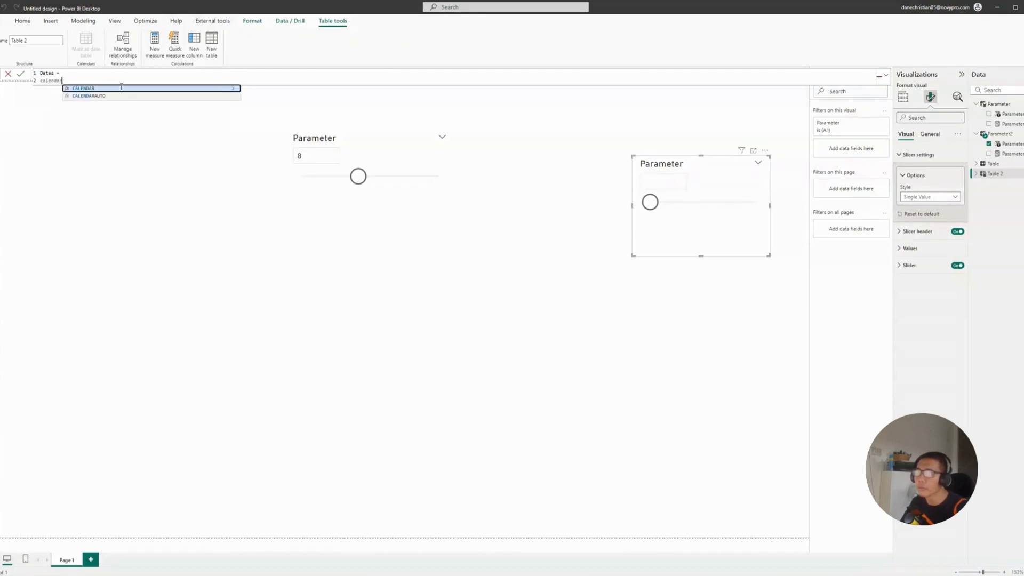
key("Tab")
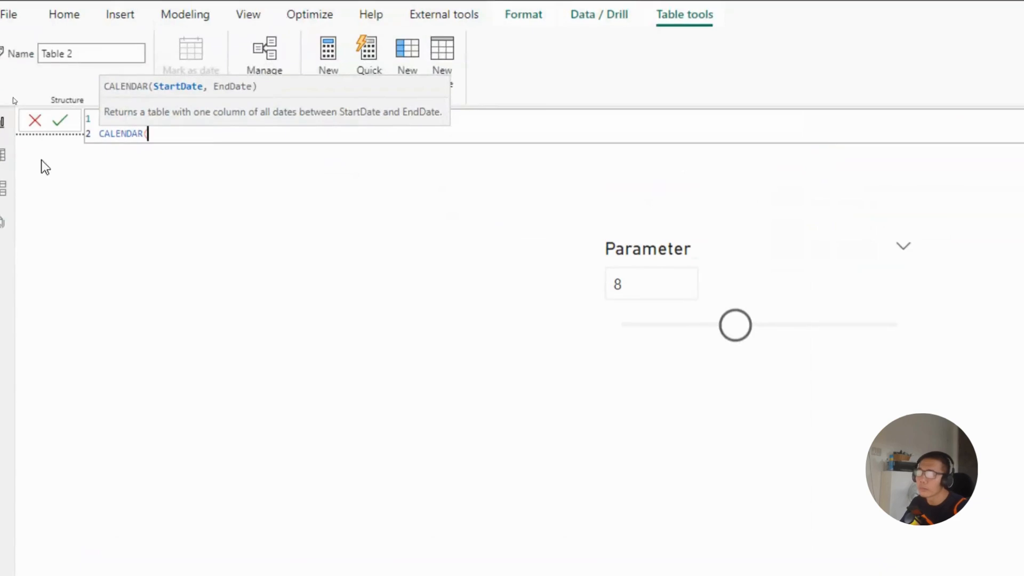
type("today")
key("Tab")
type(") ")
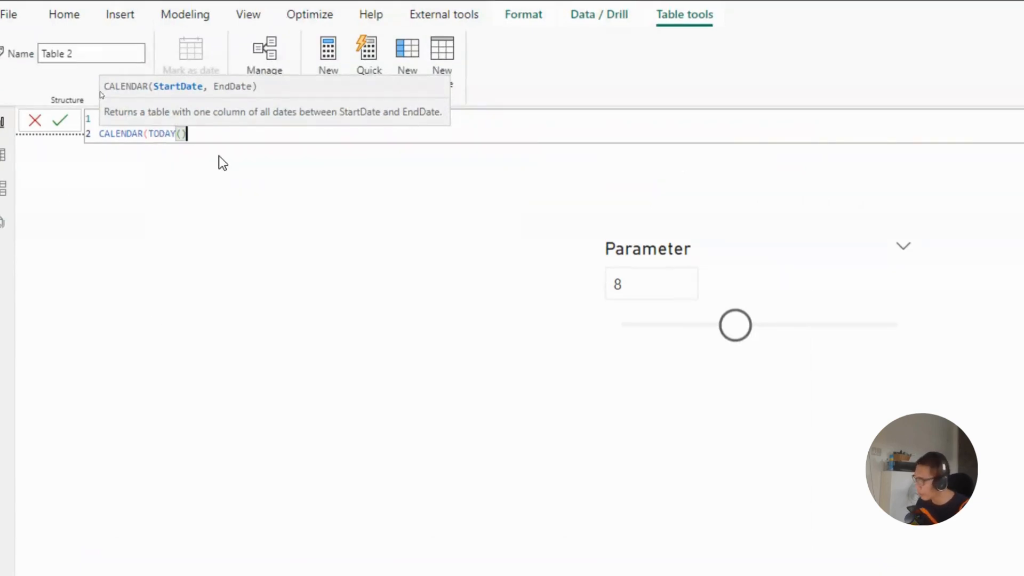
type("- 4, today")
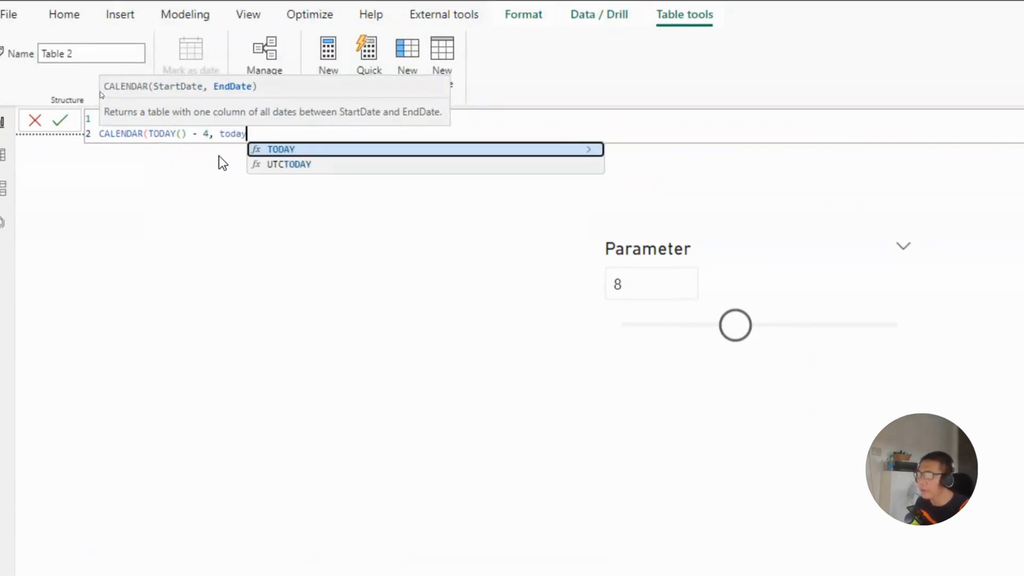
key("Tab")
type(") ")
type(")")
key("Return")
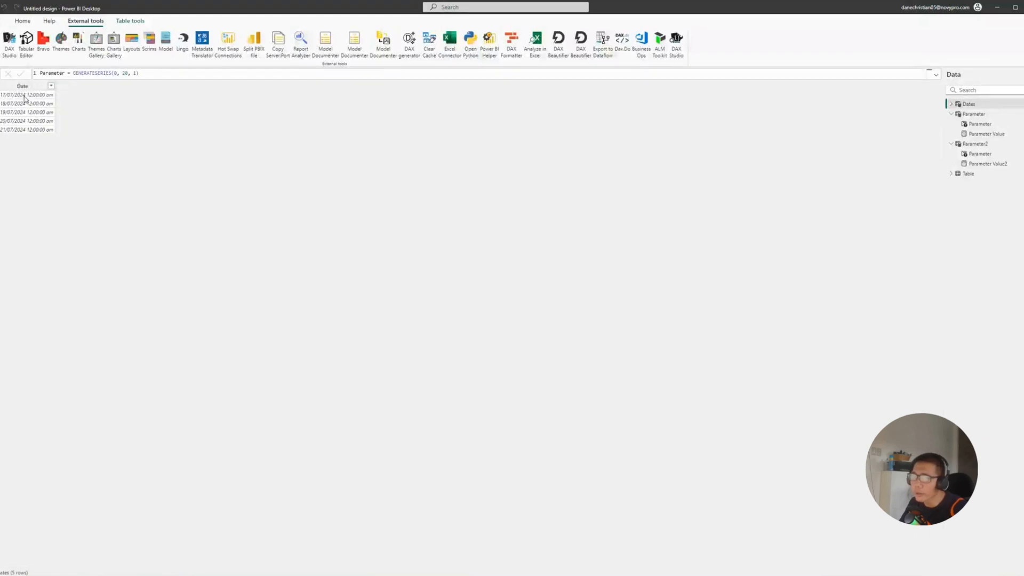
Open the model in Tabular Editor, enlarge its window and select the Dates table's Date column
left_click(23, 92)
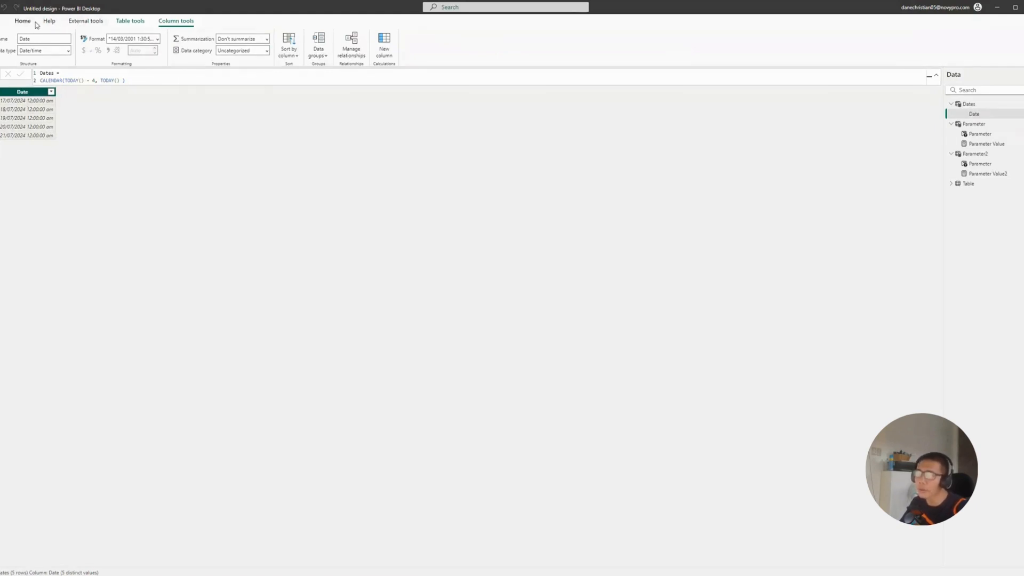
left_click(85, 21)
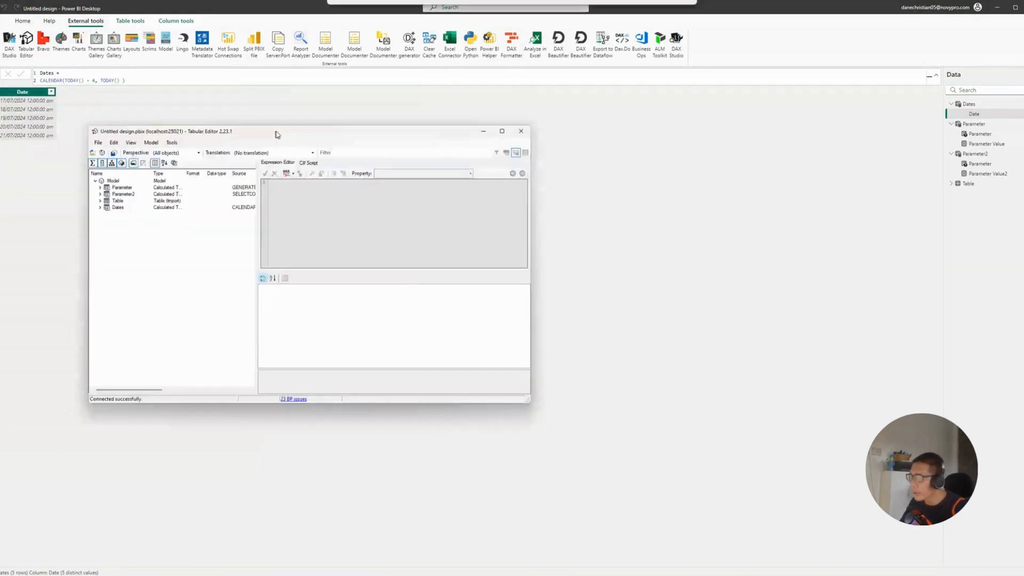
left_click_drag(542, 395, 760, 444)
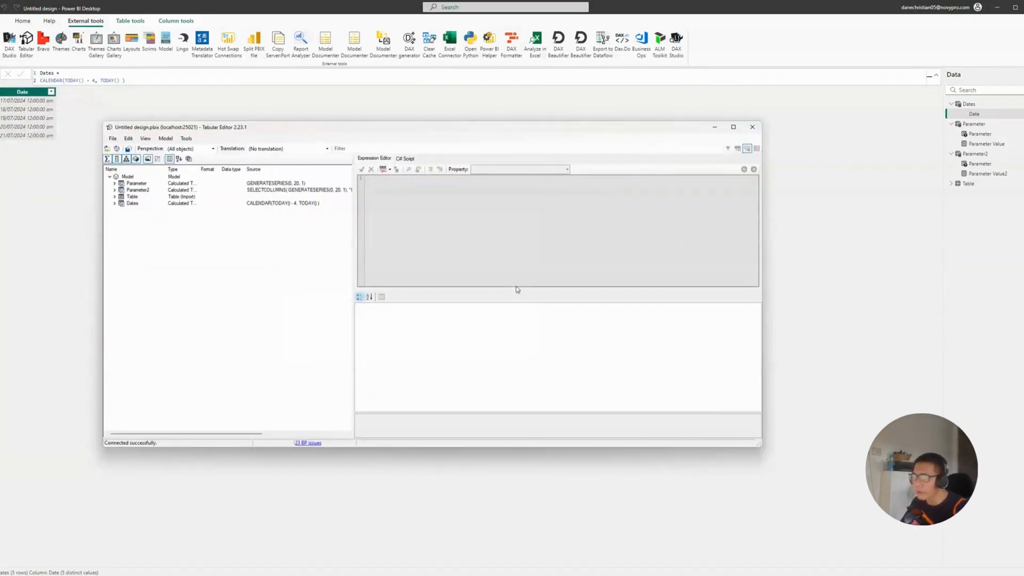
left_click(115, 204)
left_click(136, 211)
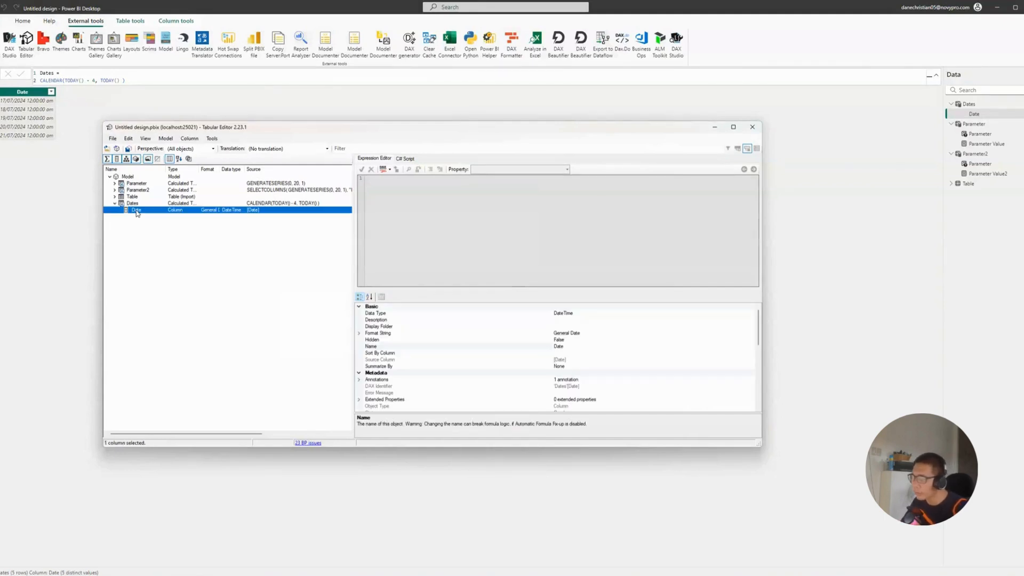
Add a new JSON extended property to the Date column's extended properties collection
scroll(591, 380, "down", 1)
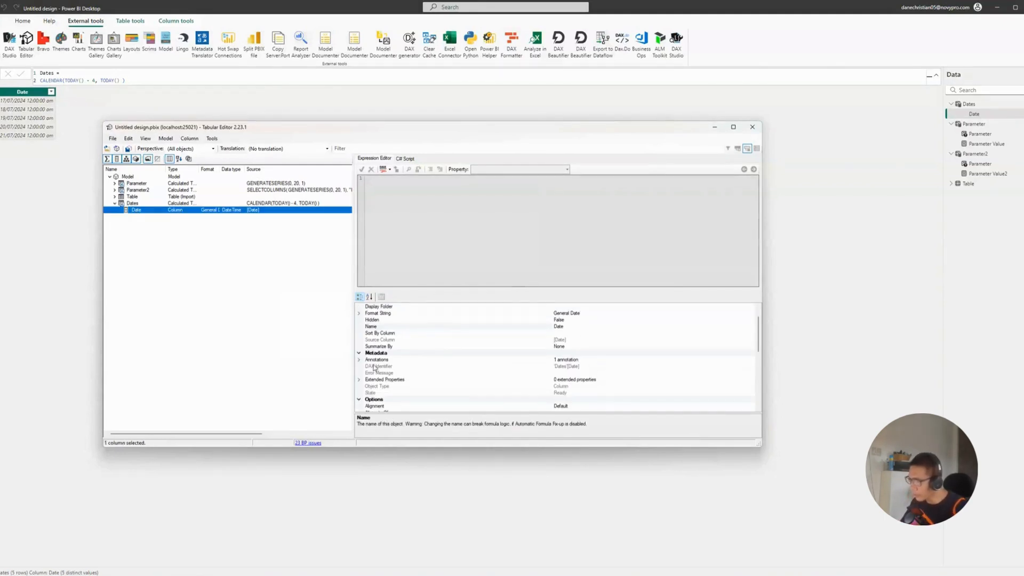
left_click(622, 381)
left_click(753, 380)
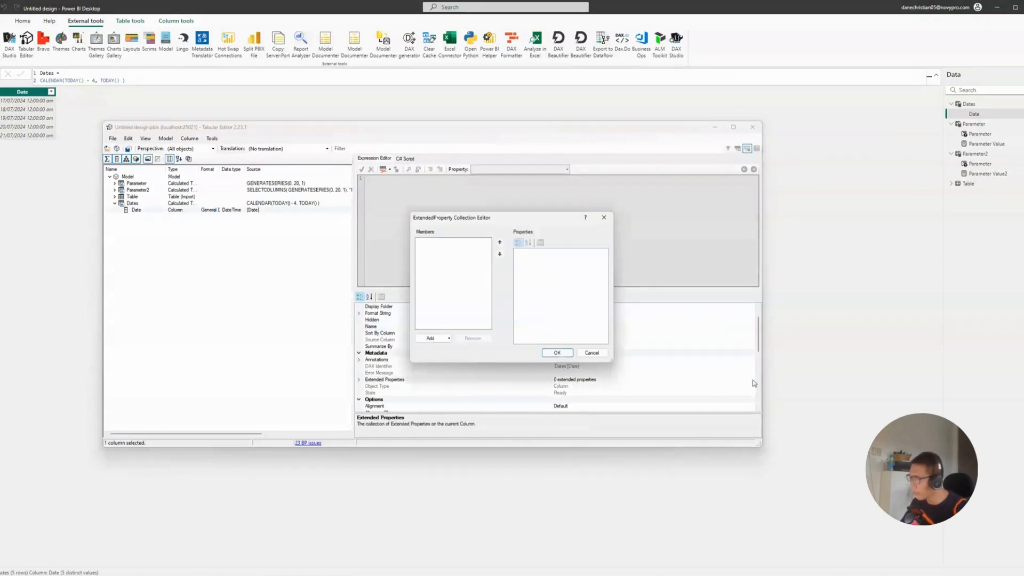
left_click(448, 338)
left_click(446, 357)
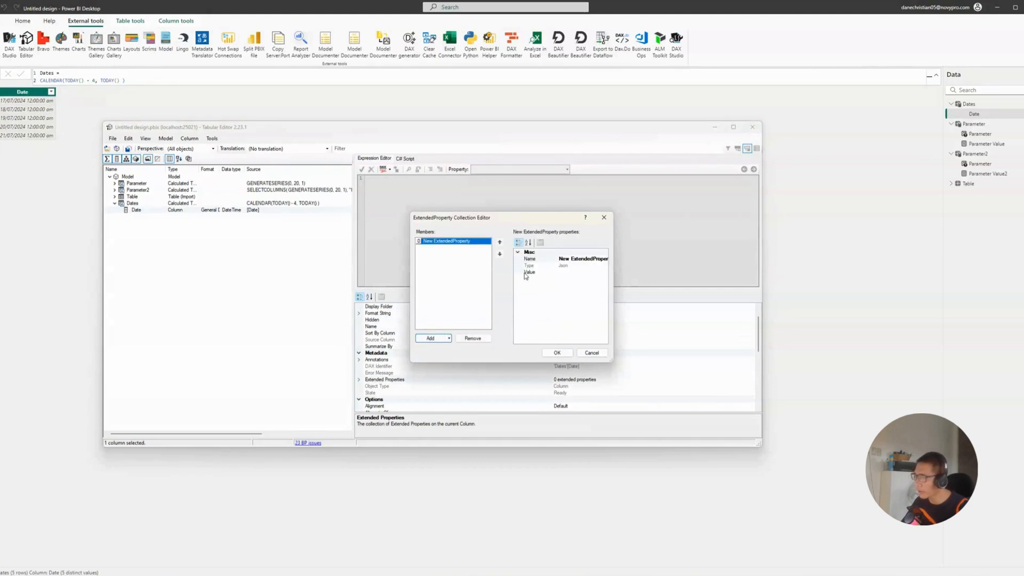
Name the new extended property ParameterMetadata, copying the name from the Notepad note
key("alt+Tab")
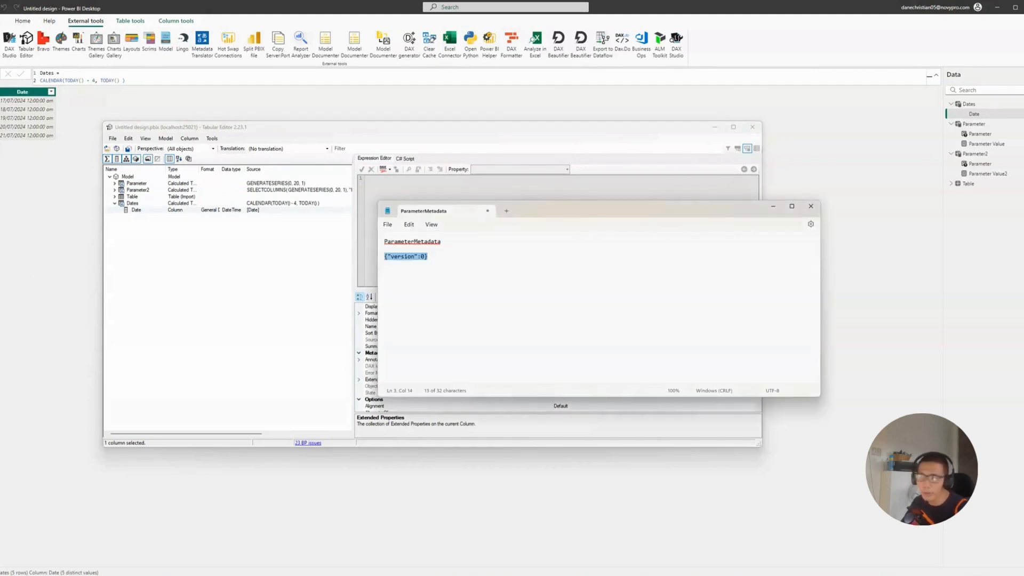
left_click_drag(444, 242, 379, 255)
key("ctrl+c")
key("alt+Tab")
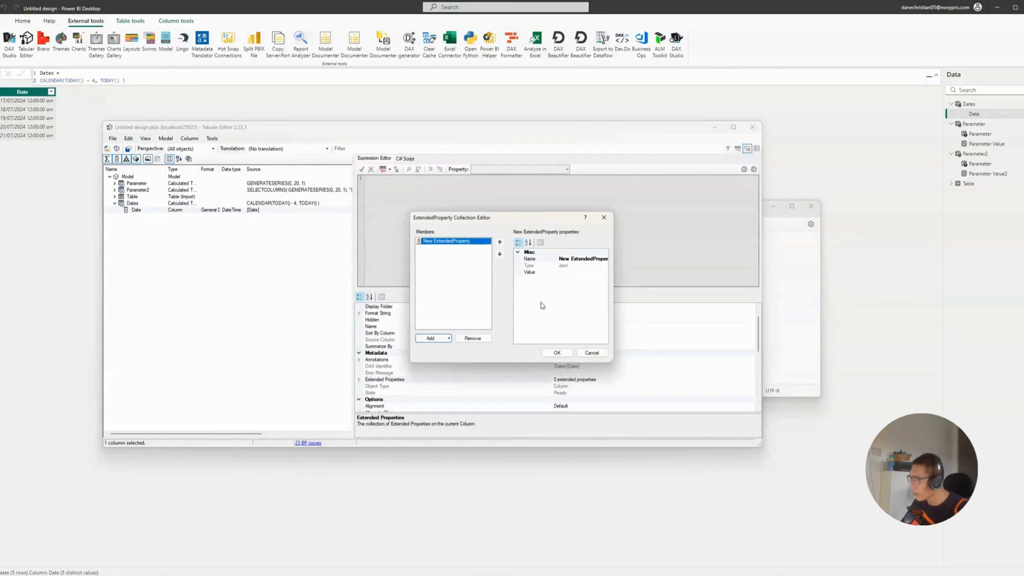
left_click(580, 259)
key("ctrl+v")
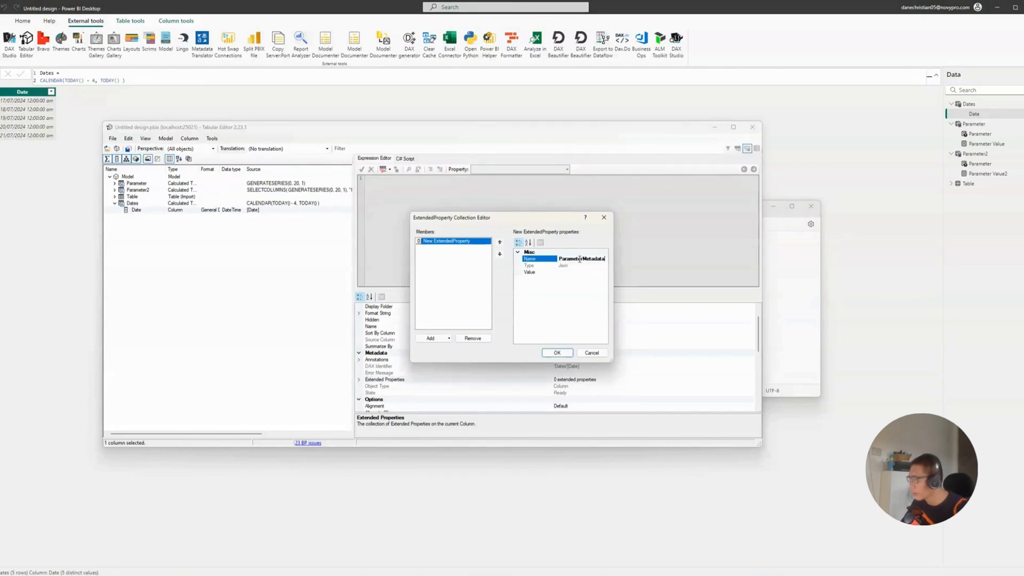
Fill the property's value with {"version":0} copied from Notepad and accept the extended property collection
left_click(529, 265)
key("alt+Tab")
left_click_drag(442, 261, 379, 258)
key("ctrl+c")
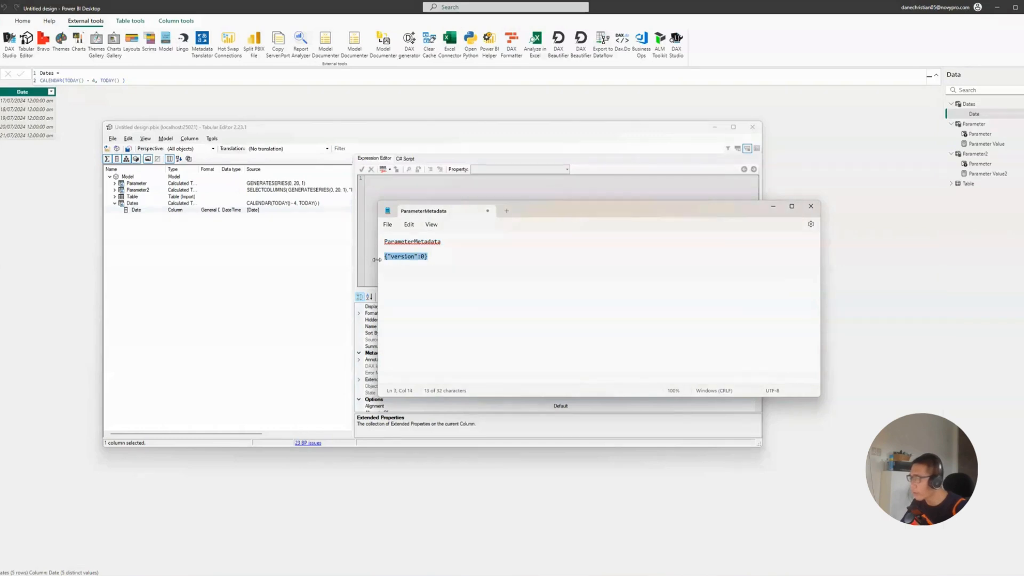
key("alt+Tab")
key("Down")
key("ctrl+v")
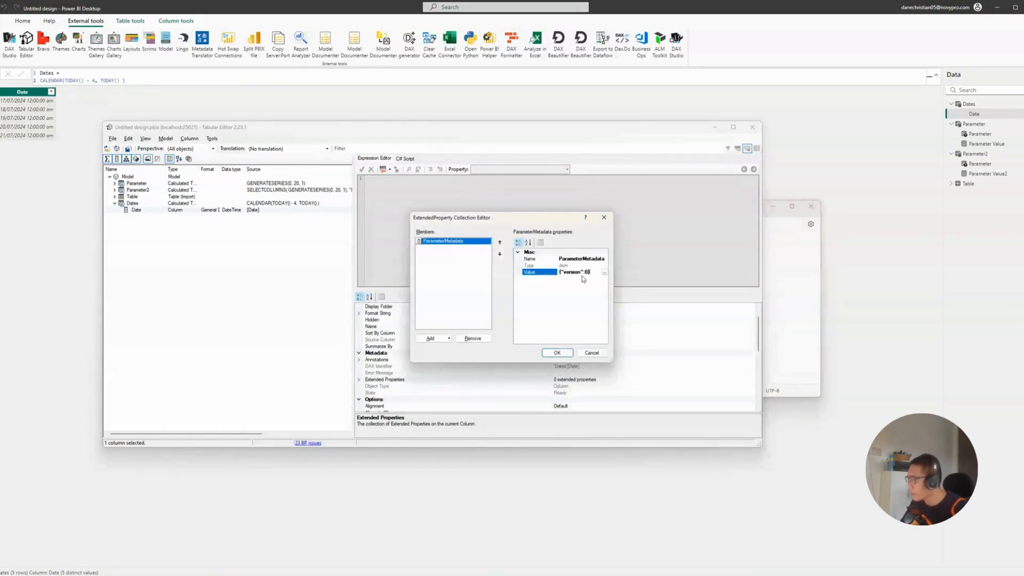
left_click(557, 353)
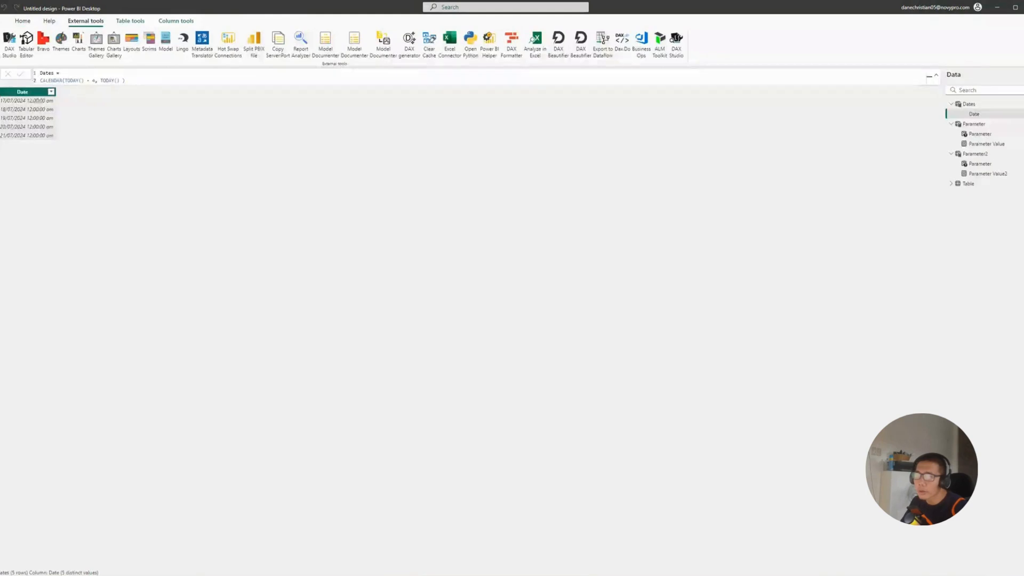
Set the display format of the Dates table's Date column to d mmmm yyyy
left_click(1, 115)
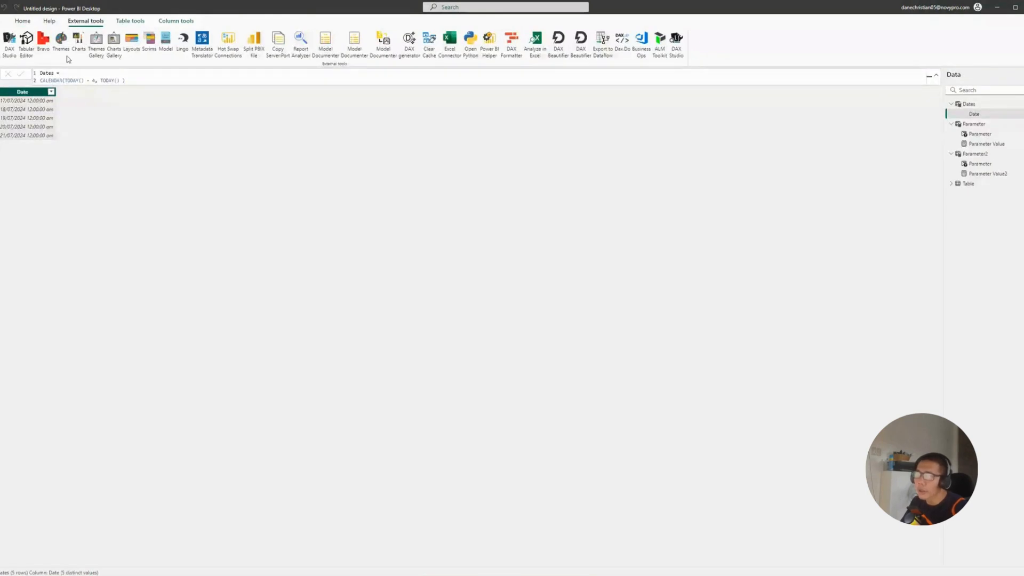
left_click(22, 20)
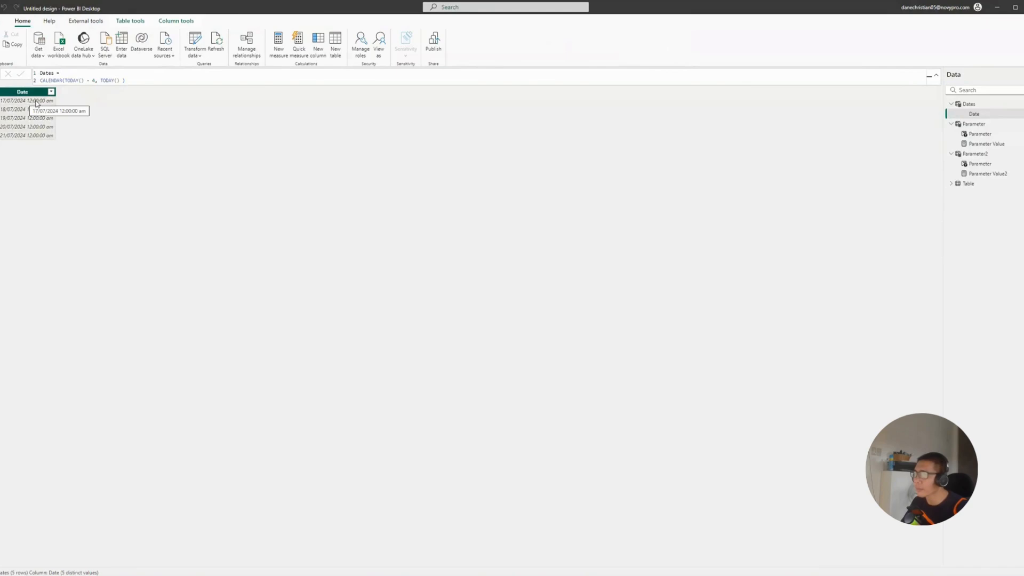
left_click(130, 20)
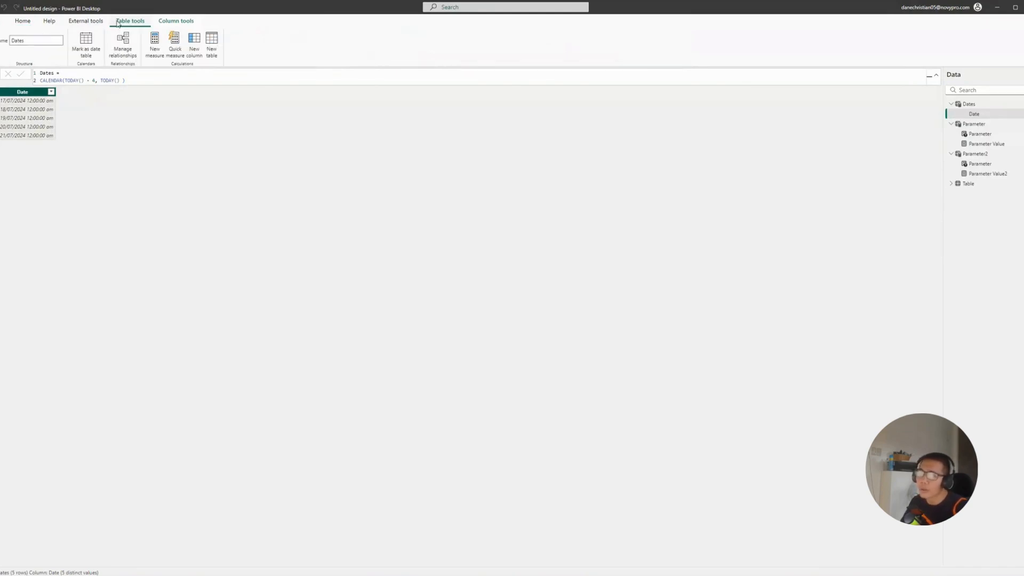
left_click(86, 21)
left_click(176, 21)
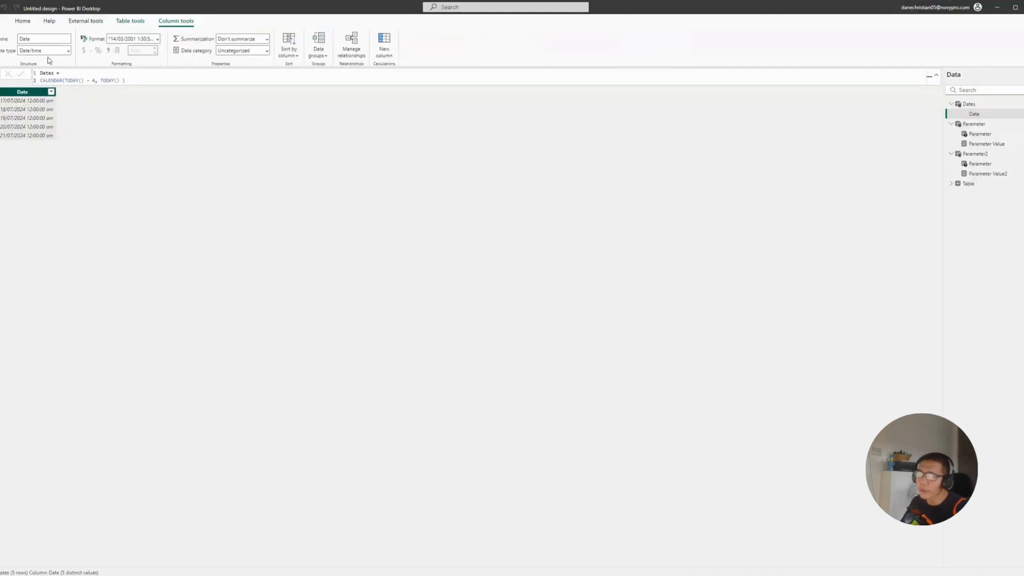
left_click(68, 51)
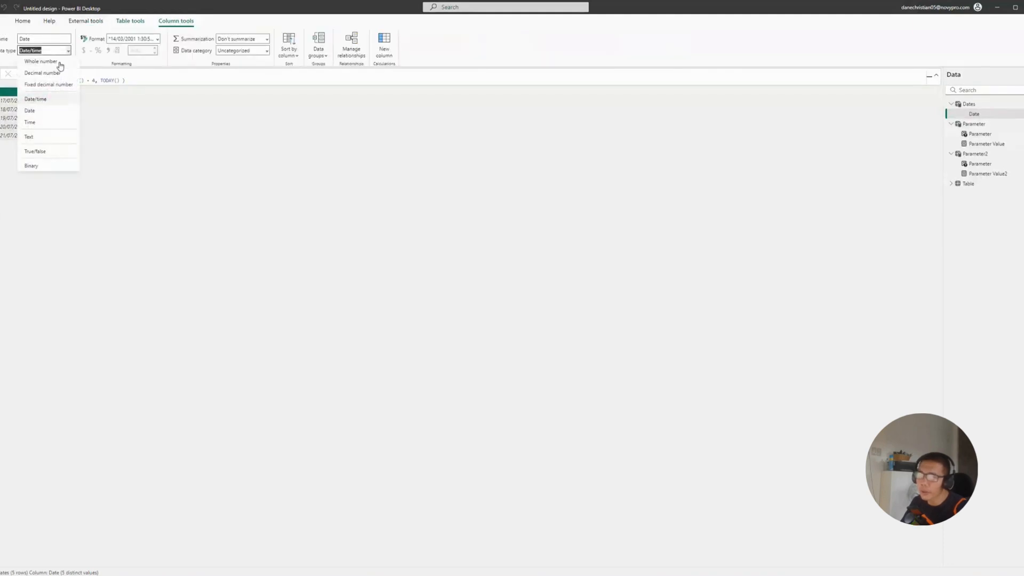
left_click(158, 39)
left_click(147, 170)
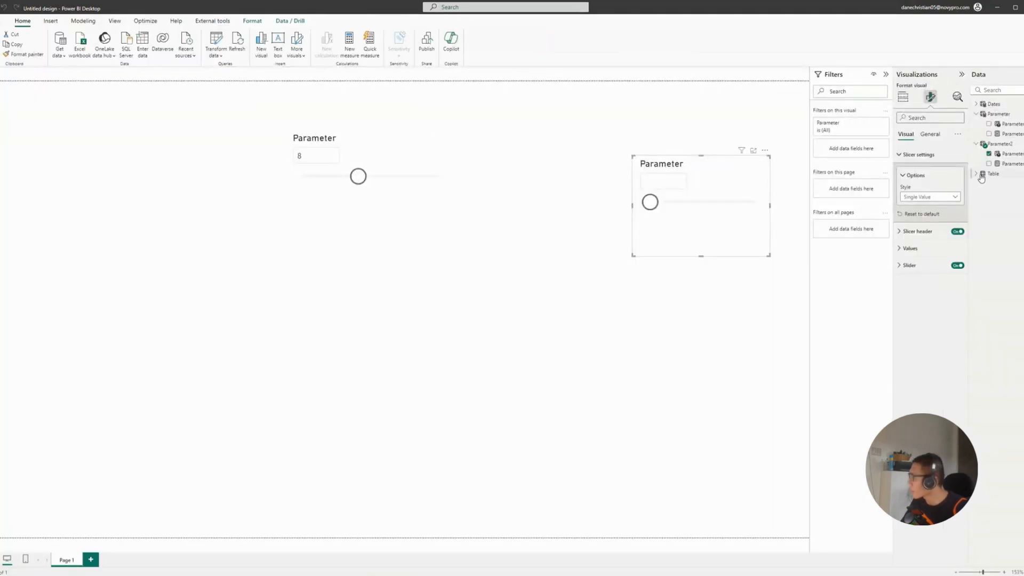
Add a slicer with the Dates table's Date field below the first Parameter slicer on the report page and shrink it slightly
left_click(982, 175)
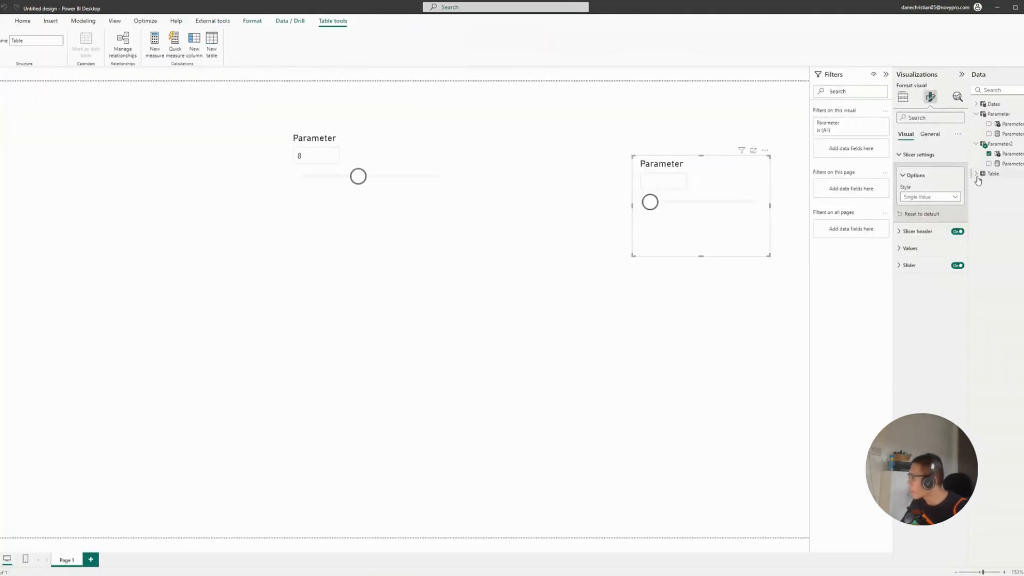
left_click(978, 104)
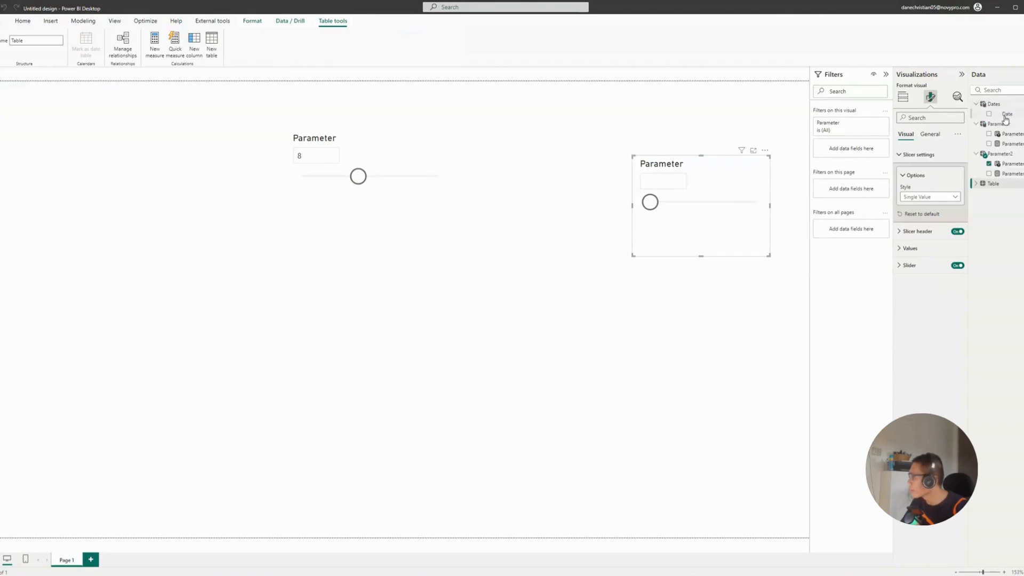
left_click_drag(1007, 113, 423, 374)
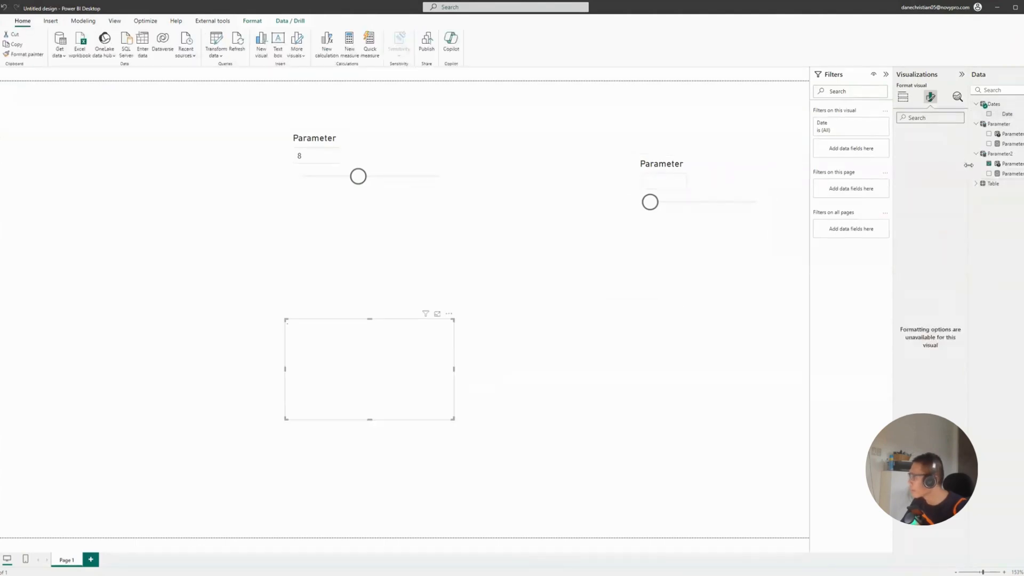
left_click(903, 97)
left_click(936, 163)
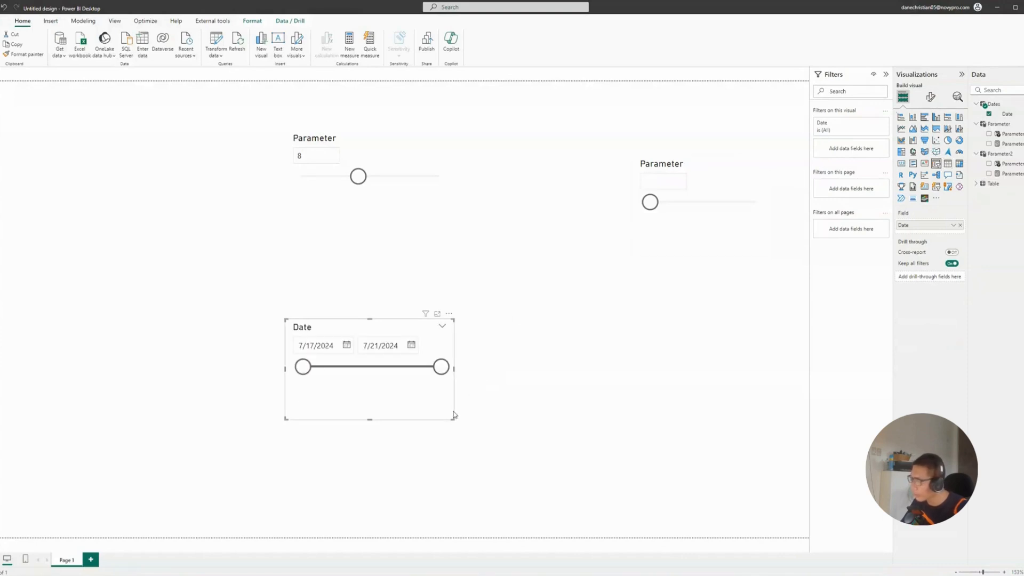
left_click_drag(450, 416, 439, 397)
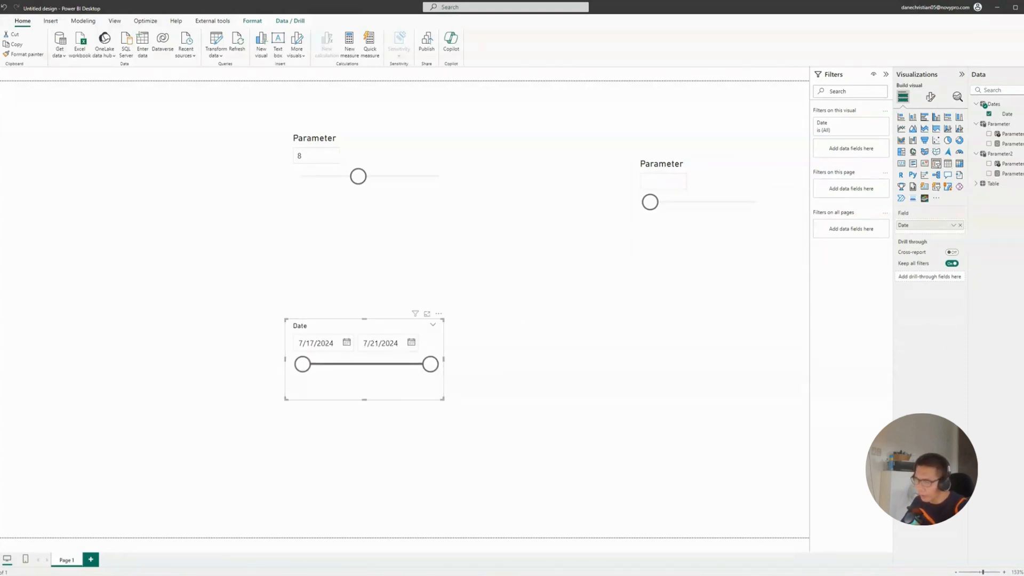
Return to Tabular Editor, update its metadata with the outside model change and check the Date column's extended properties
mouse_move(269, 561)
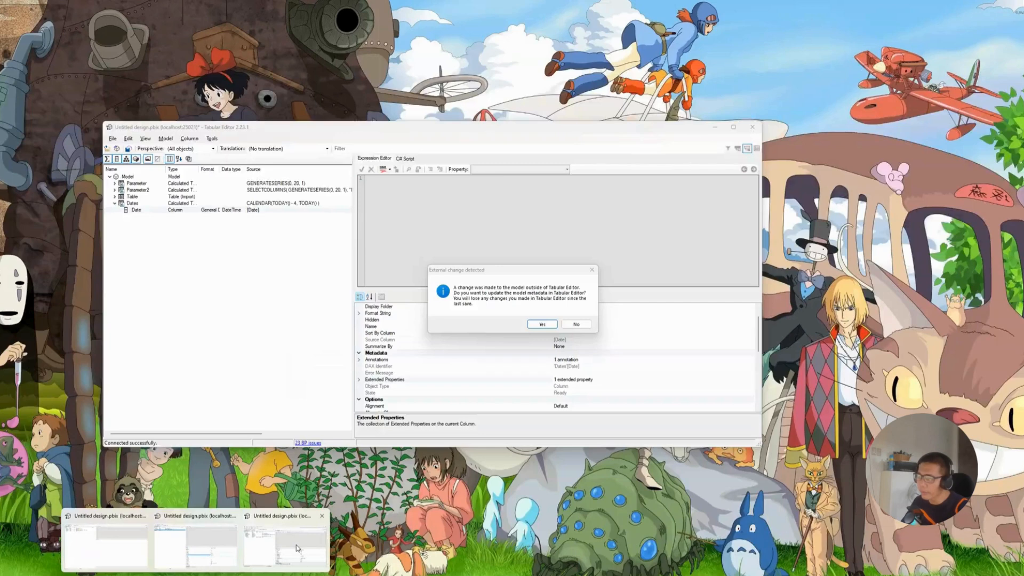
left_click(297, 545)
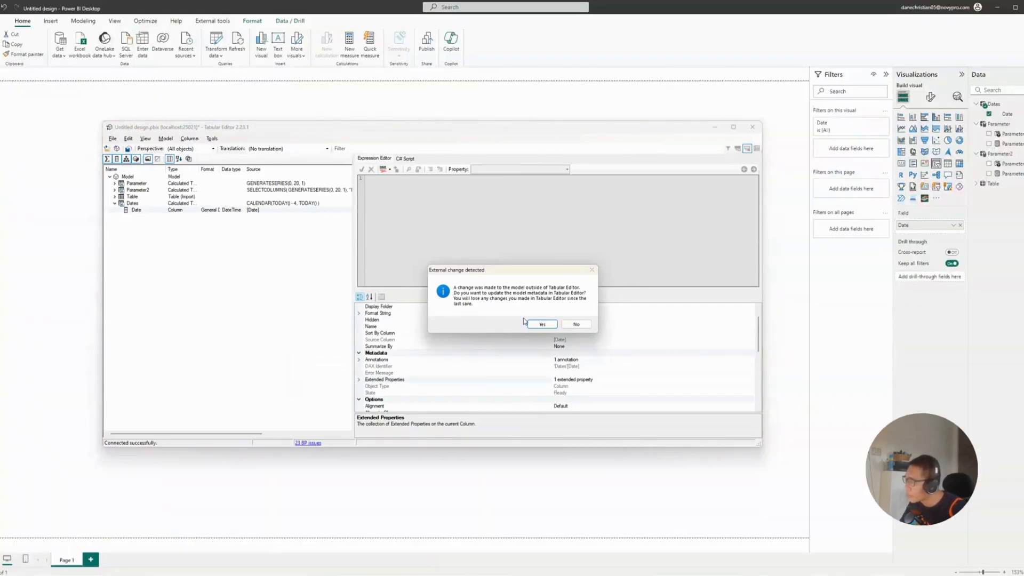
left_click(539, 324)
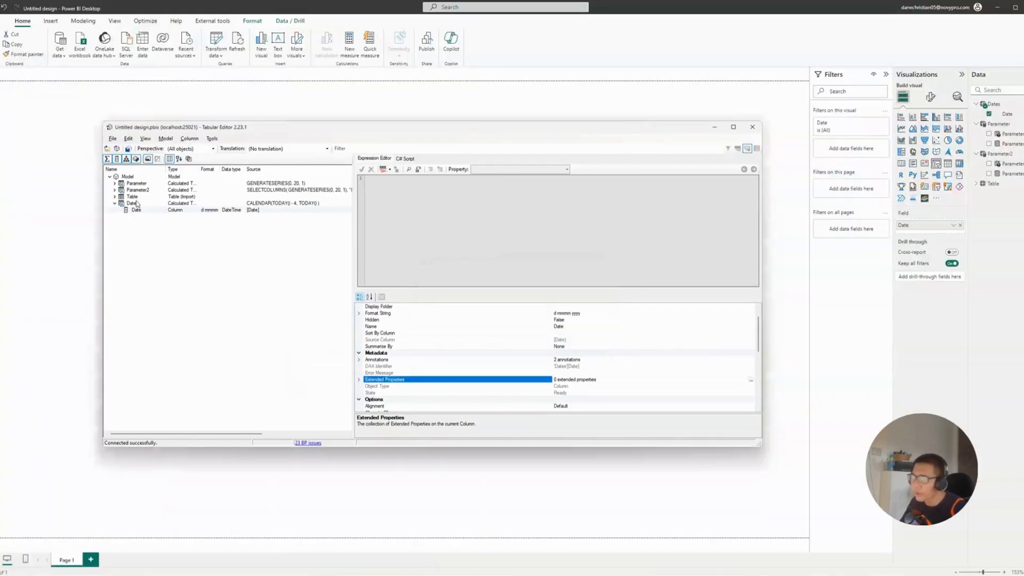
scroll(625, 359, "down", 1)
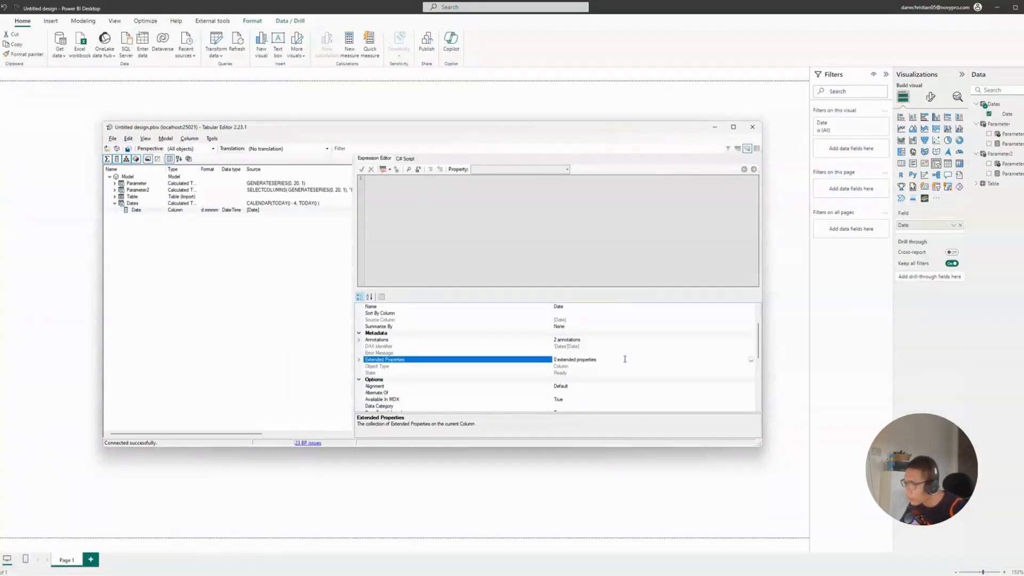
Close the leftover Tabular Editor windows and return to the report page
mouse_move(178, 573)
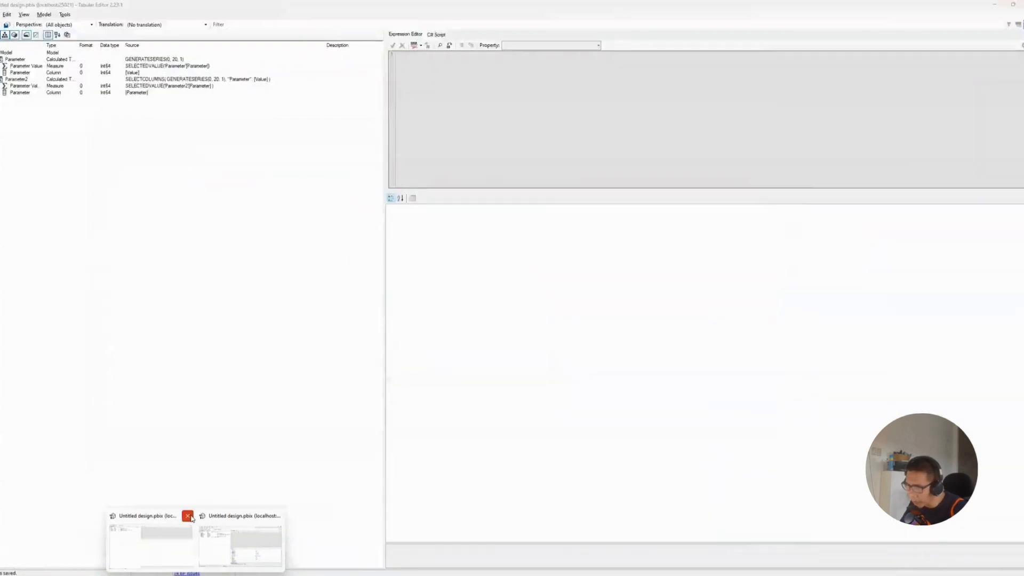
left_click(188, 516)
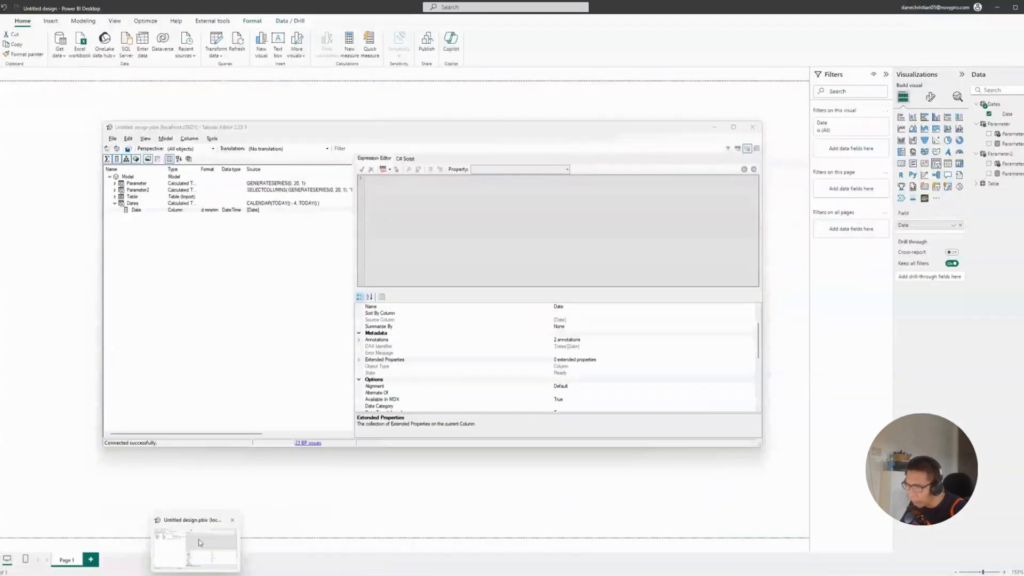
left_click(246, 345)
left_click(753, 127)
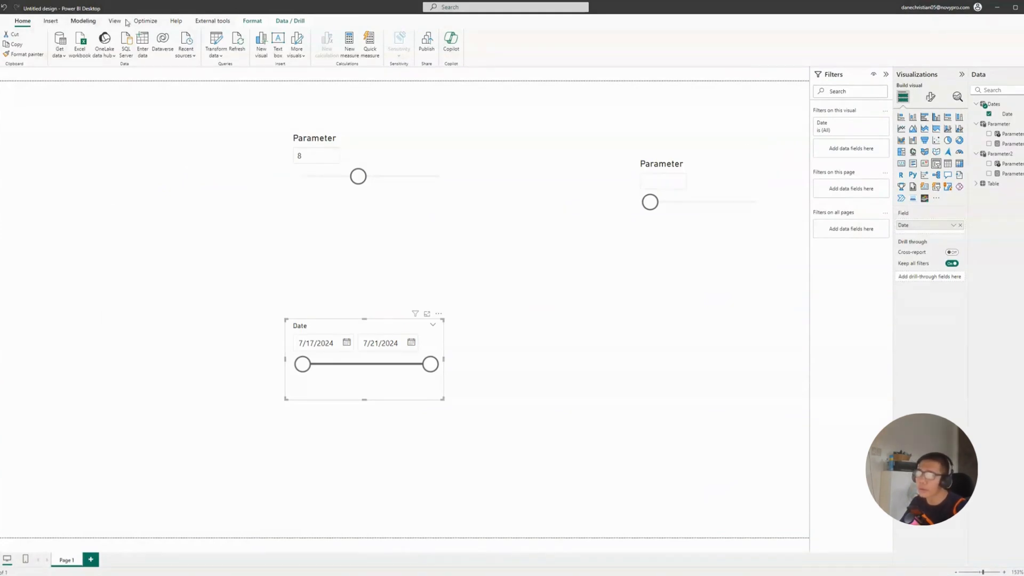
Reopen the model in Tabular Editor, select the Dates table's Date column and enlarge the window
left_click(212, 21)
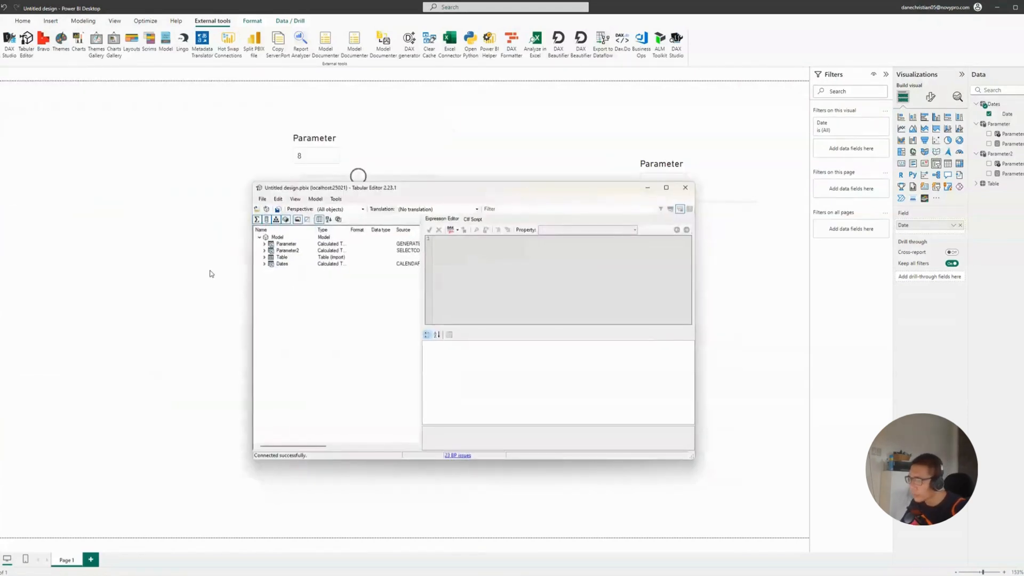
left_click(264, 266)
left_click(296, 272)
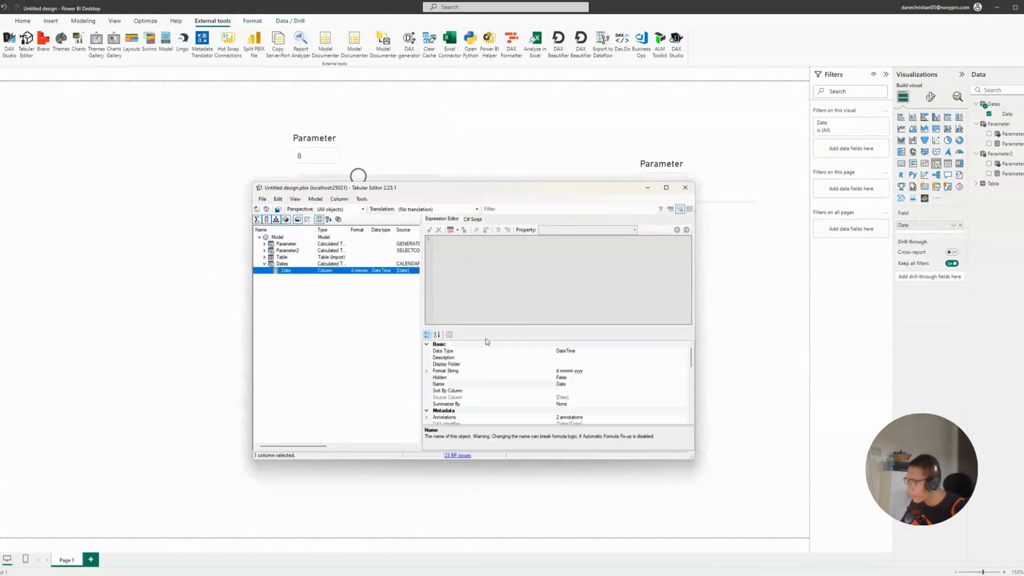
left_click_drag(738, 479, 839, 527)
Open the Date column's extended properties collection and add a new JSON extended property
scroll(734, 441, "down", 1)
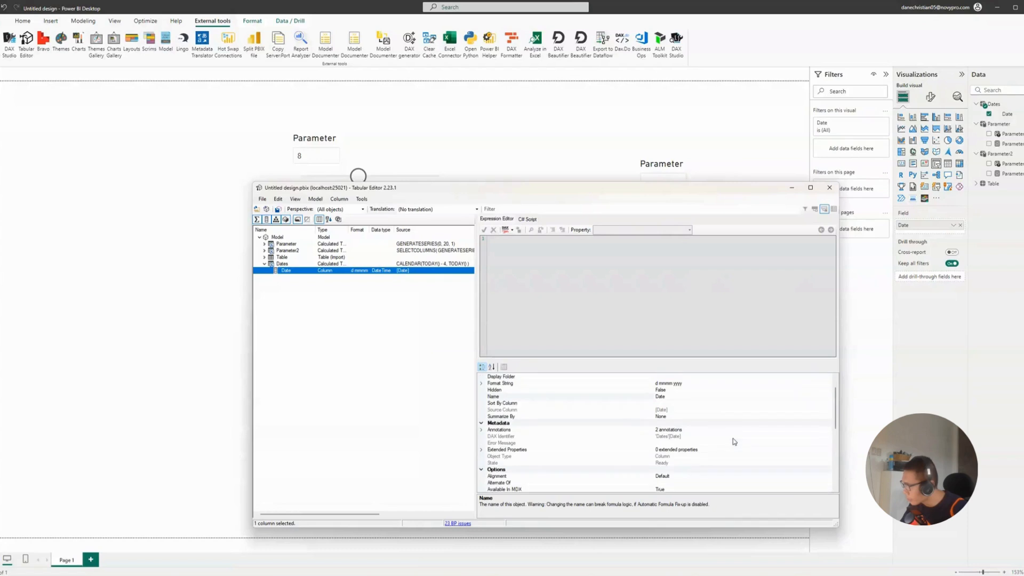
scroll(733, 441, "down", 1)
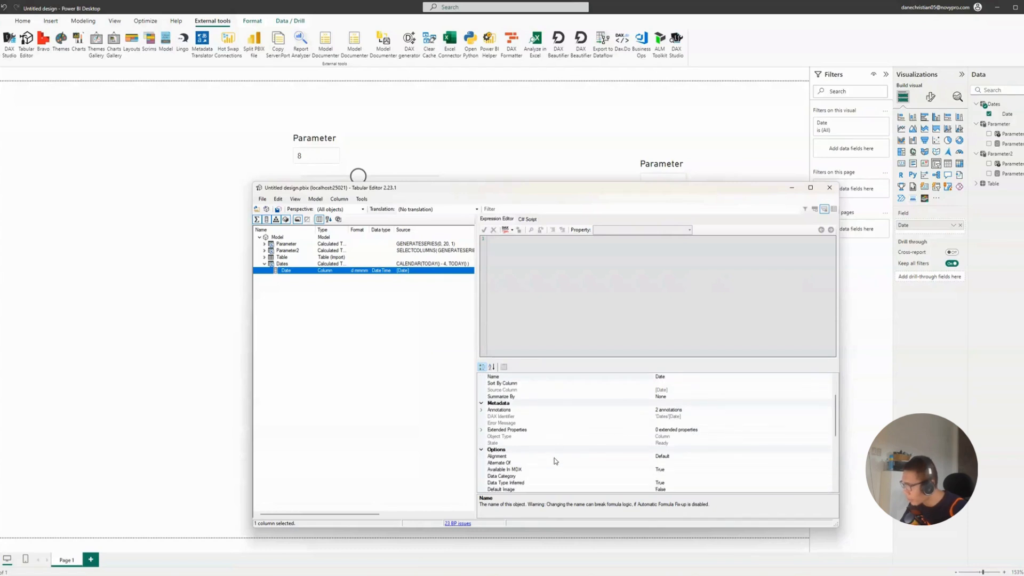
scroll(555, 461, "down", 1)
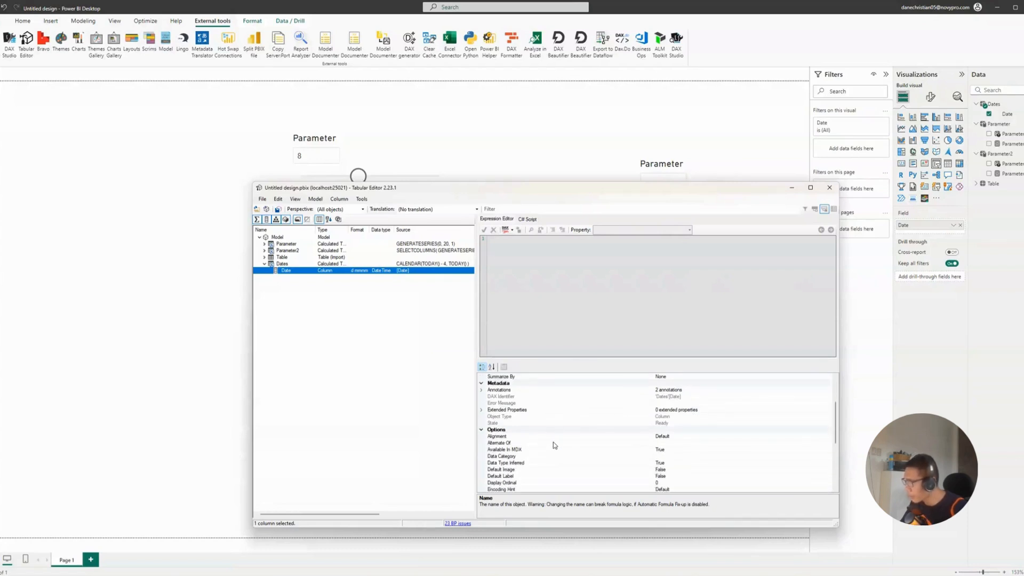
left_click(680, 410)
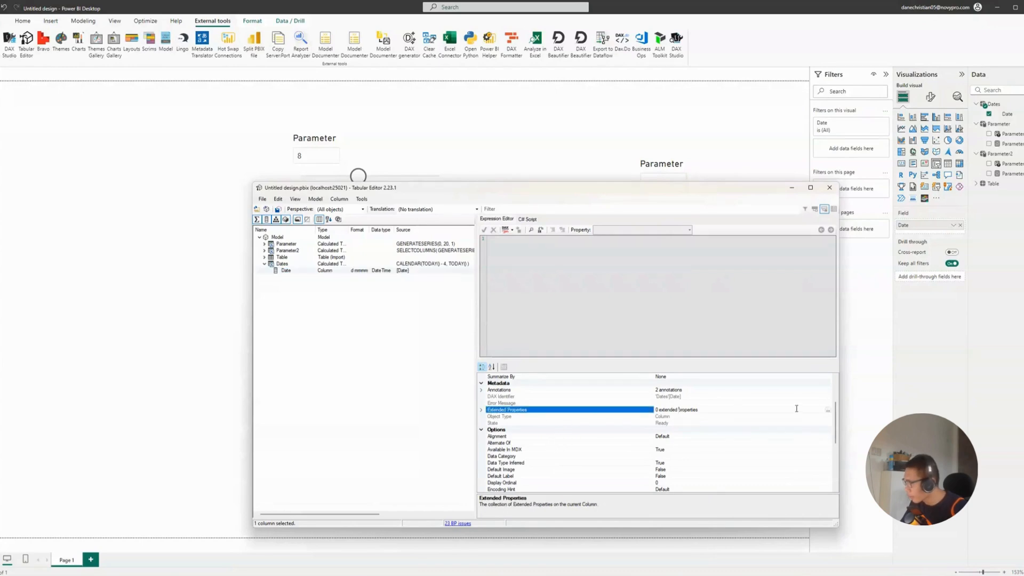
left_click(828, 410)
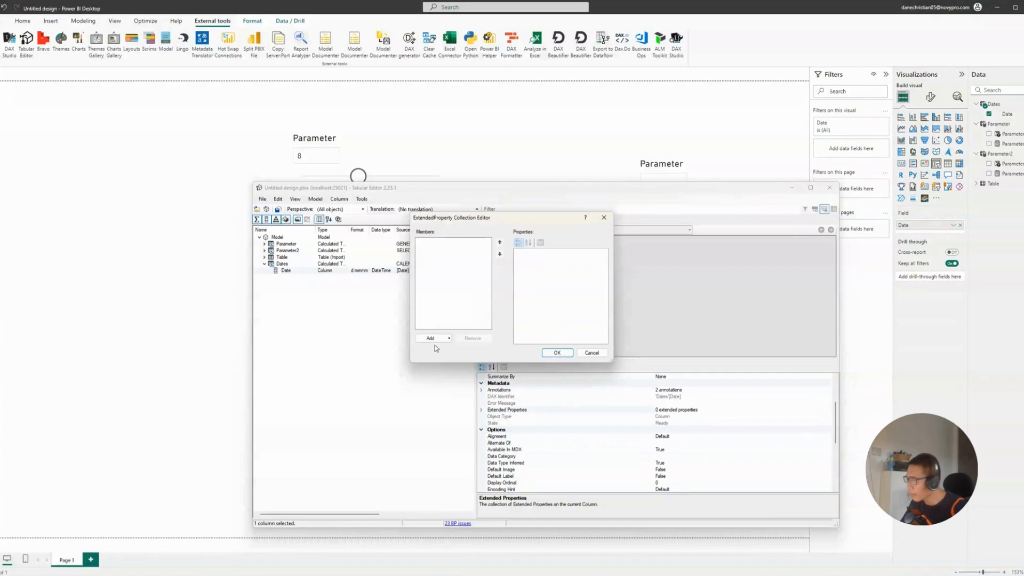
left_click(453, 339)
left_click(442, 356)
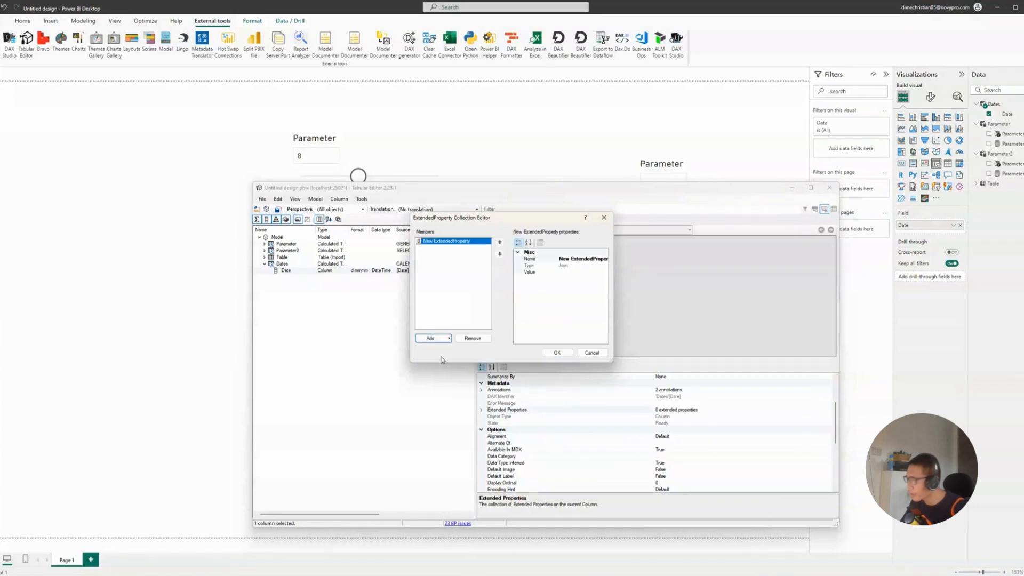
Rename the new extended property ParameterMetadata, using the name from the Notepad note
left_click(569, 259)
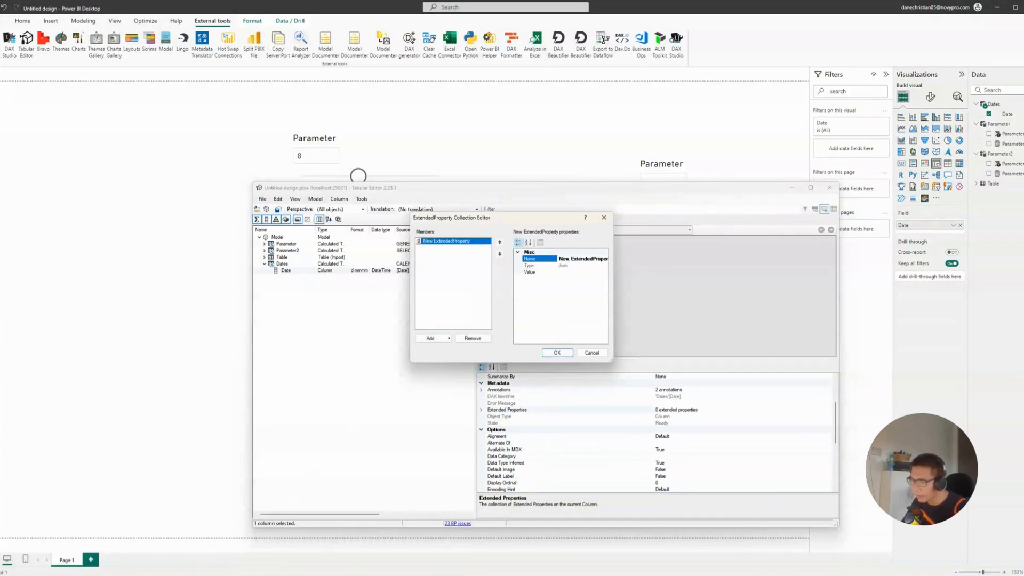
key("alt+Tab")
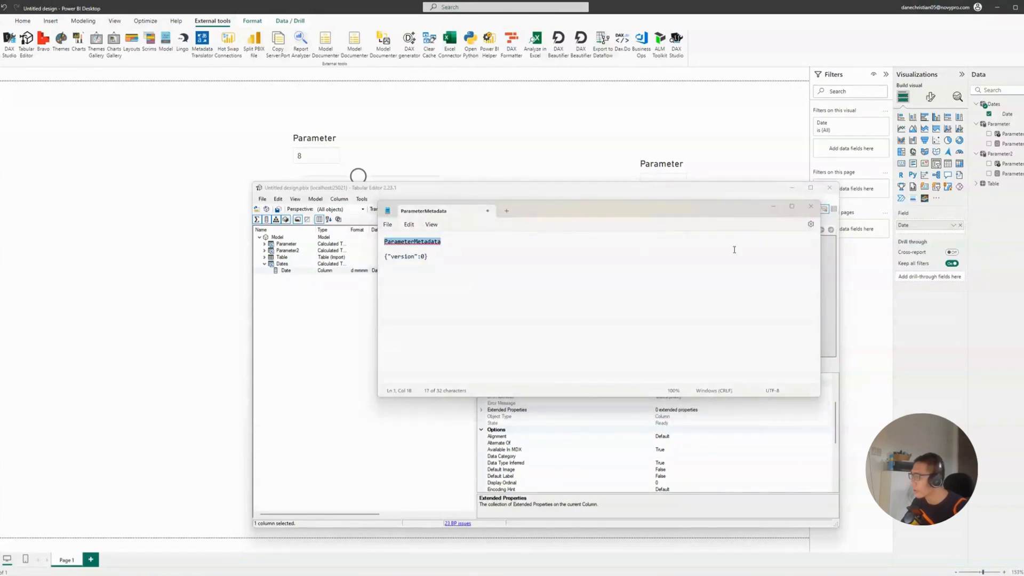
key("alt+Tab")
type("ParameterMetadata")
key("Return")
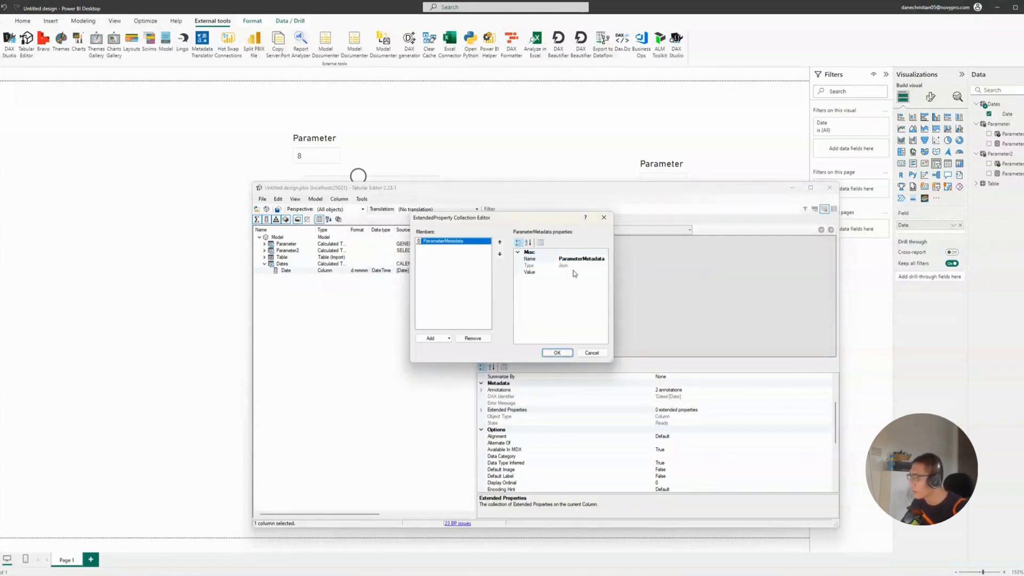
Set the ParameterMetadata value to {"version":0} copied from Notepad, accept the collection and save the changes to the model
left_click(575, 273)
key("alt+Tab")
left_click_drag(440, 258, 368, 261)
key("ctrl+c")
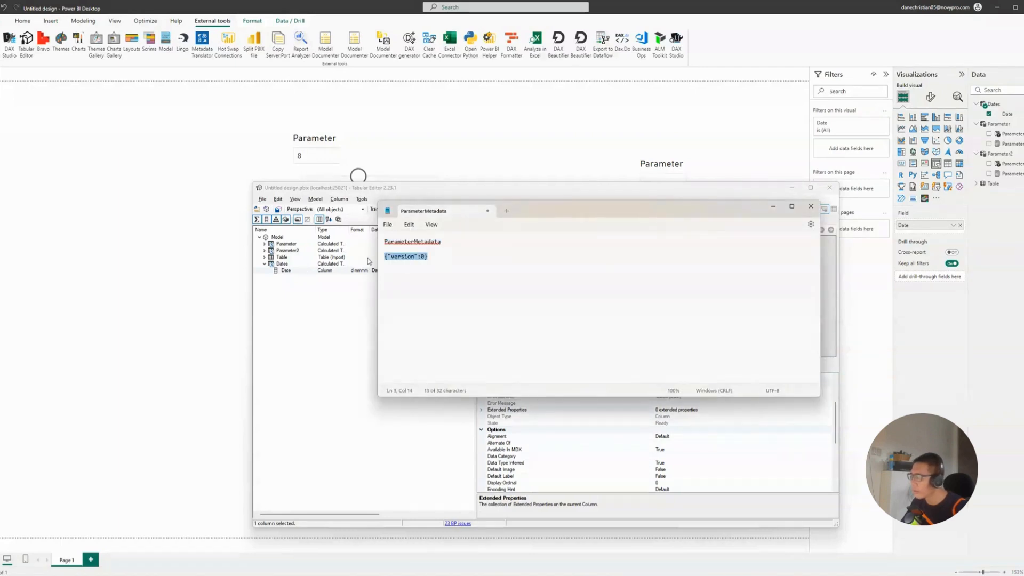
key("alt+Tab")
key("ctrl+v")
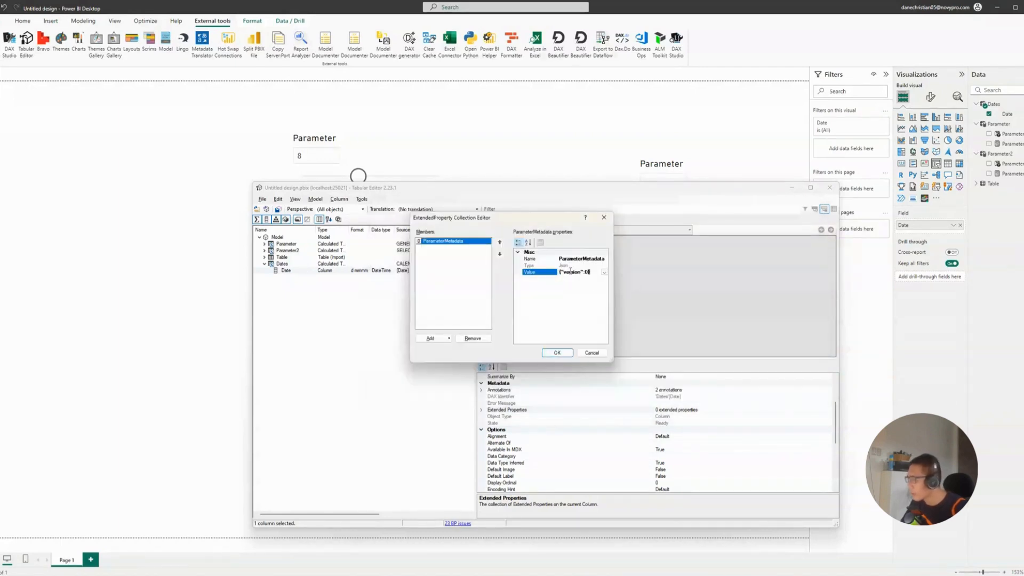
left_click(566, 353)
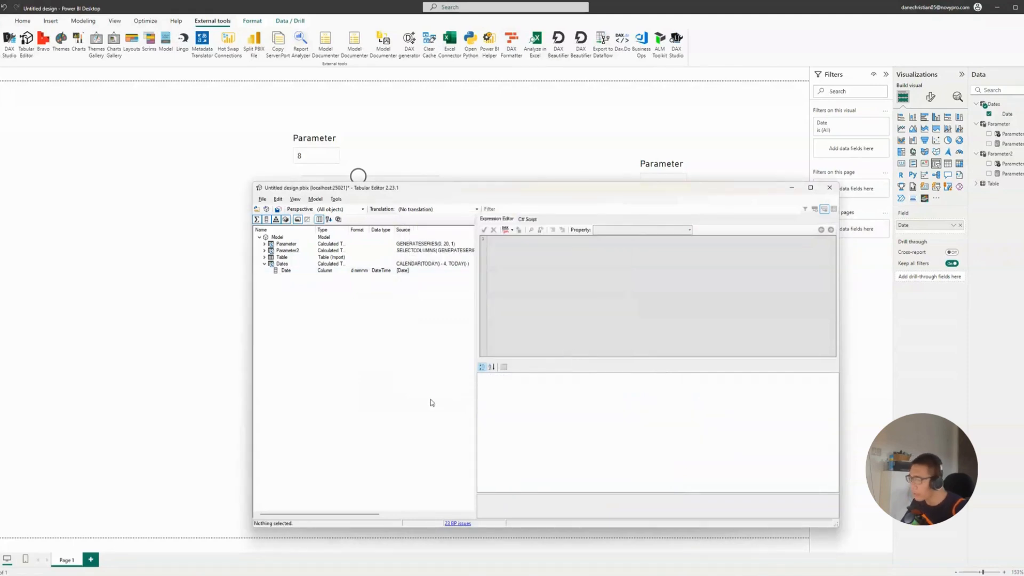
key("ctrl+s")
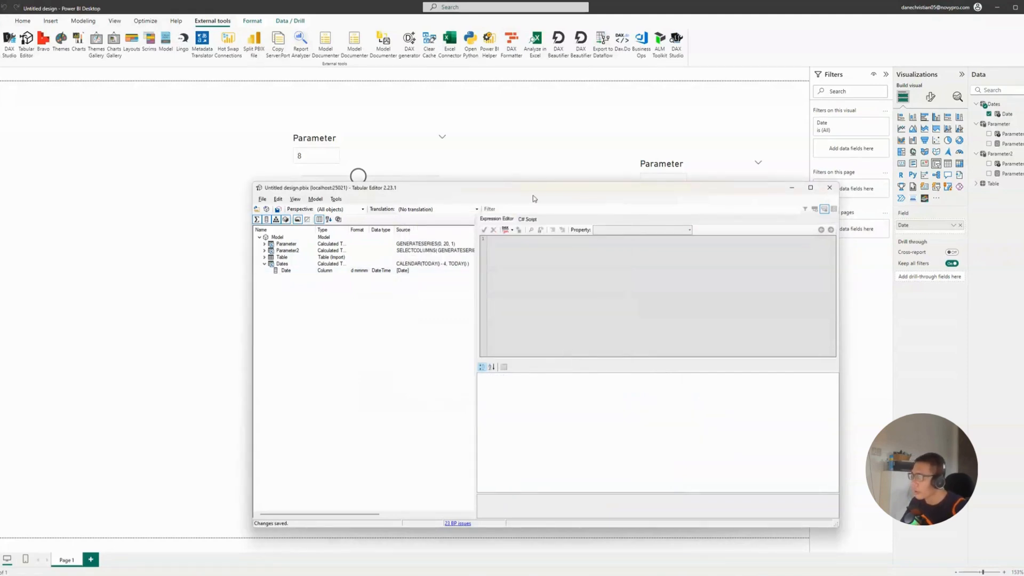
Back in the report, move the existing Date slicer aside and place the Dates table's Date field below the second Parameter slicer
left_click(68, 246)
left_click_drag(334, 324, 238, 260)
left_click(793, 352)
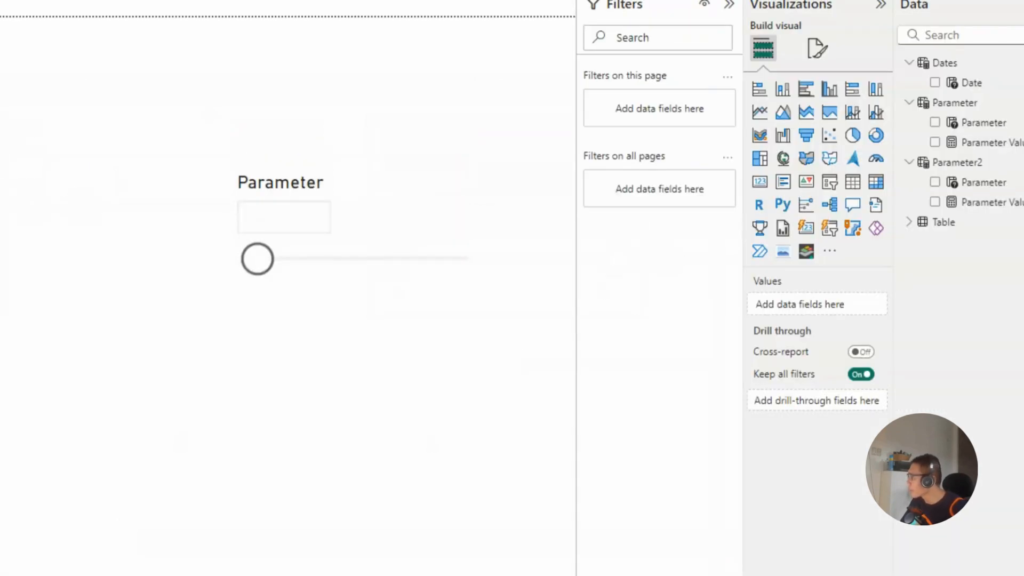
left_click_drag(969, 84, 288, 460)
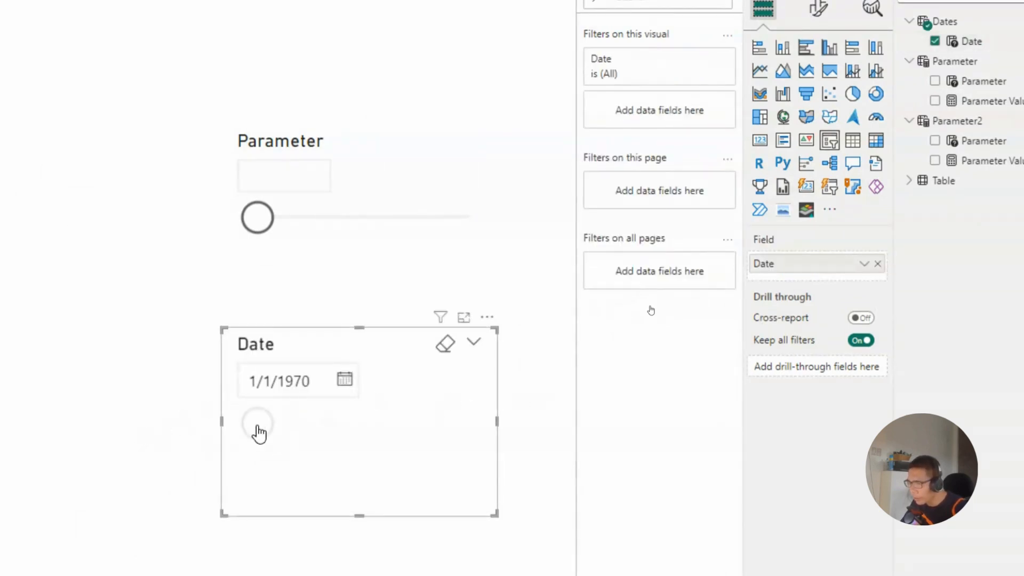
Move the new Date slicer closer beneath the second Parameter slicer and enlarge it
left_click_drag(222, 421, 309, 421)
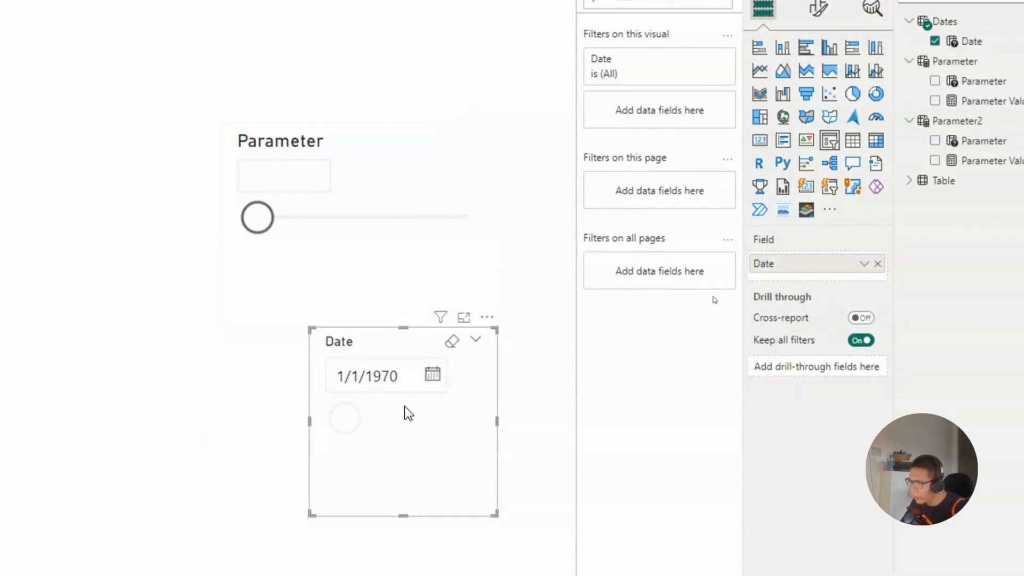
left_click_drag(384, 326, 344, 297)
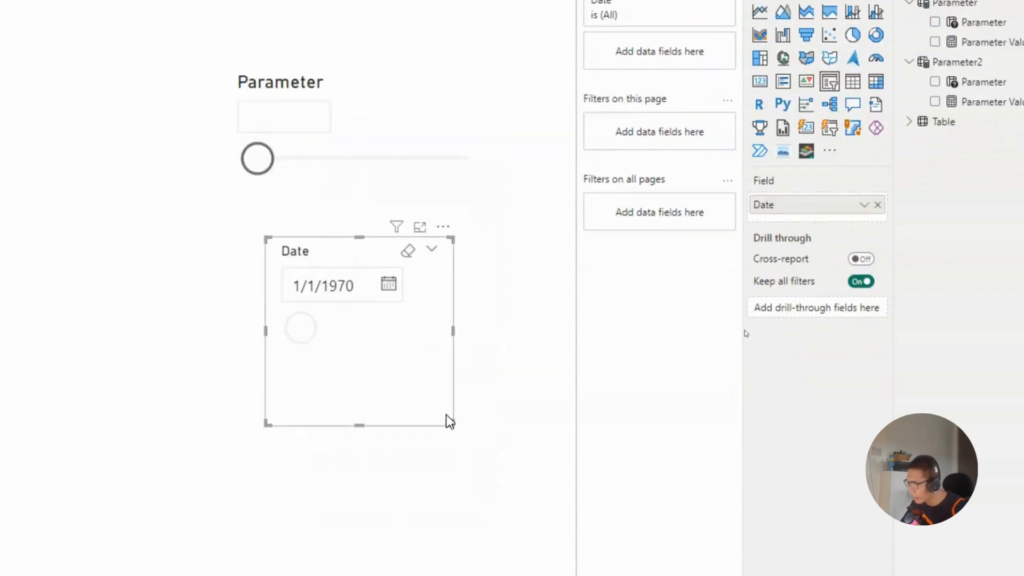
left_click_drag(452, 424, 574, 462)
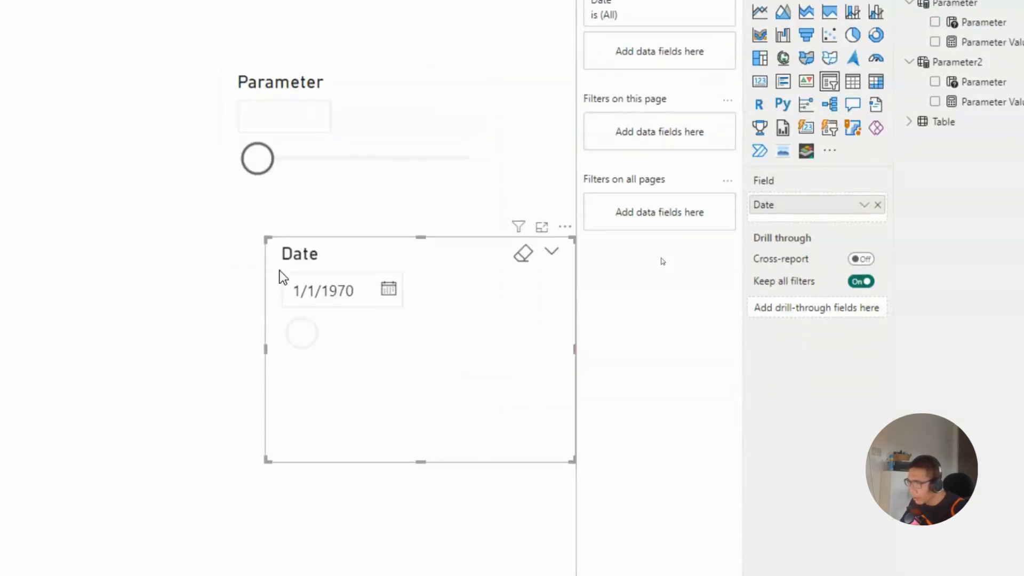
Browse the new Date slicer's calendar from January 1970 to February 1971 for selectable days, then close it
left_click(392, 289)
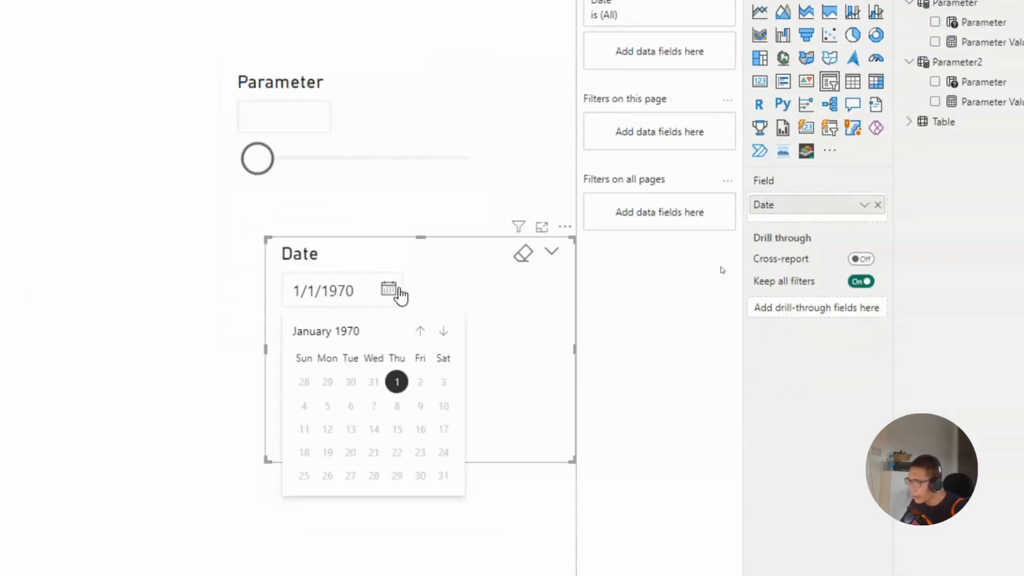
left_click(445, 333)
left_click(444, 332)
left_click(444, 332)
left_click(444, 332)
left_click(445, 332)
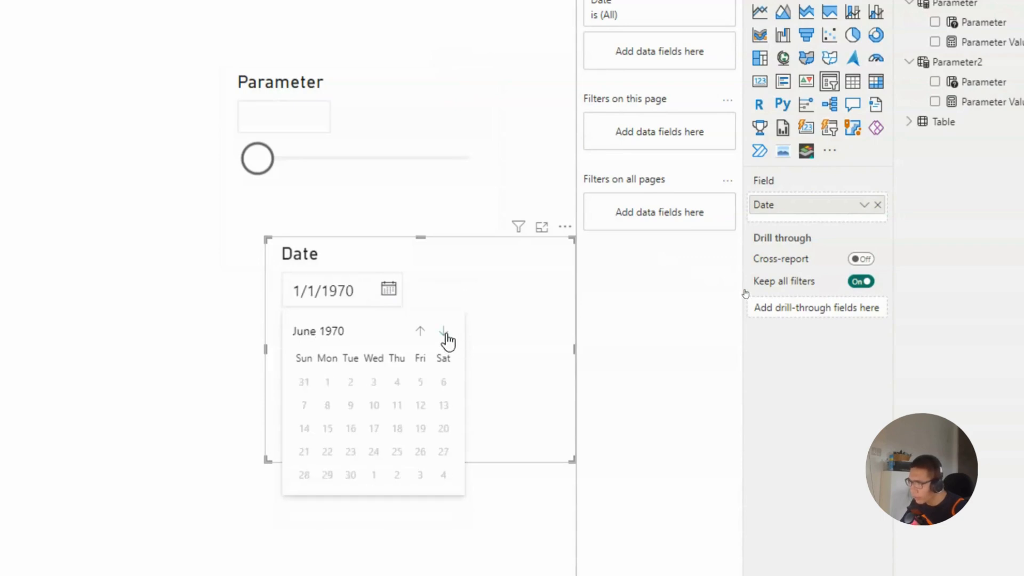
left_click(444, 333)
left_click(444, 334)
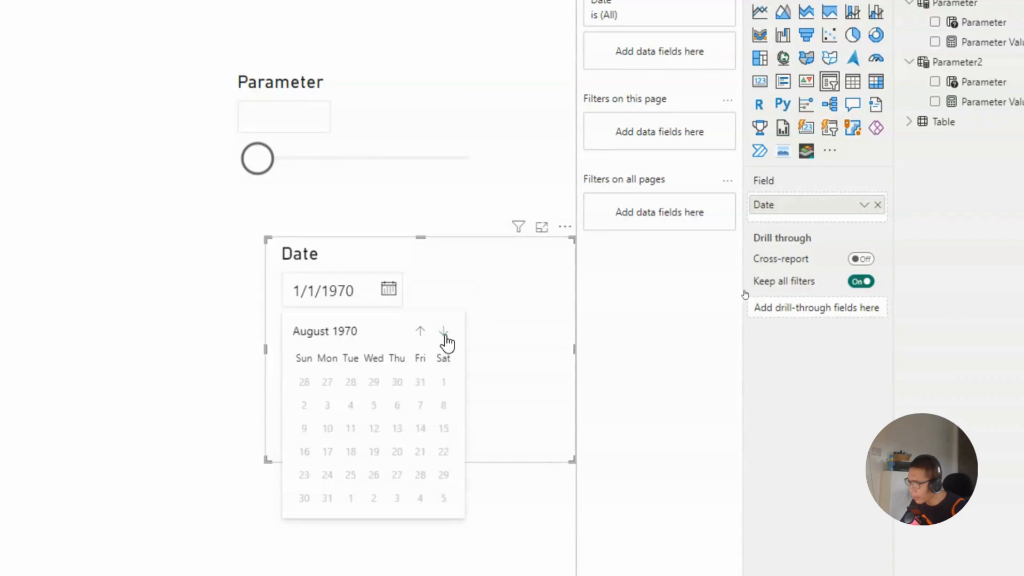
left_click(444, 333)
left_click(445, 333)
left_click(444, 333)
left_click(445, 333)
left_click(444, 333)
left_click(445, 333)
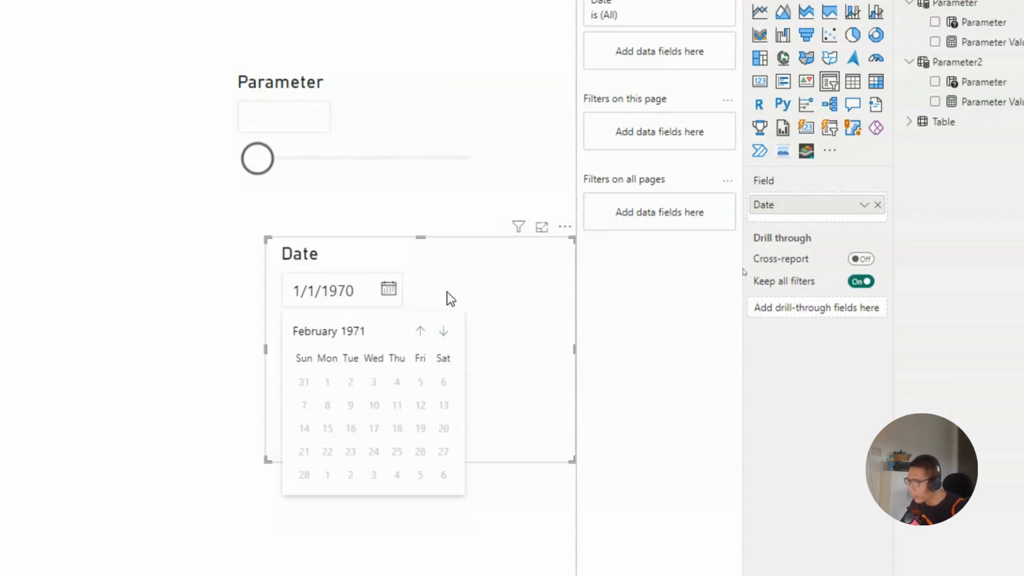
left_click(522, 281)
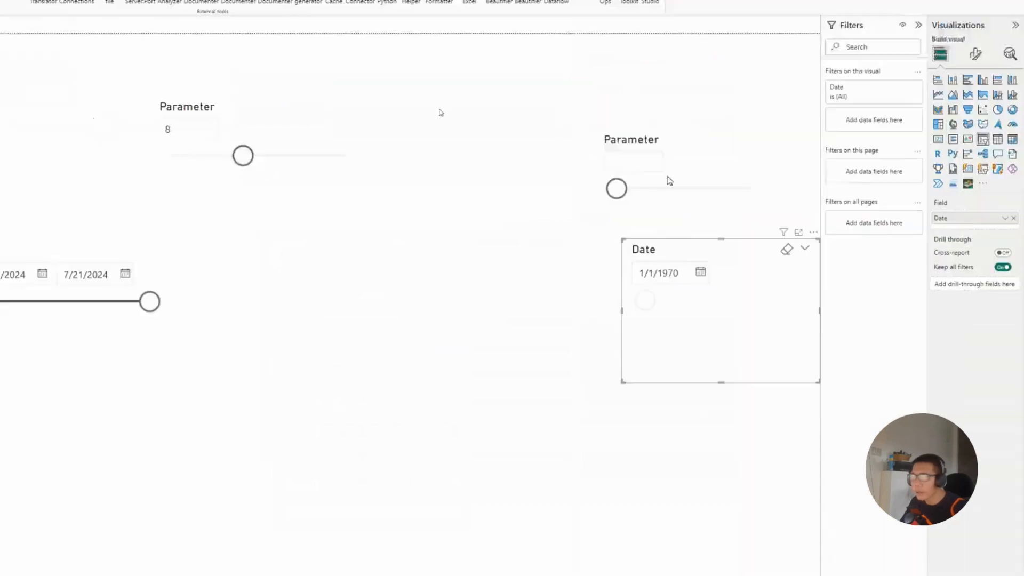
left_click(1, 102)
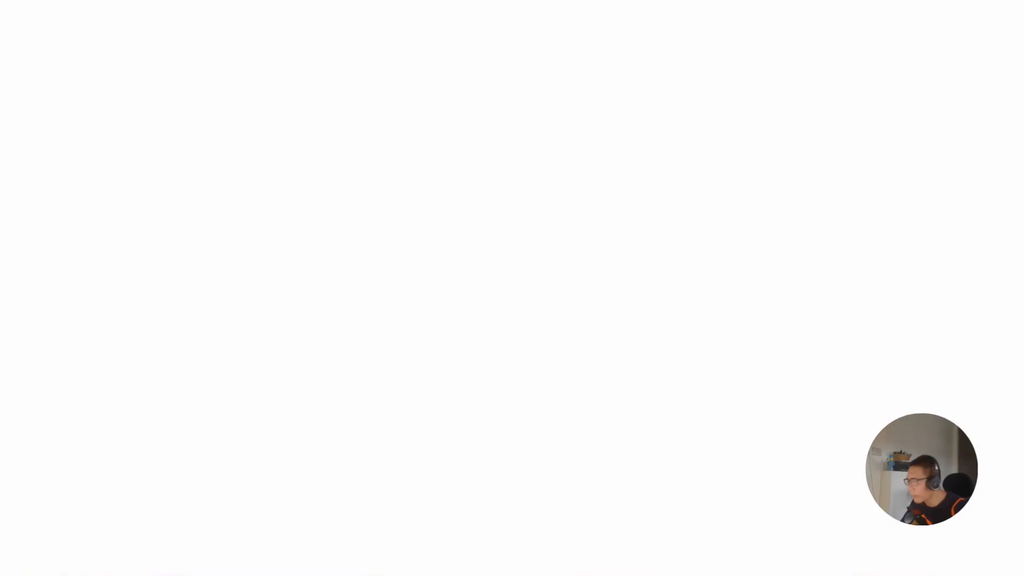
left_click(741, 307)
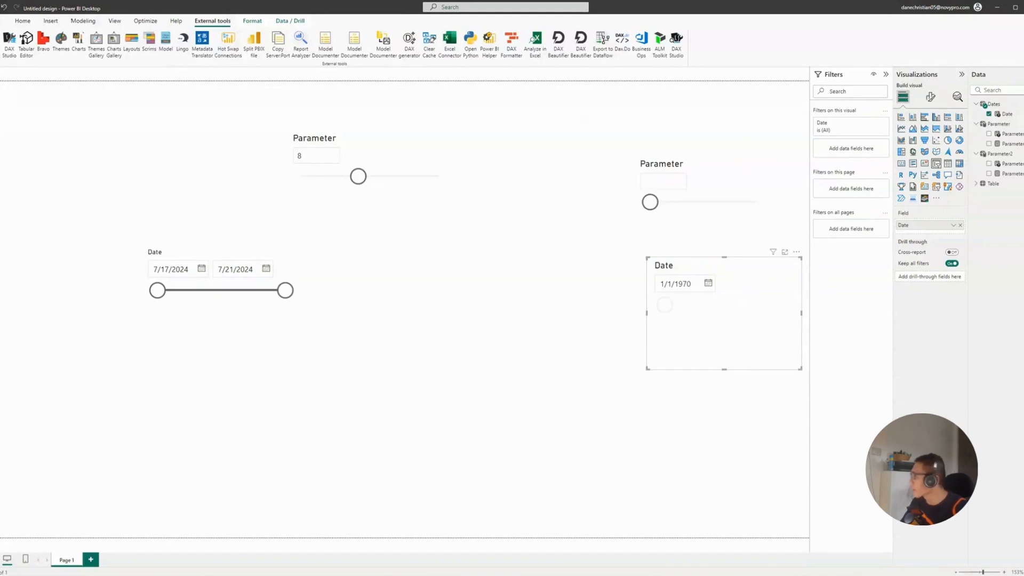
Change the data type of the Dates table's Date column to Whole number and accept the data type change
left_click(1008, 115)
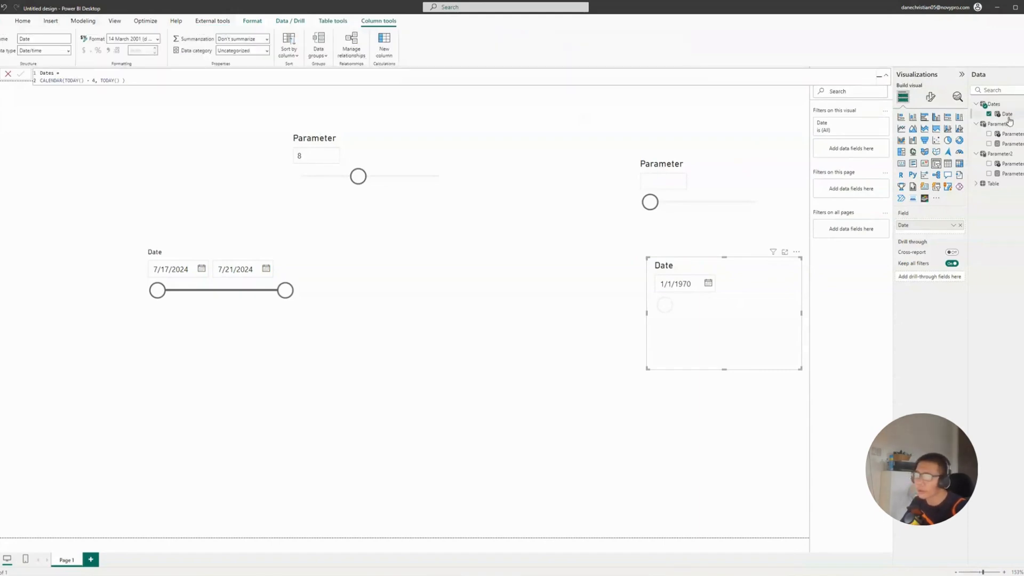
left_click(68, 51)
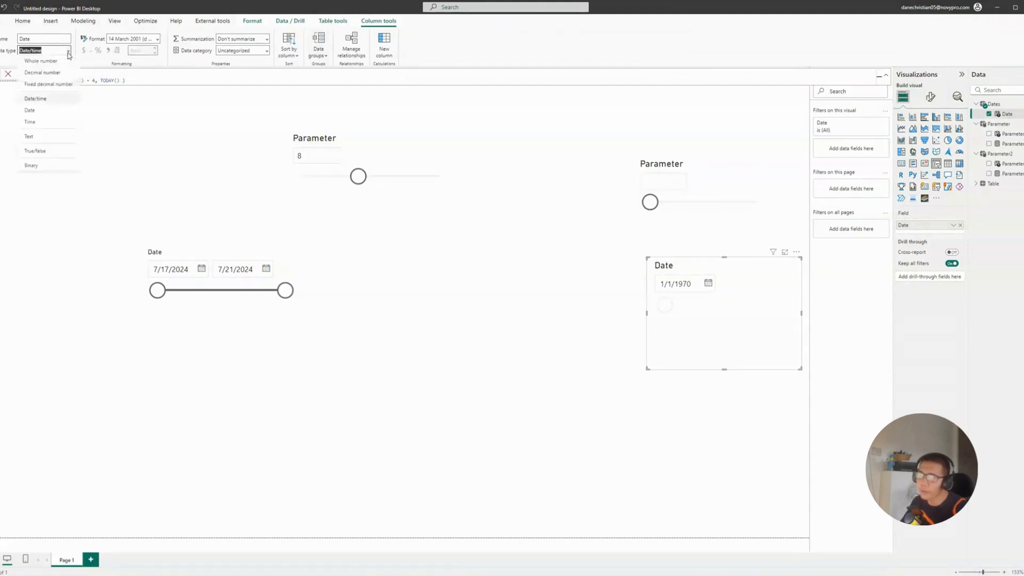
left_click(129, 89)
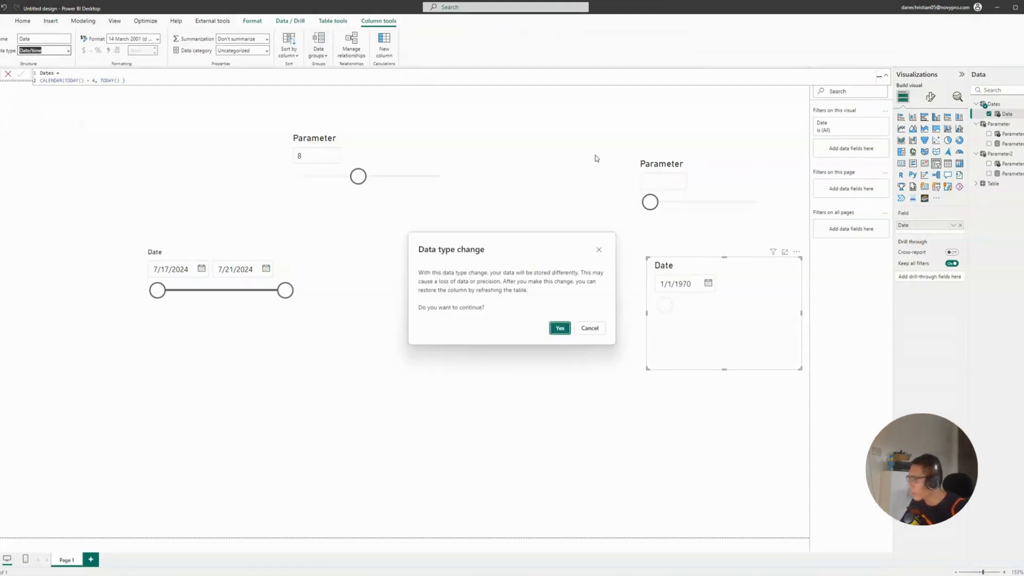
left_click(559, 328)
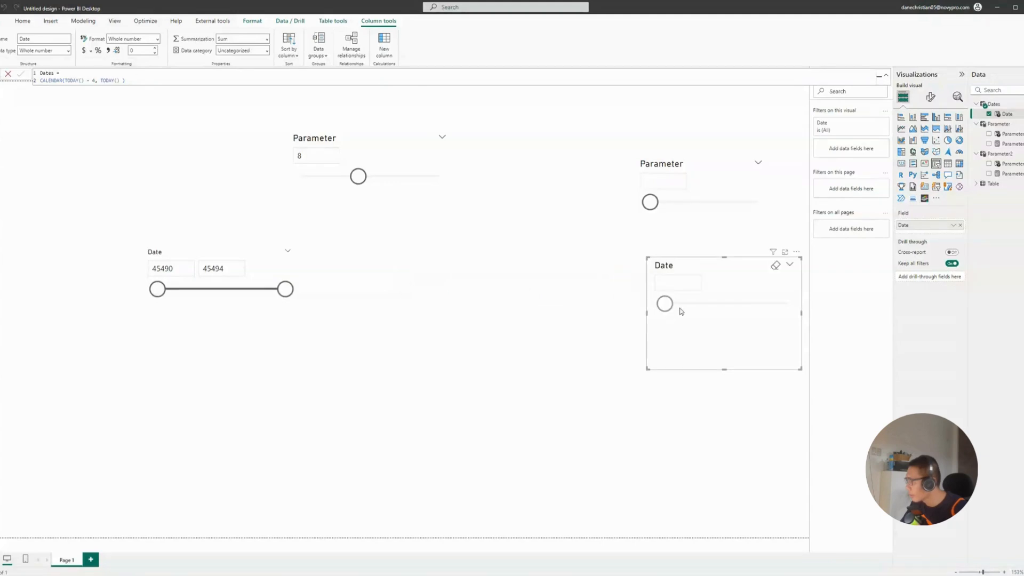
Set the single-value Date slicer to 45492 and reposition it on the canvas, slightly lower and nearer the page centre
left_click_drag(669, 309, 727, 304)
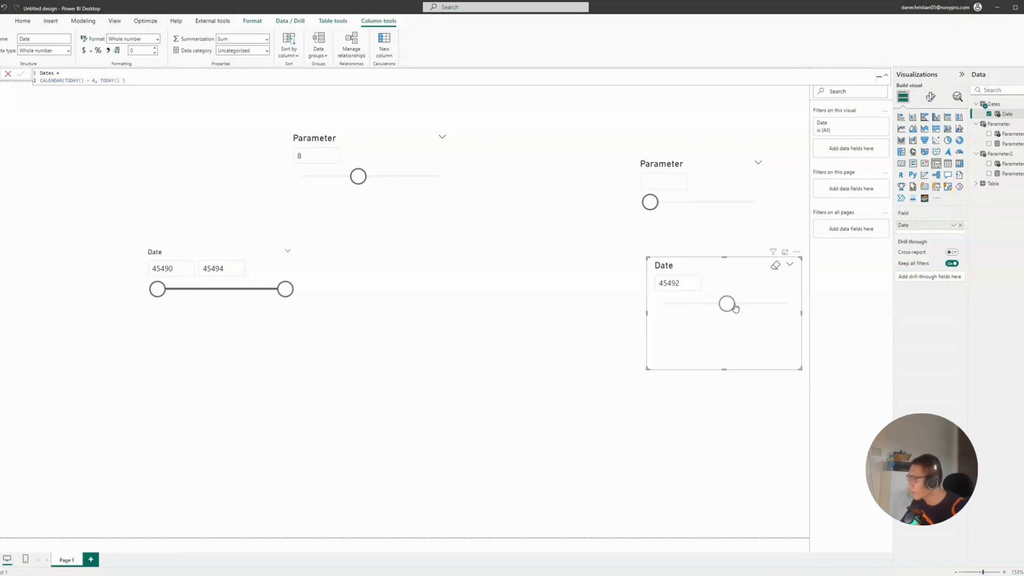
left_click_drag(722, 266, 666, 286)
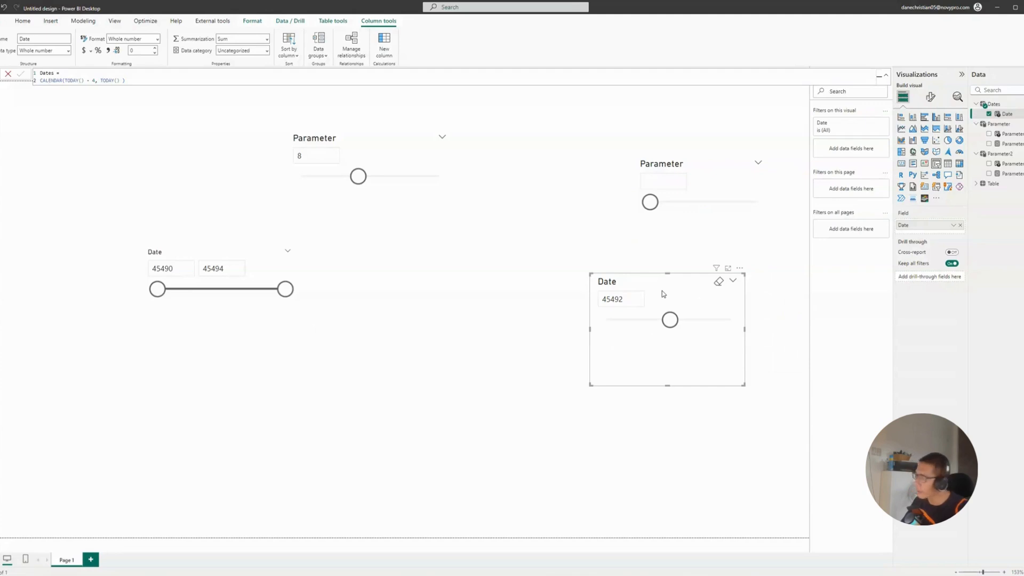
left_click_drag(663, 294, 675, 294)
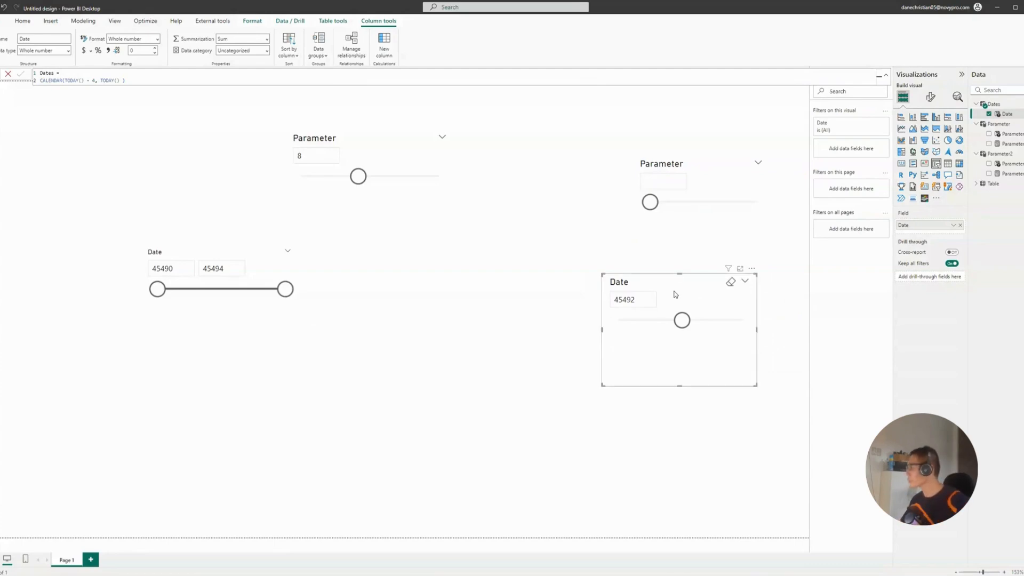
left_click_drag(675, 293, 640, 292)
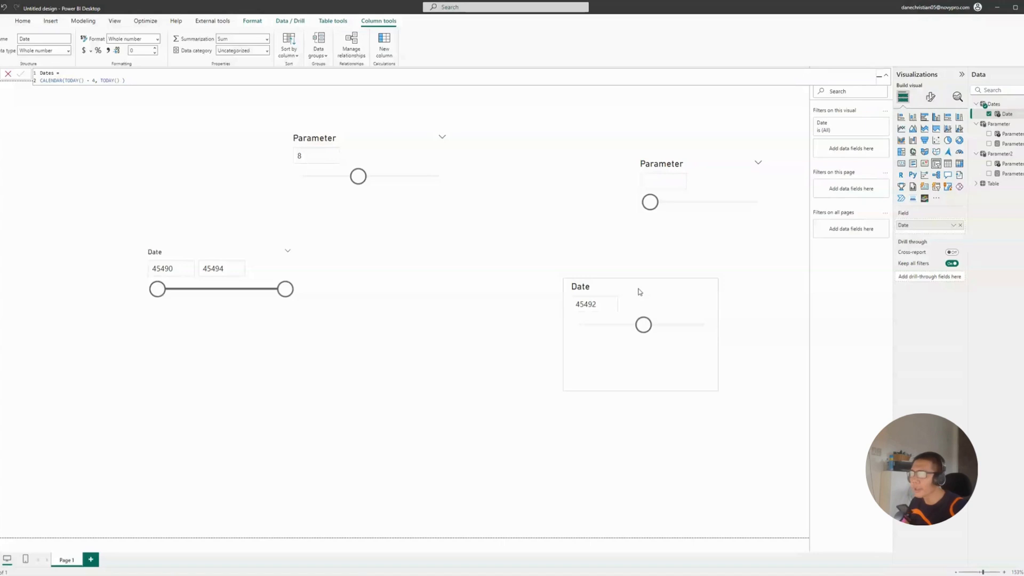
left_click_drag(639, 291, 639, 291)
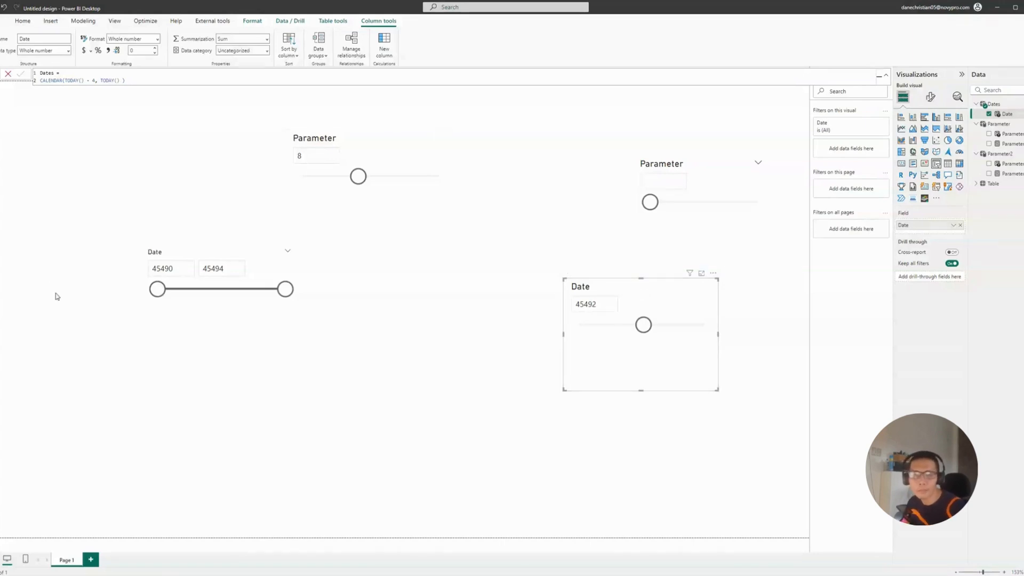